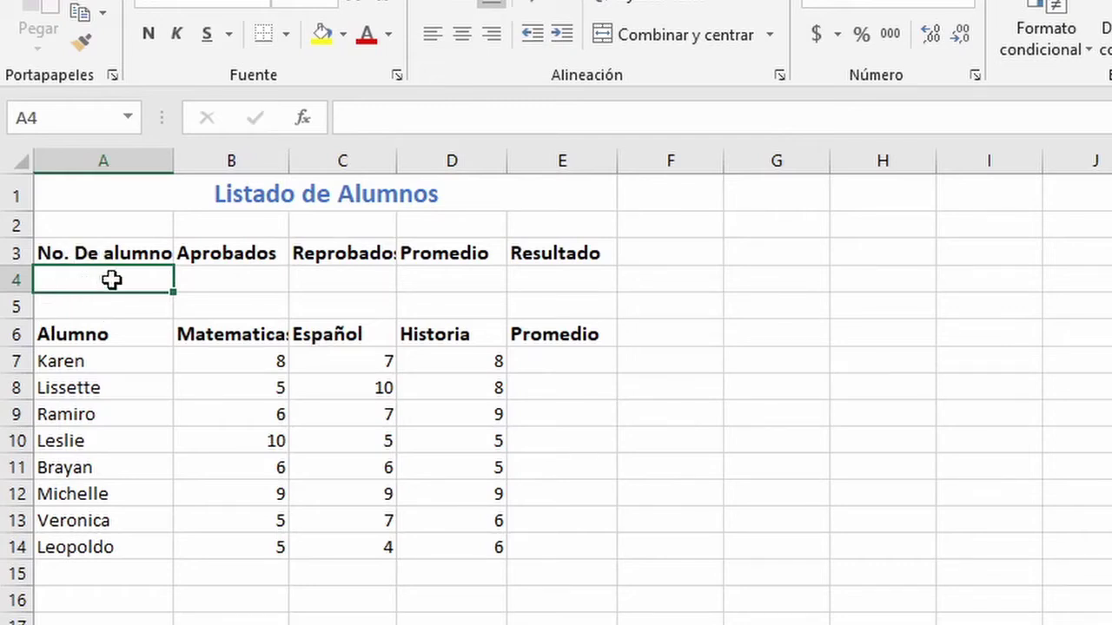
Examine the empty summary cells B4:E4 and the student Promedio column E7:E14 that need formulas.
left_click(225, 280)
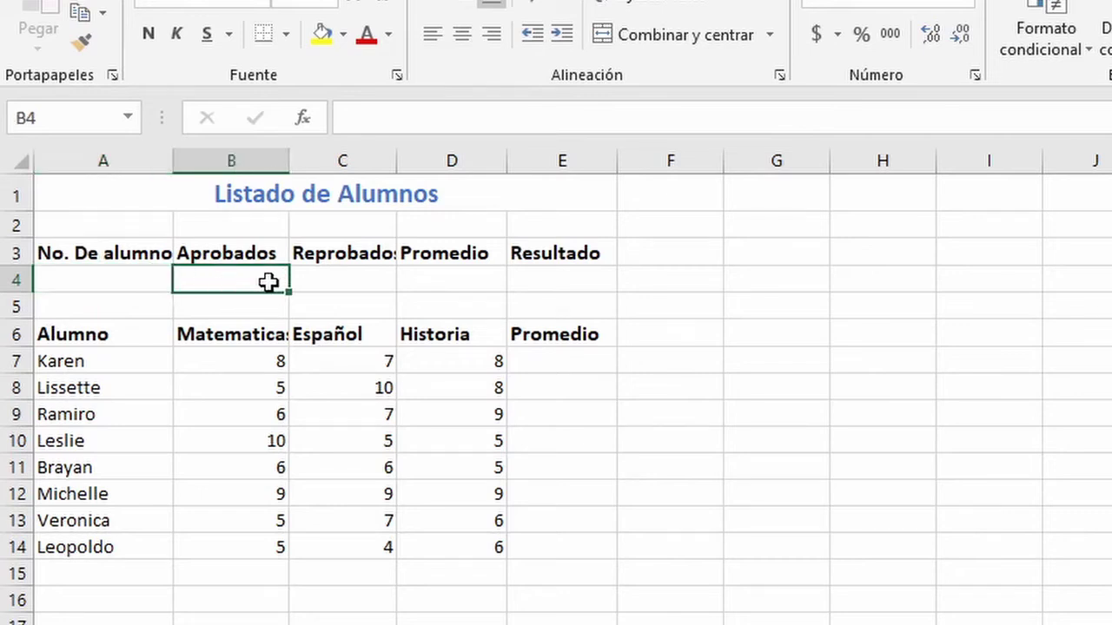
left_click(372, 278)
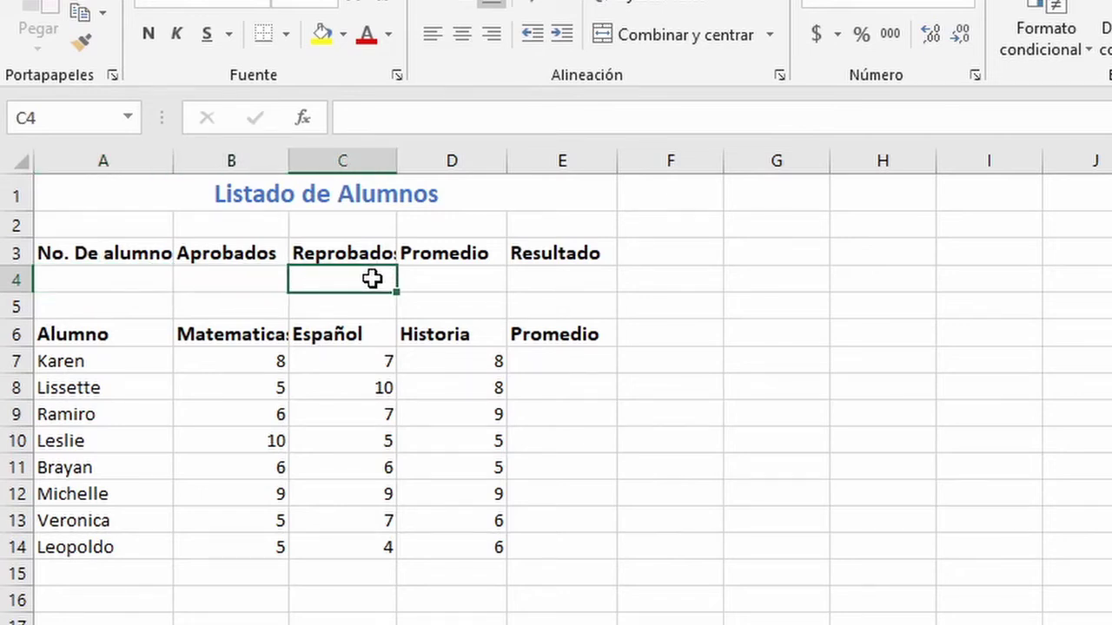
left_click(441, 278)
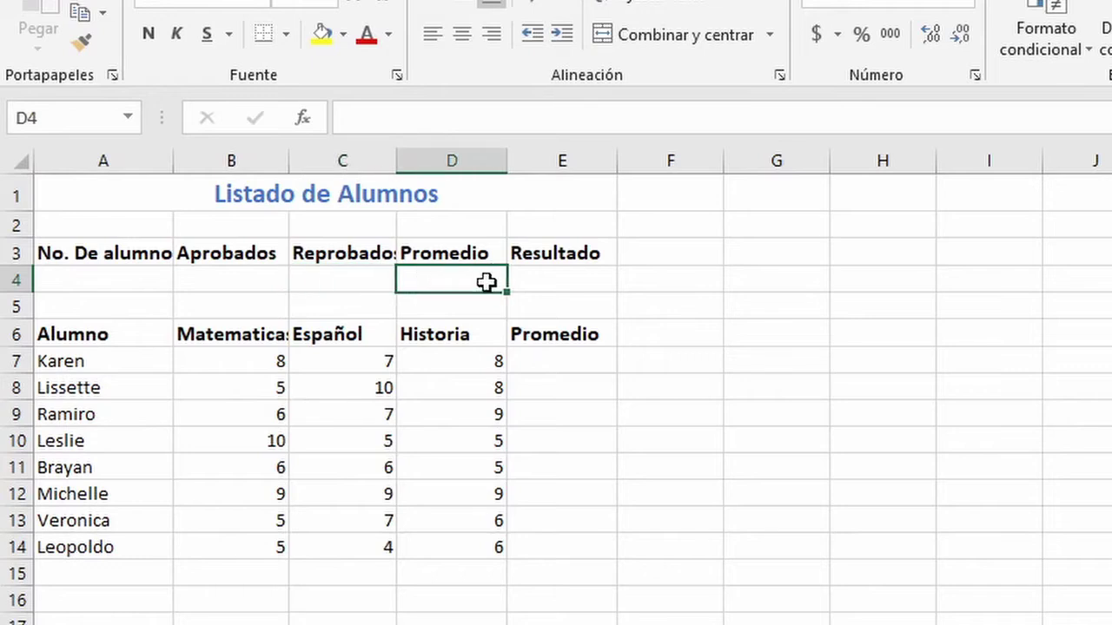
left_click(576, 281)
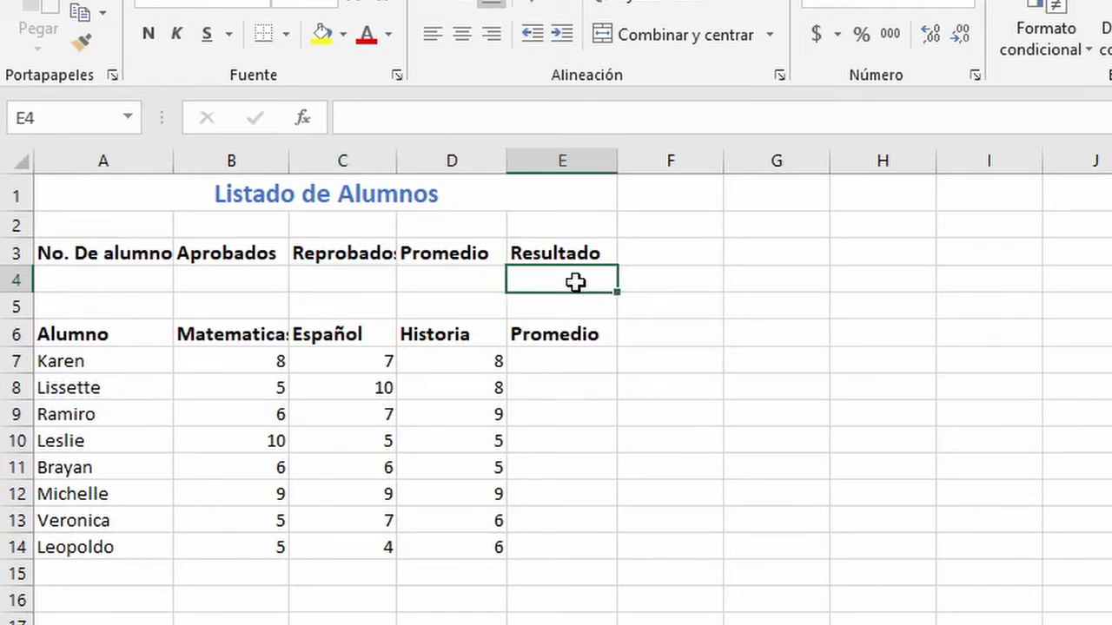
left_click(568, 358)
left_click_drag(569, 359, 559, 546)
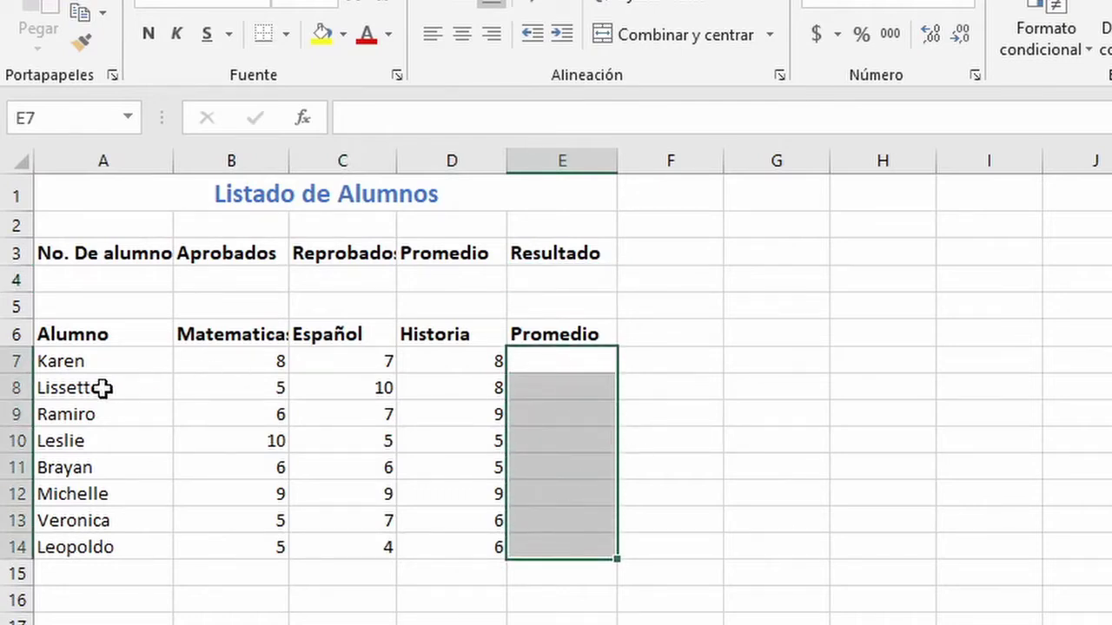
left_click(578, 409)
left_click_drag(570, 361, 561, 554)
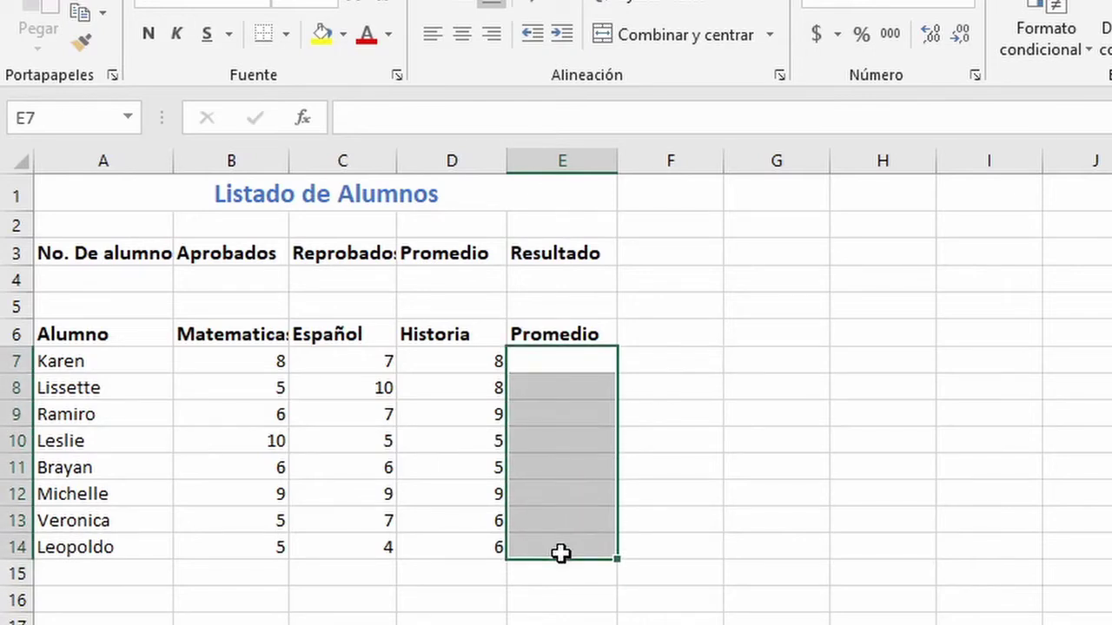
left_click(479, 284)
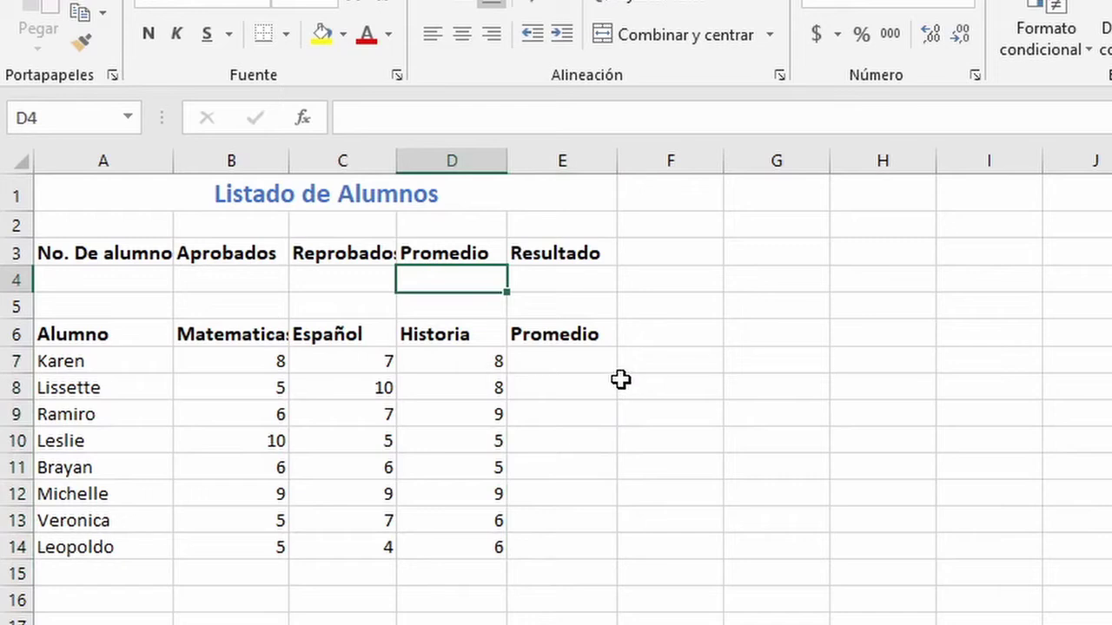
Search the function library for "promedio" and insert the PROMEDIO function in cell E7.
left_click(554, 366)
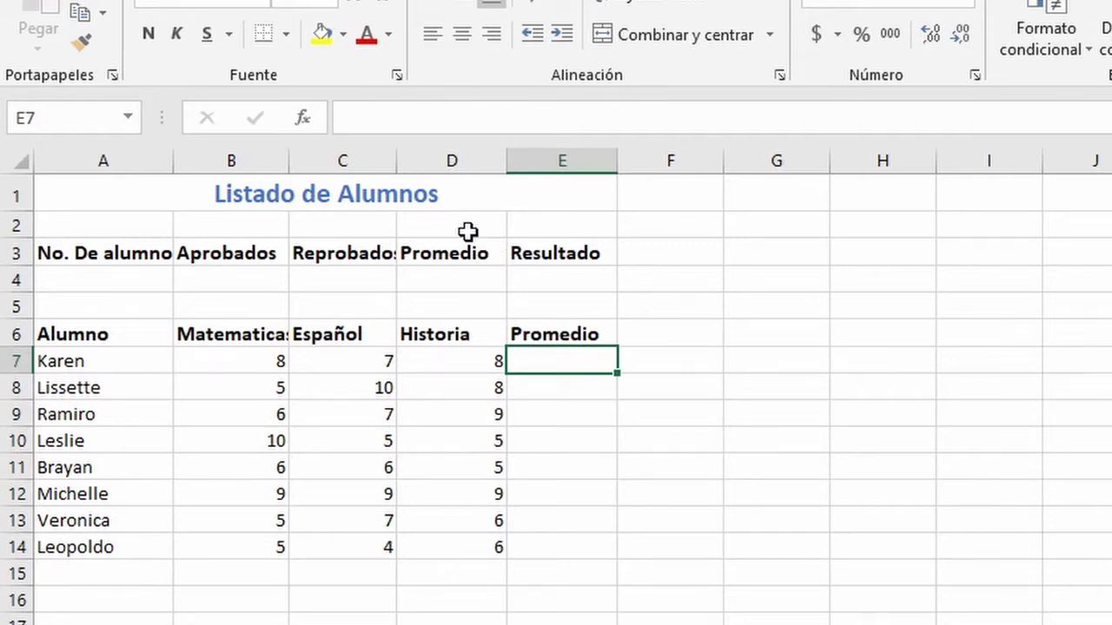
left_click(303, 119)
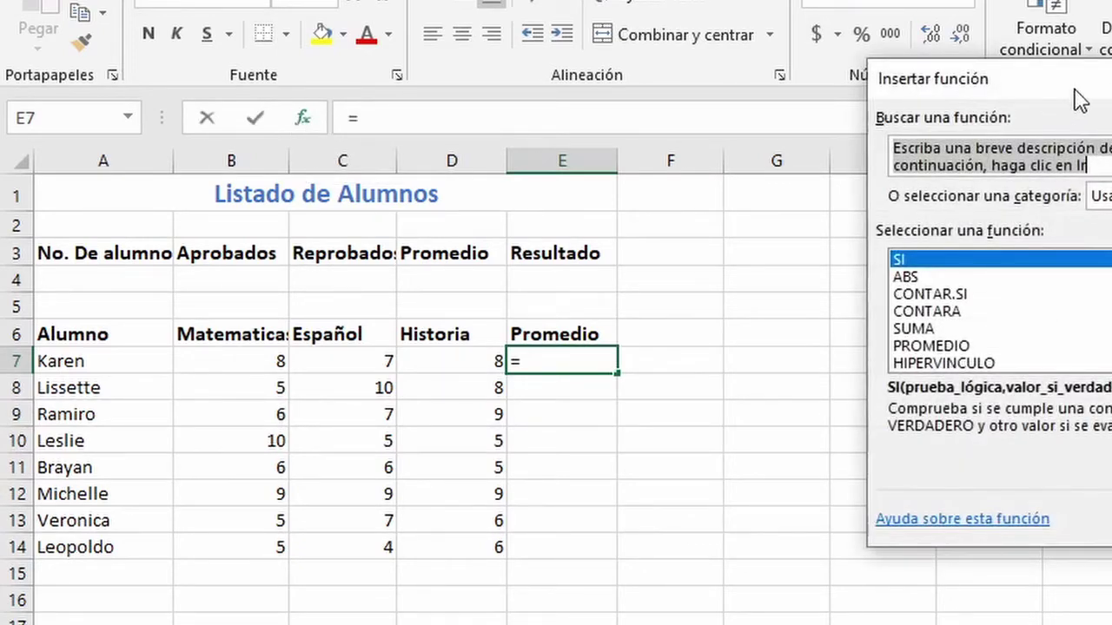
left_click_drag(1083, 90, 617, 155)
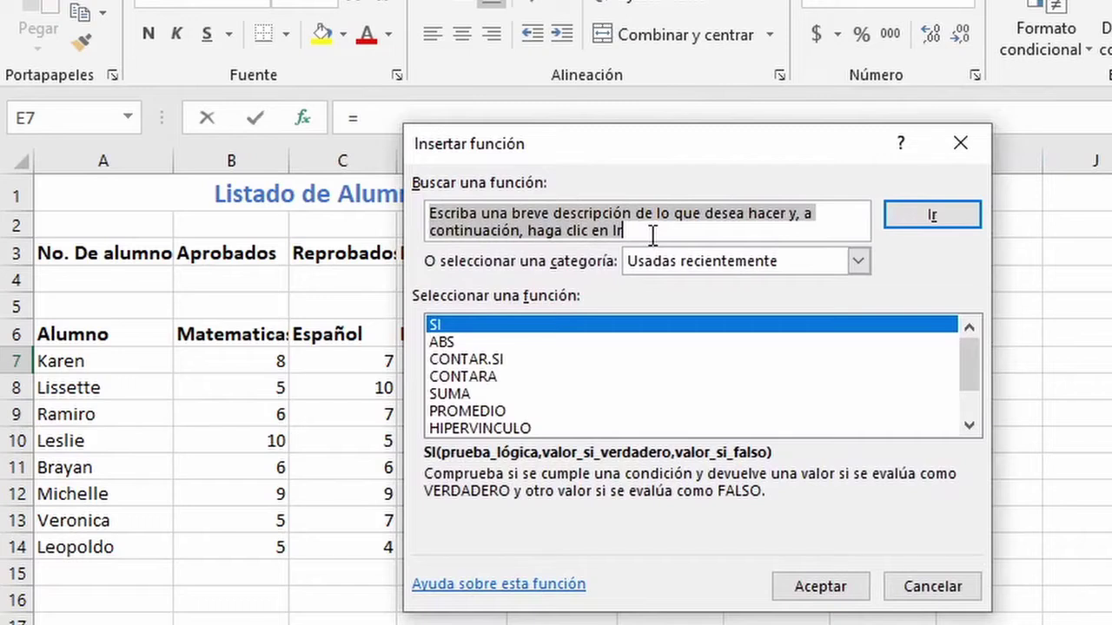
type("pro")
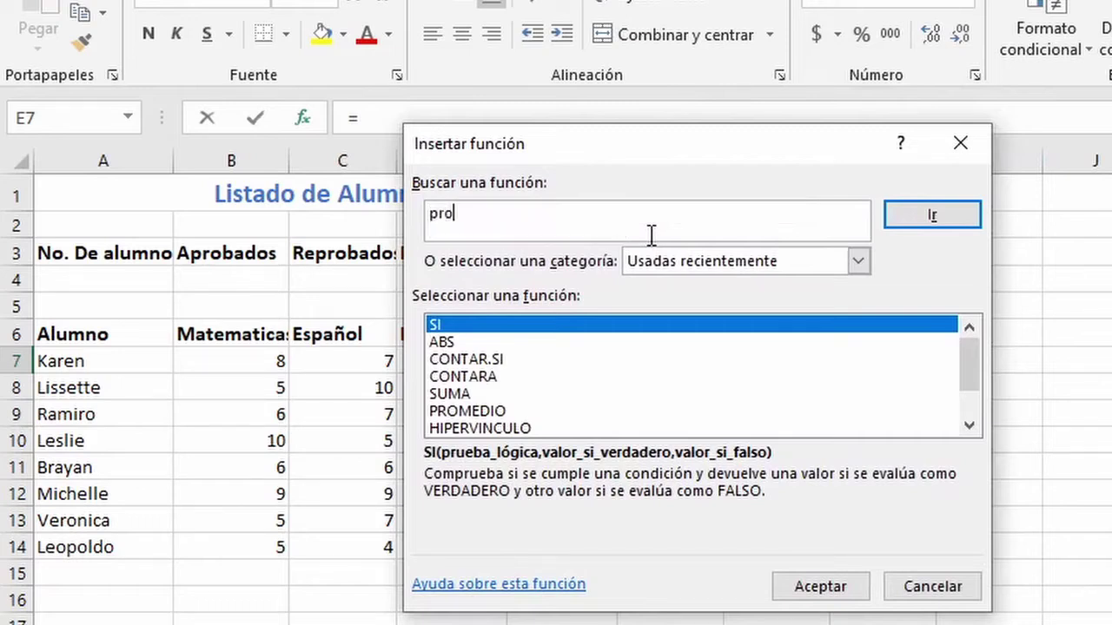
type("medio")
key("Return")
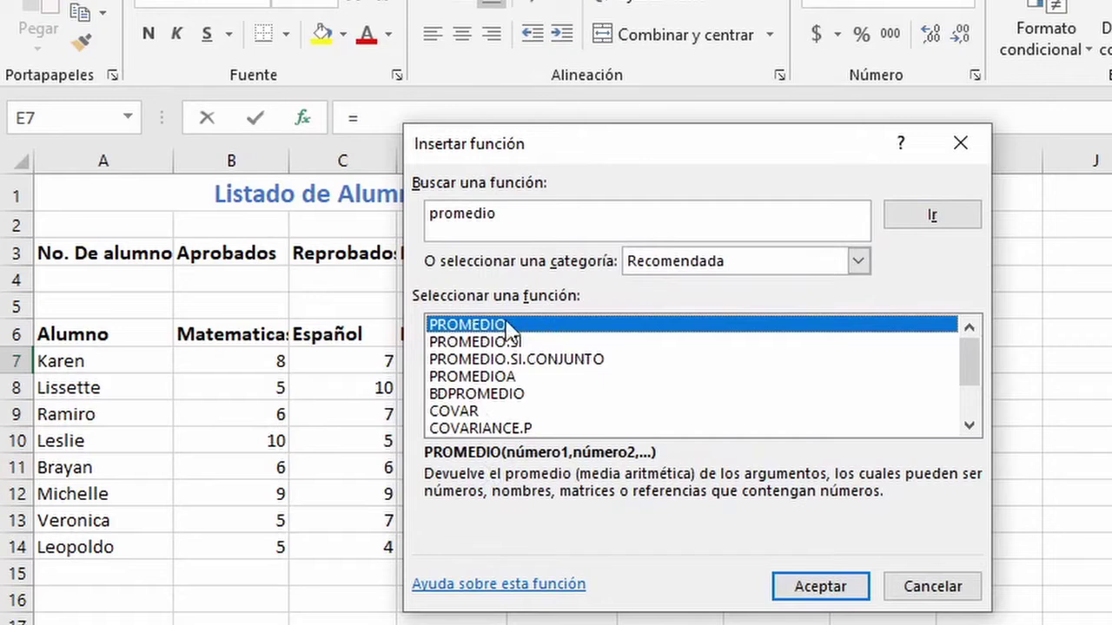
left_click(834, 588)
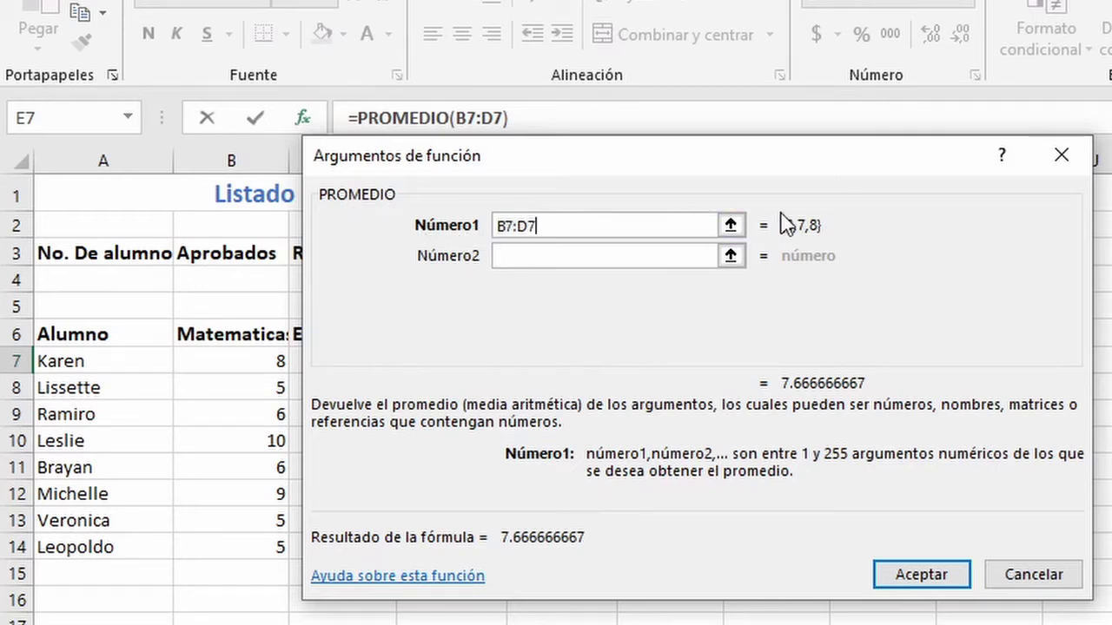
Set the first PROMEDIO argument to the range B7:D7 and accept the function in E7.
left_click_drag(534, 169, 773, 248)
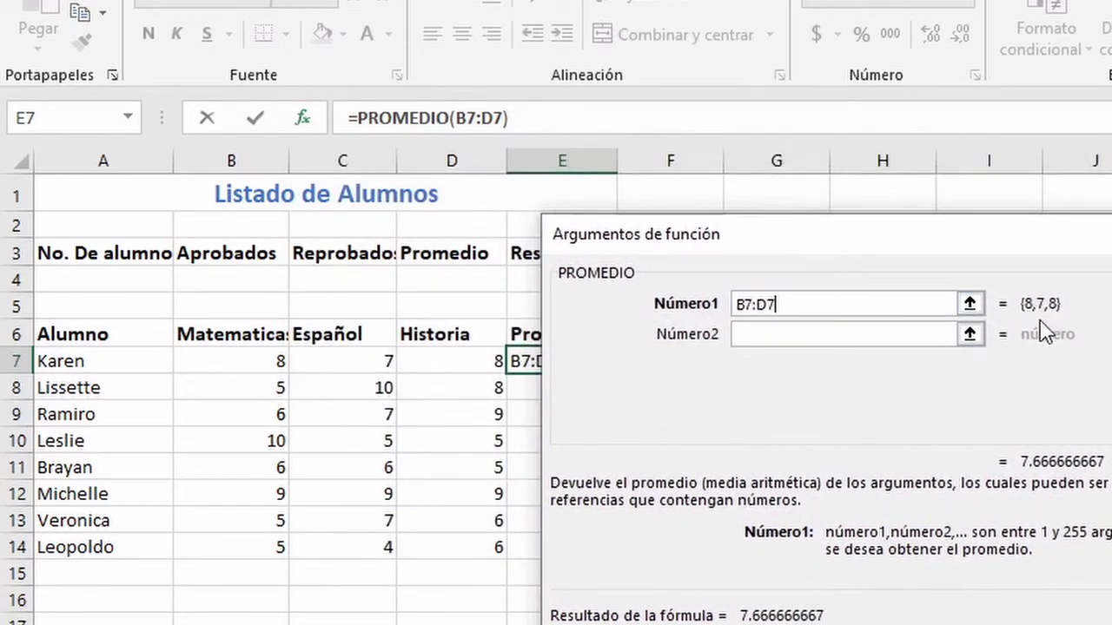
left_click_drag(811, 304, 727, 306)
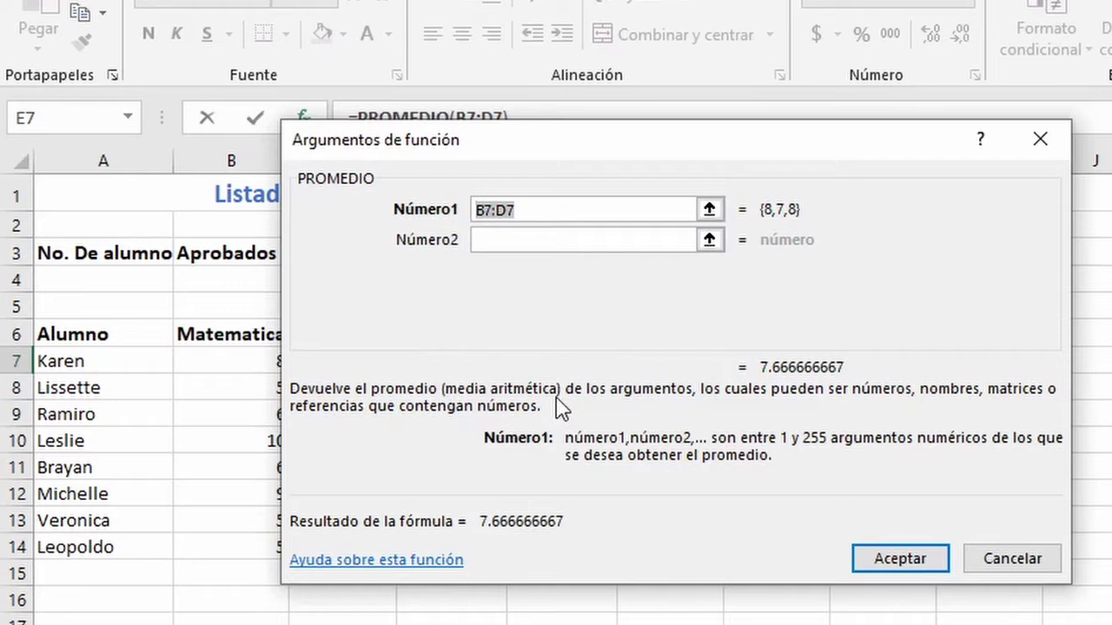
left_click(708, 210)
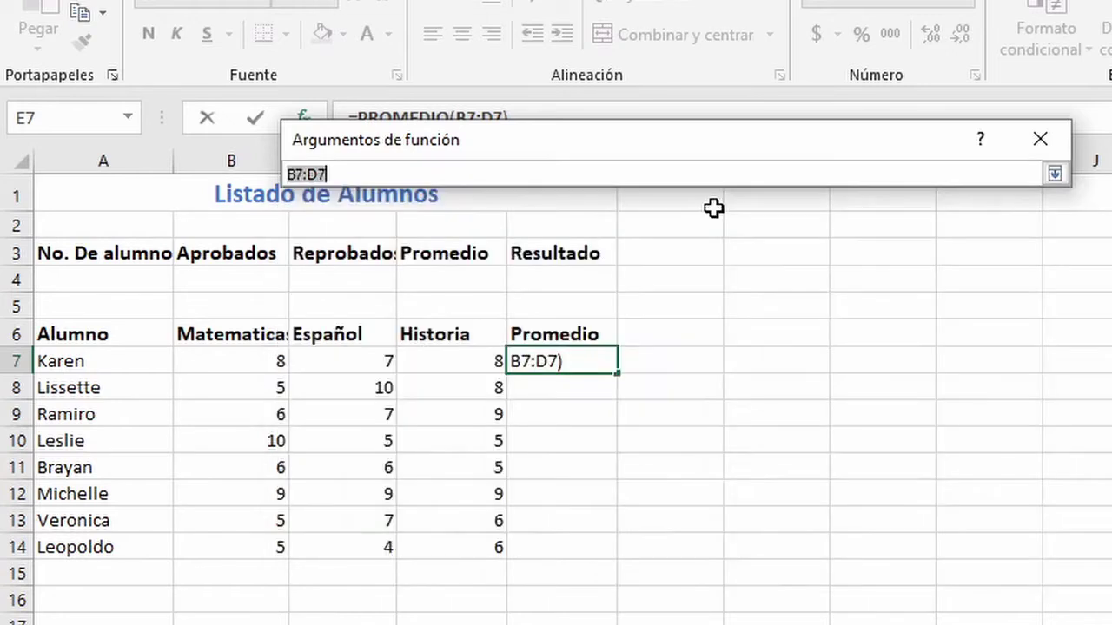
left_click_drag(196, 357, 444, 361)
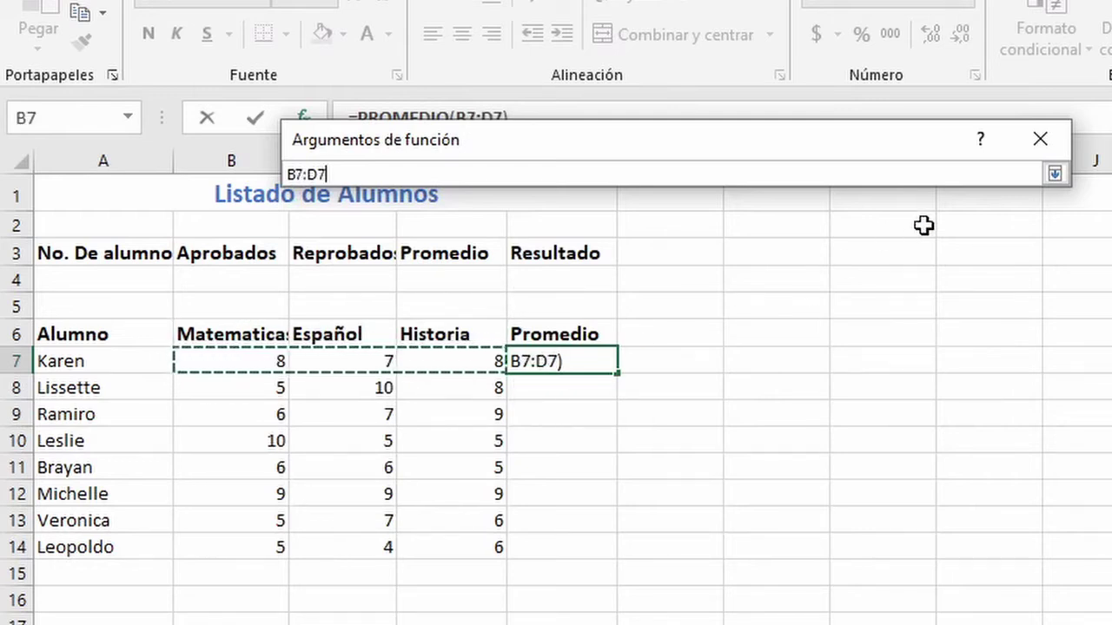
key("Return")
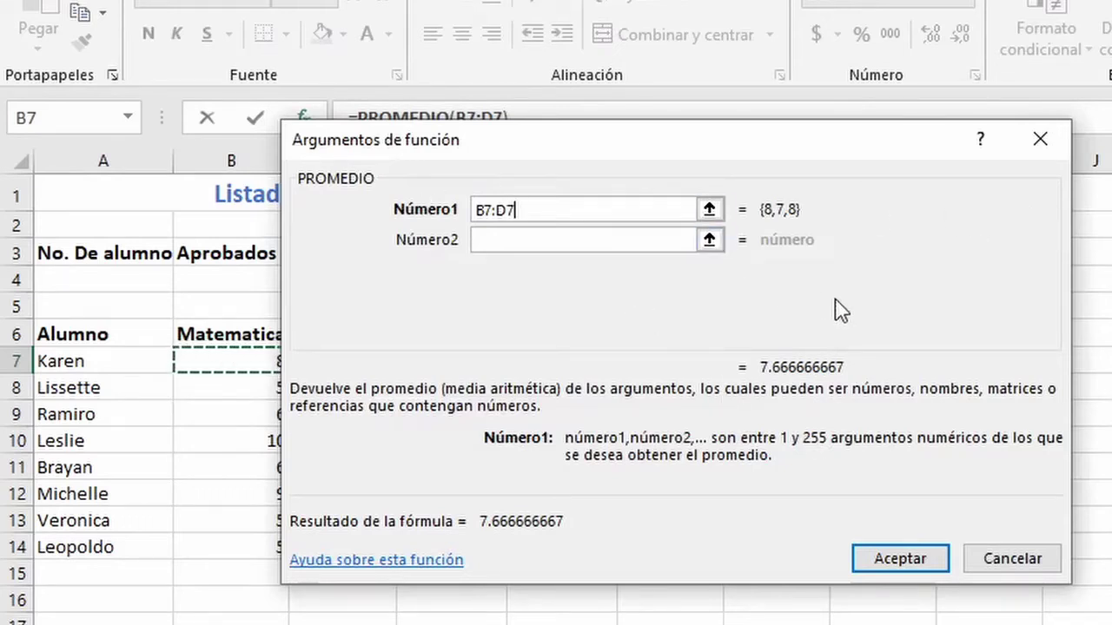
left_click(534, 241)
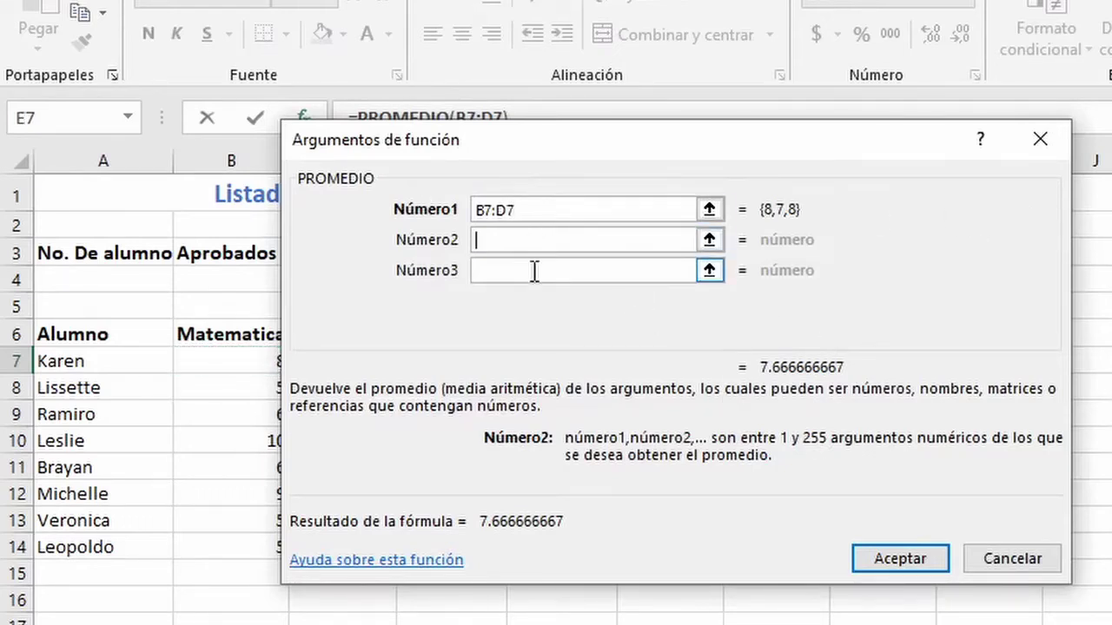
left_click(535, 270)
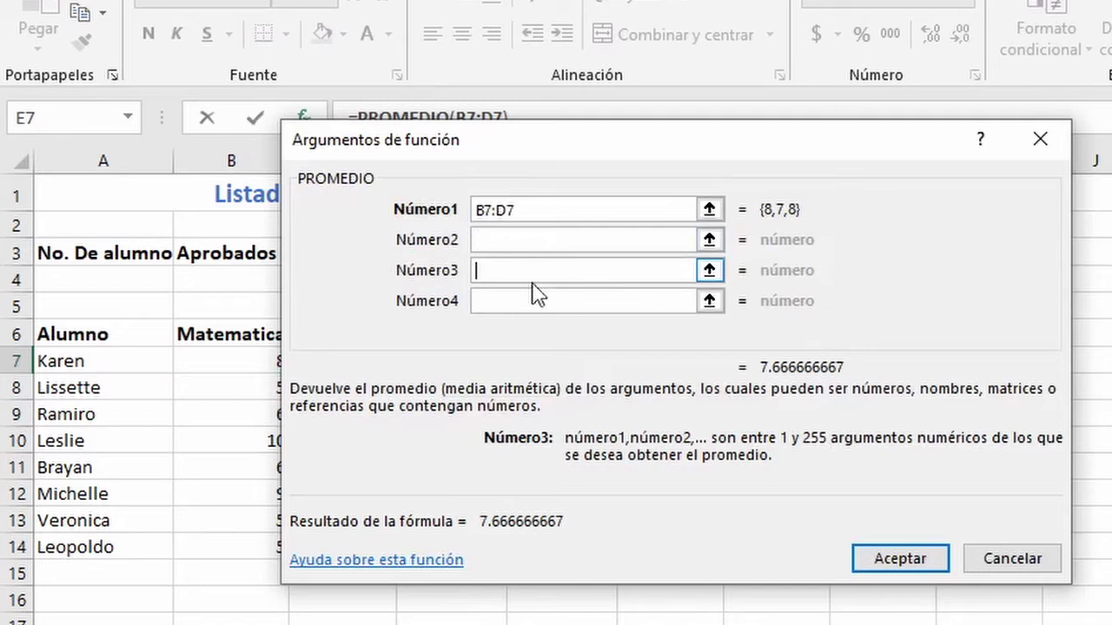
left_click(551, 217)
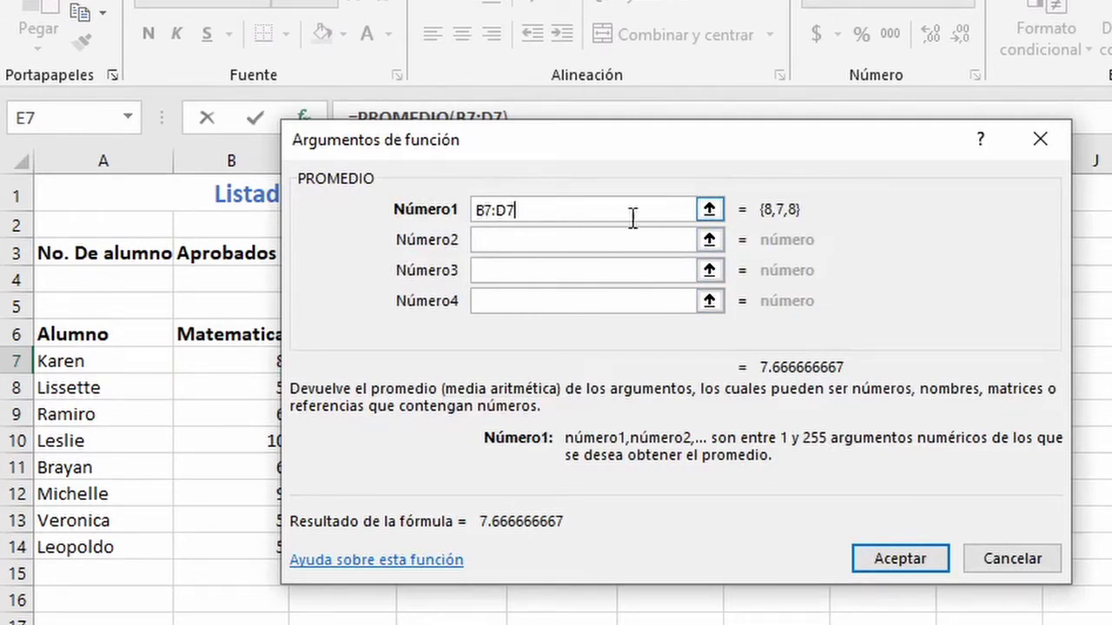
left_click(917, 563)
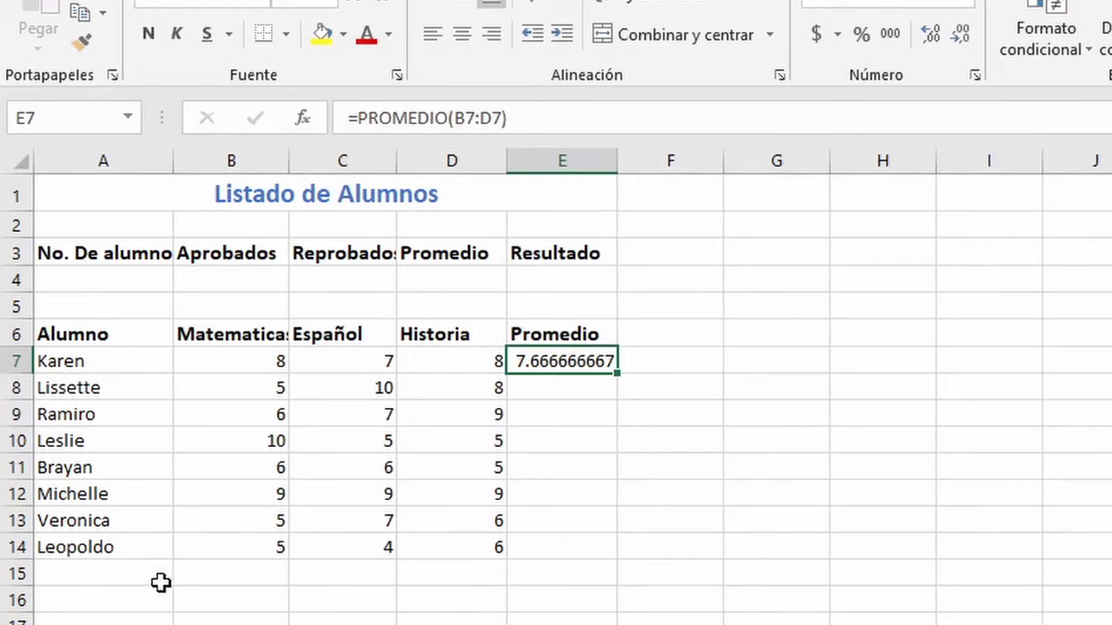
Fill the average formula from E7 down to E14 and check the row references in the copied formulas.
left_click_drag(617, 373, 610, 553)
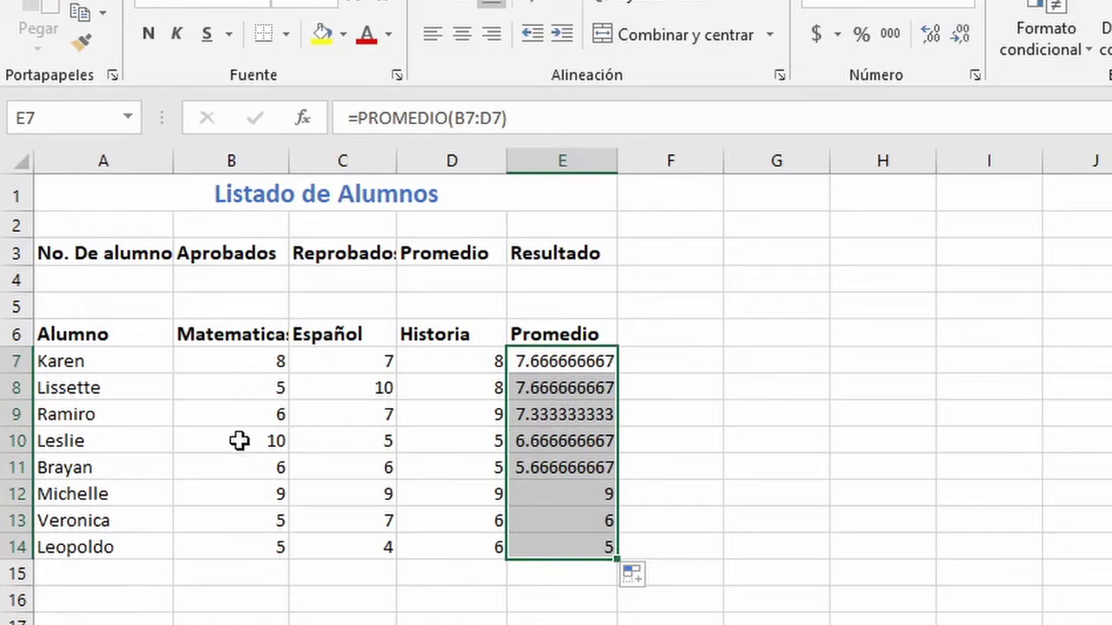
left_click(566, 355)
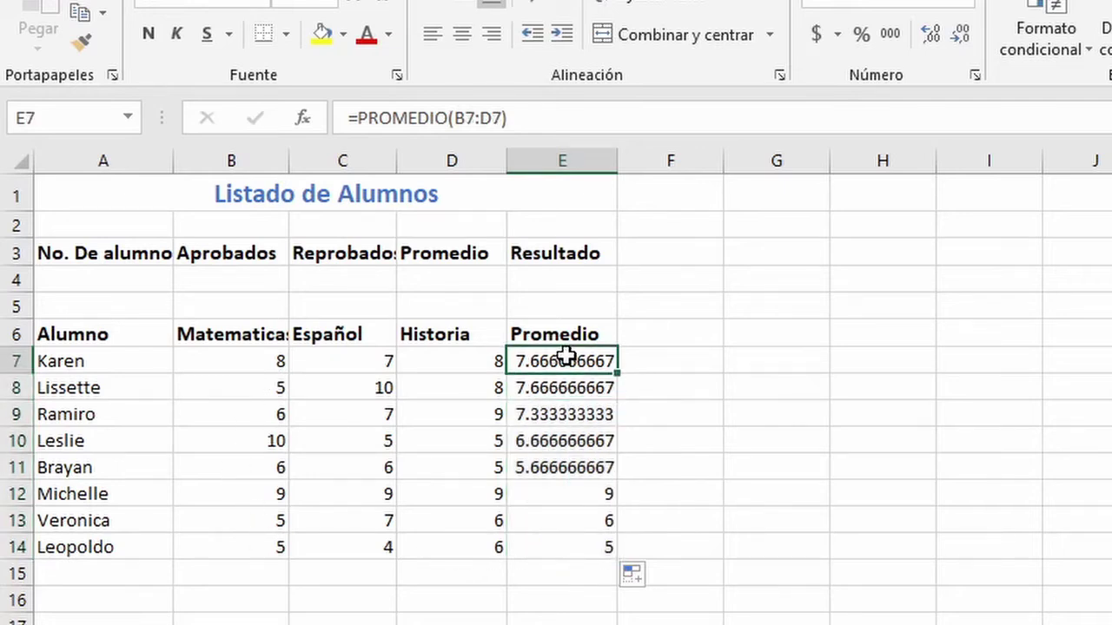
left_click(558, 412)
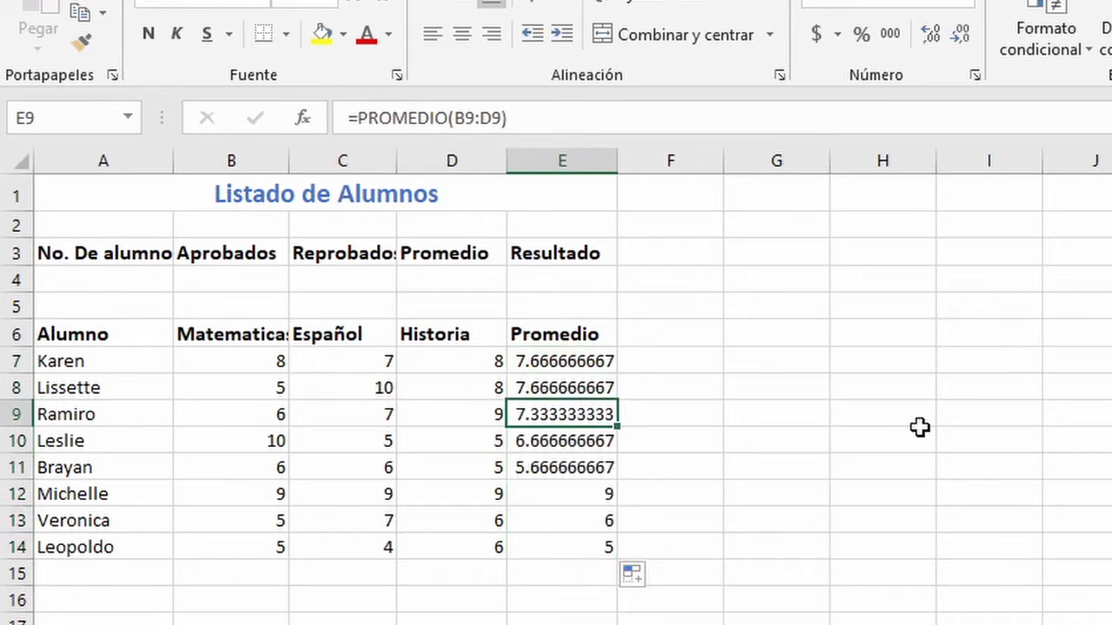
key("Down")
key("Down")
key("Down")
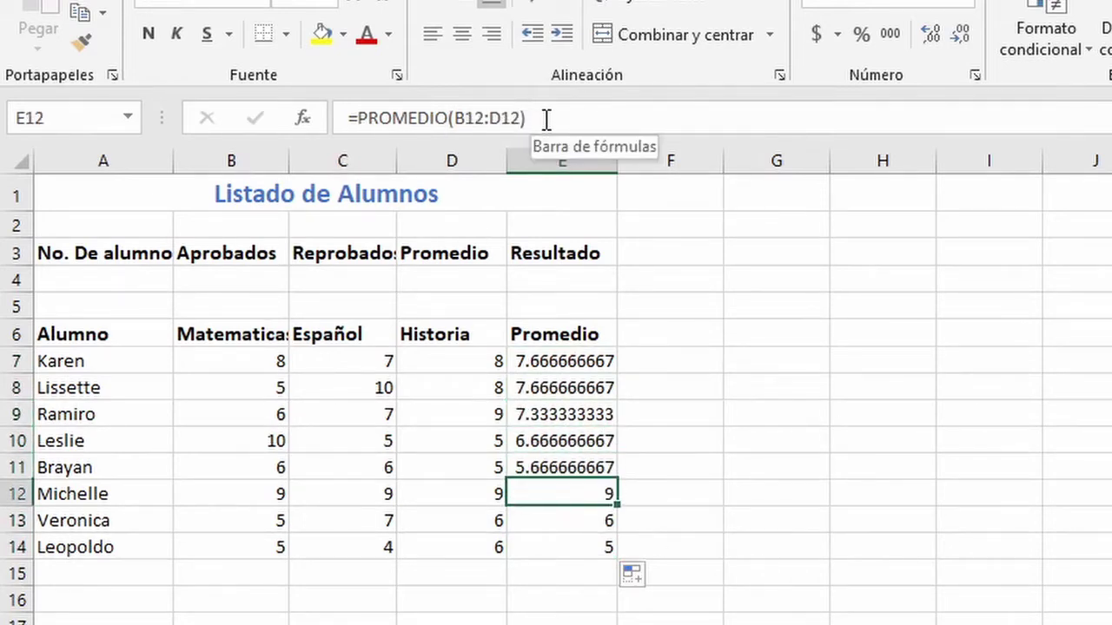
key("Down")
key("Down")
Clear the copied average formulas from E8:E14.
left_click_drag(563, 387, 574, 548)
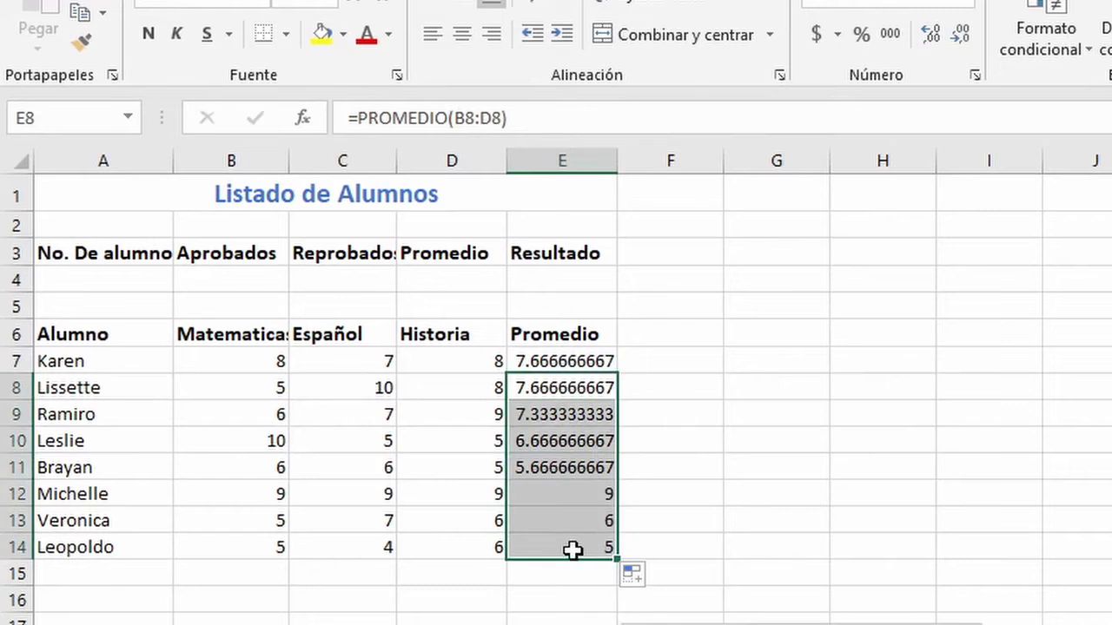
key("Delete")
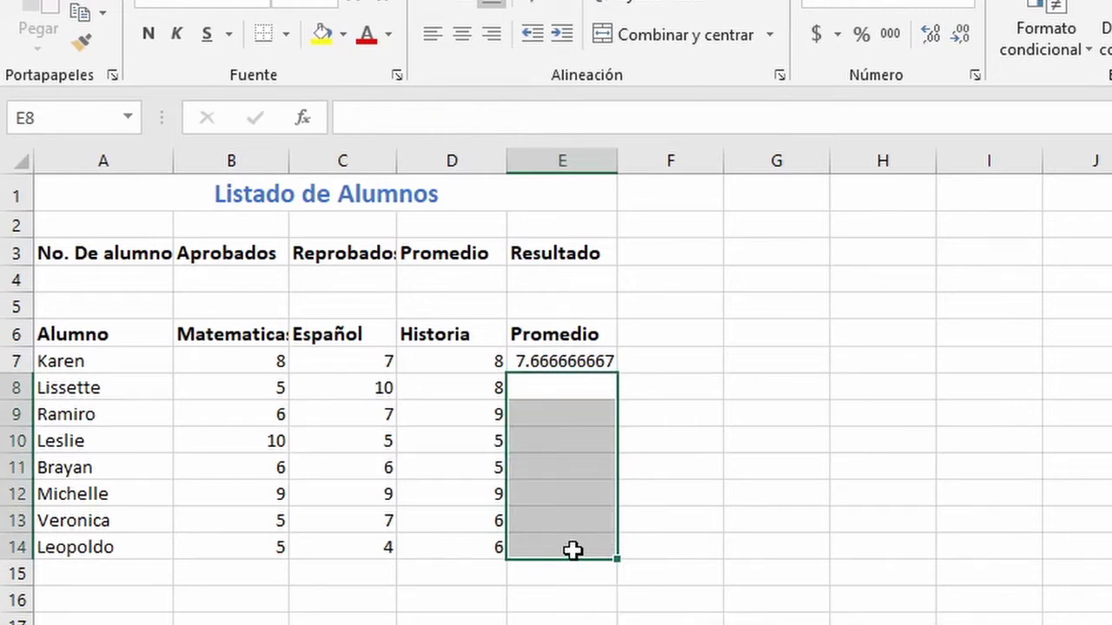
Enter the formula =PROMEDIO(B8:D8) in cell E8 and fill it down through E14.
left_click(547, 390)
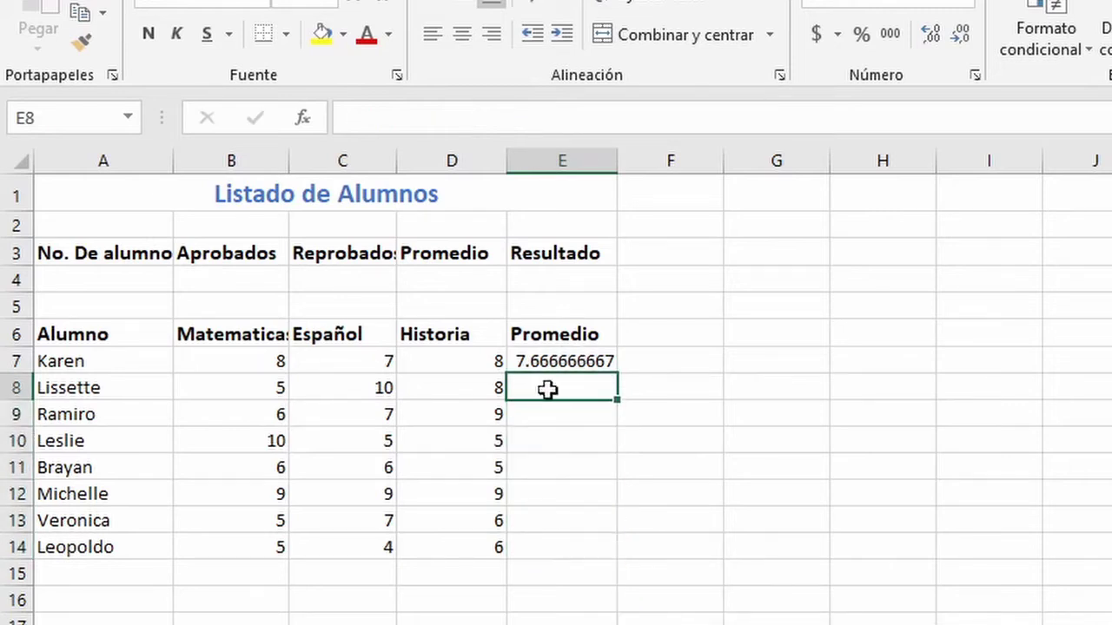
type("=")
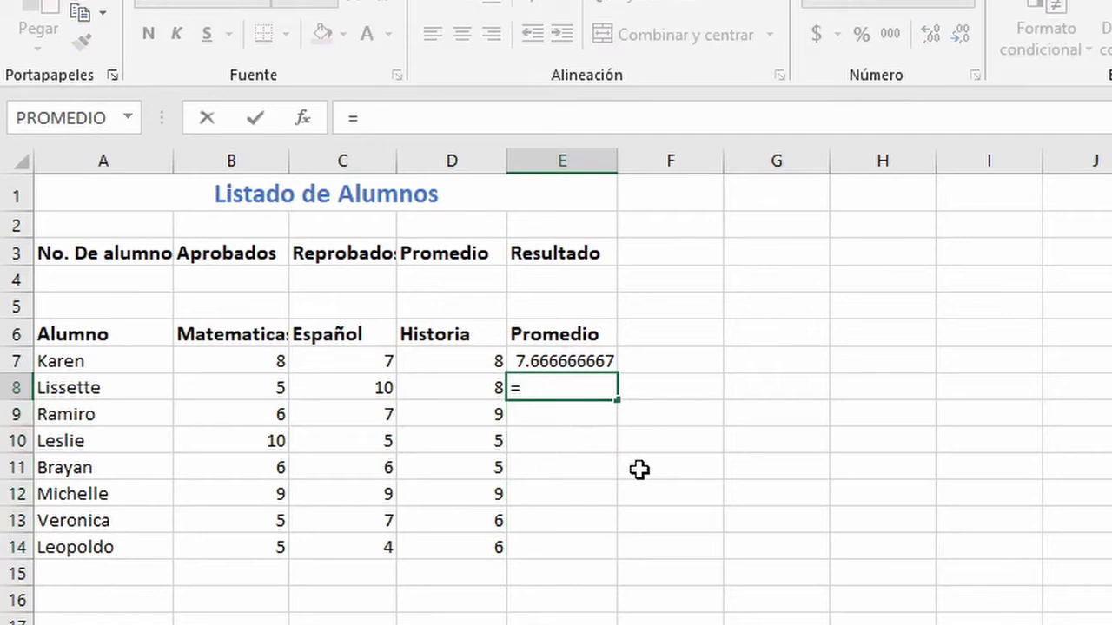
type("pro")
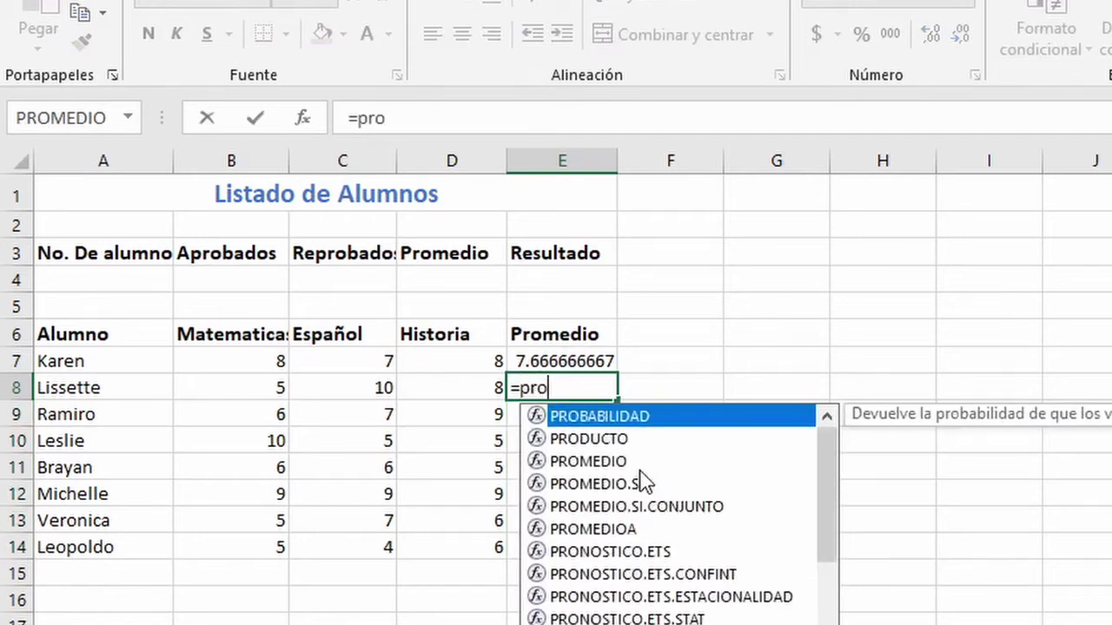
type("m")
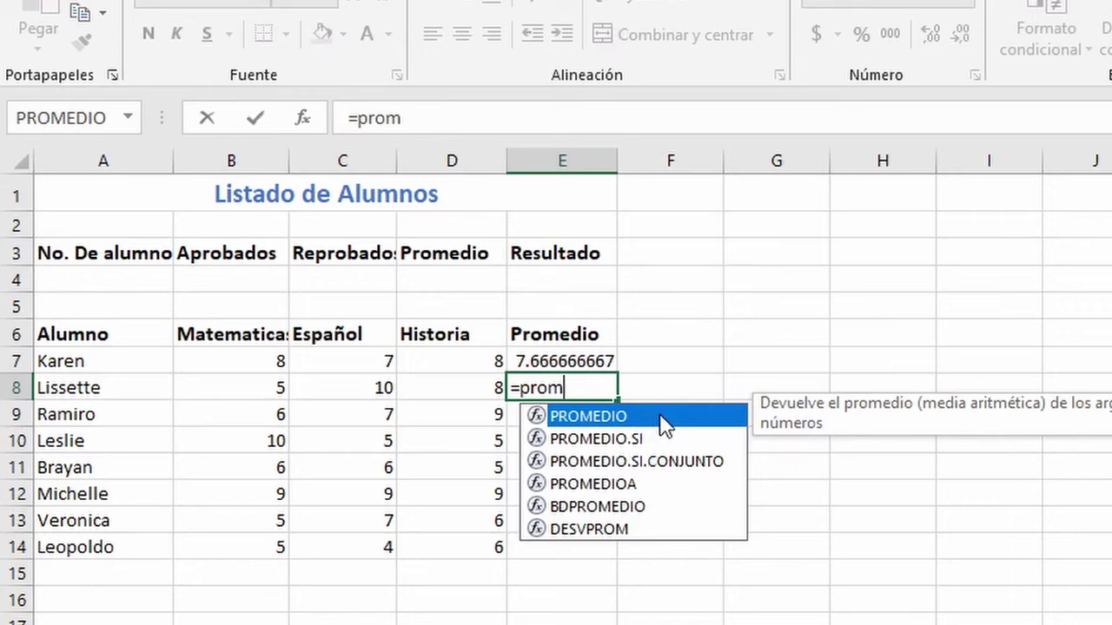
double_click(609, 420)
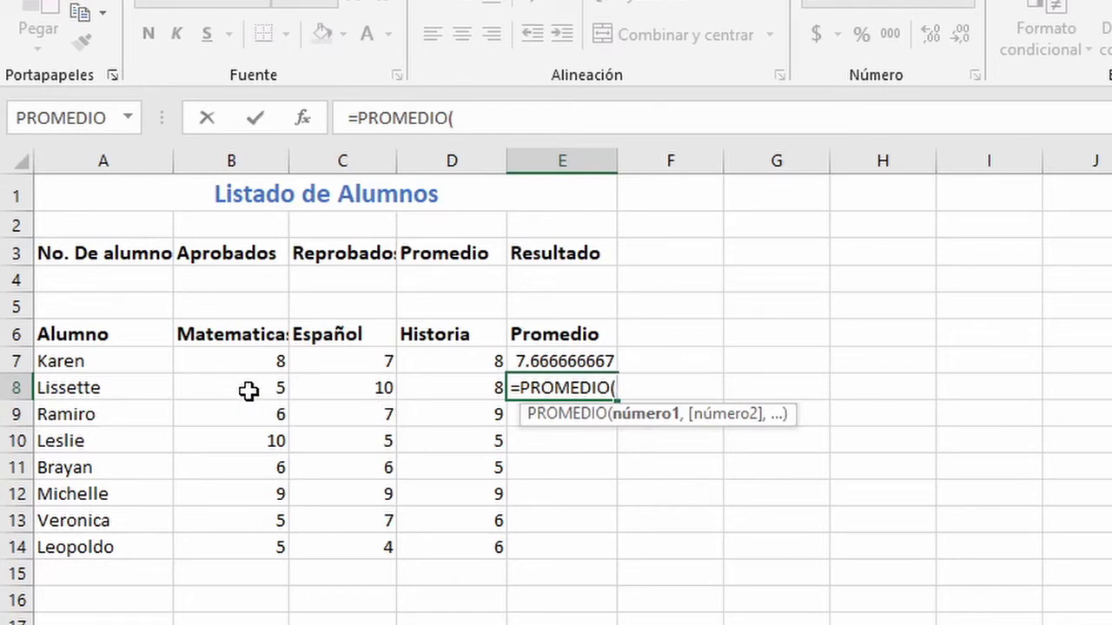
type("b")
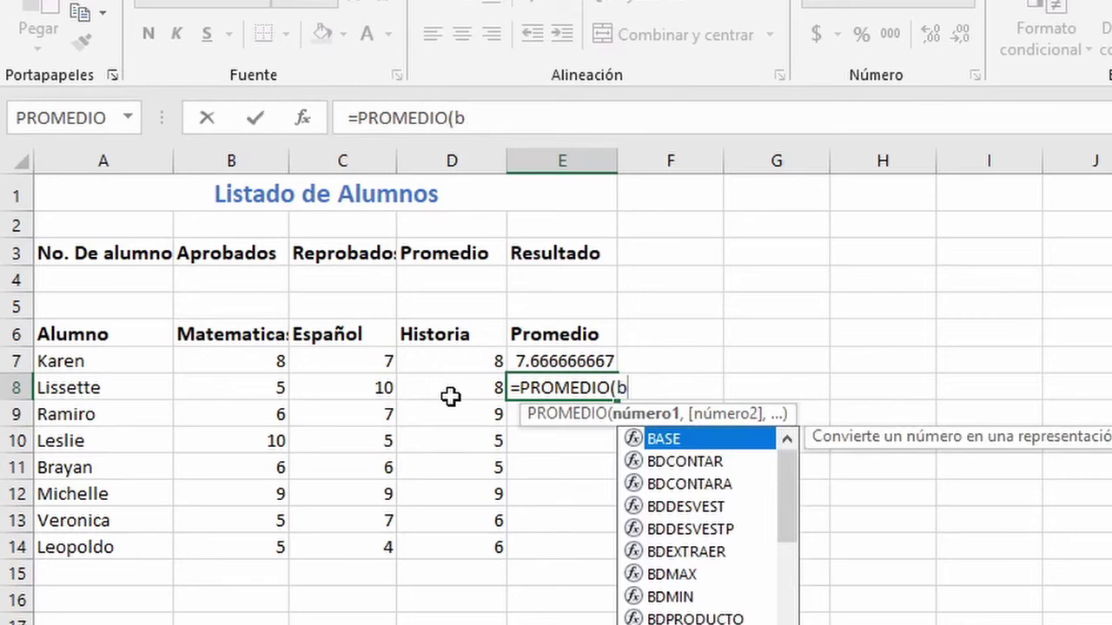
type("8")
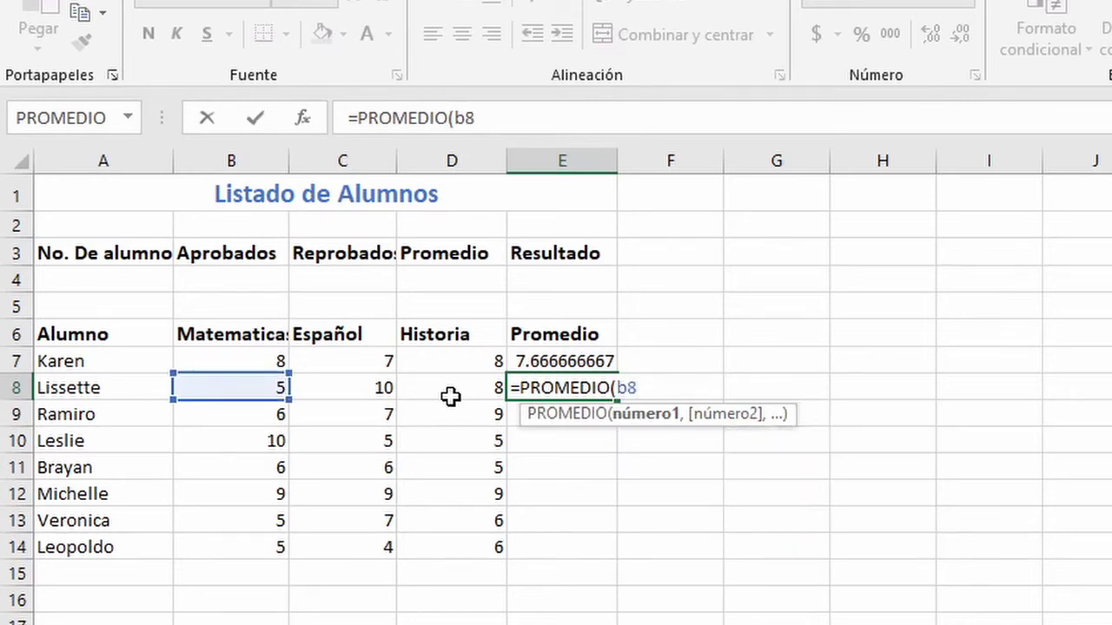
type(":d")
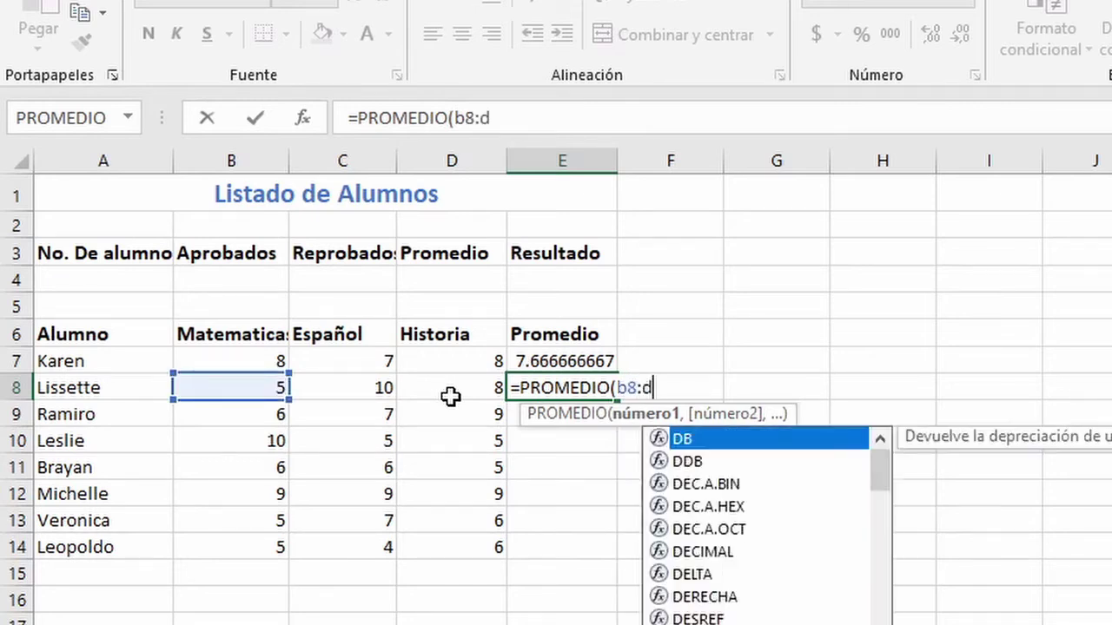
type("8")
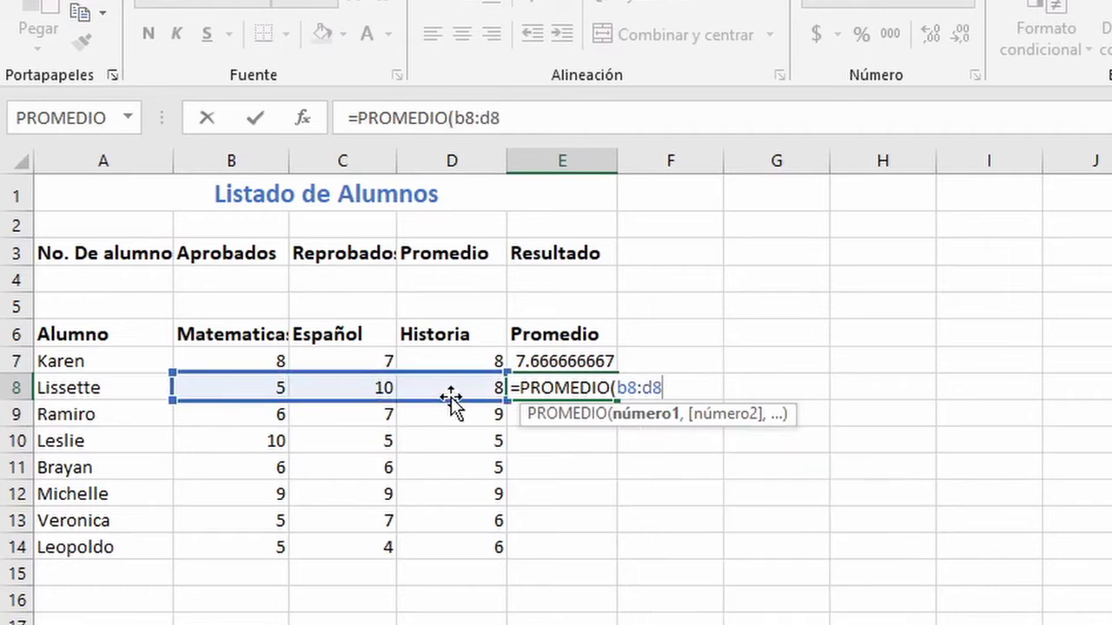
key("Return")
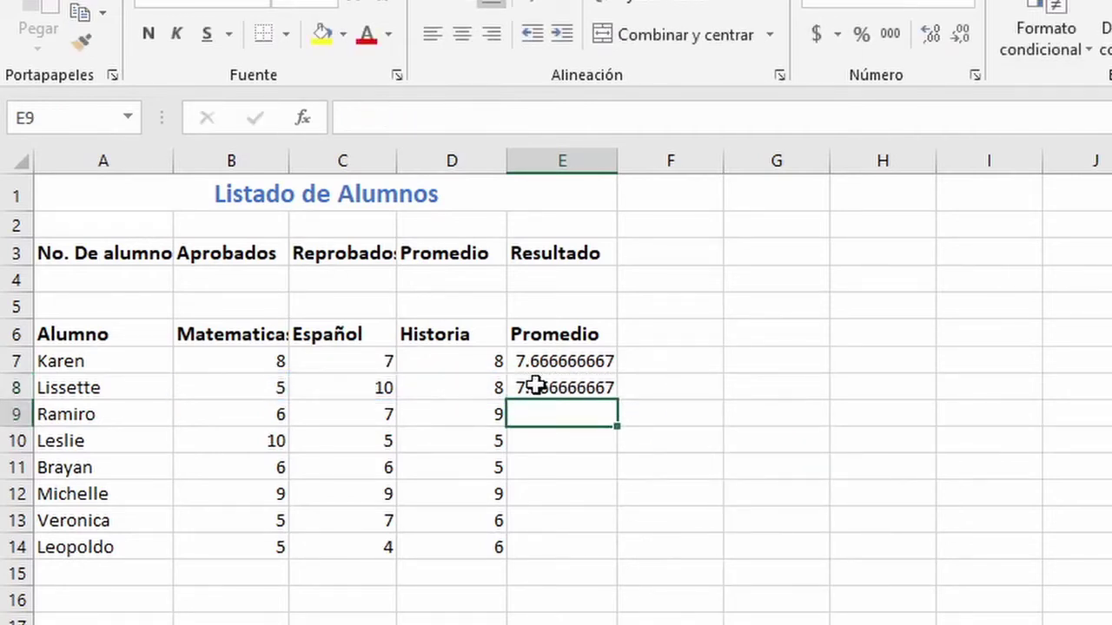
left_click(536, 387)
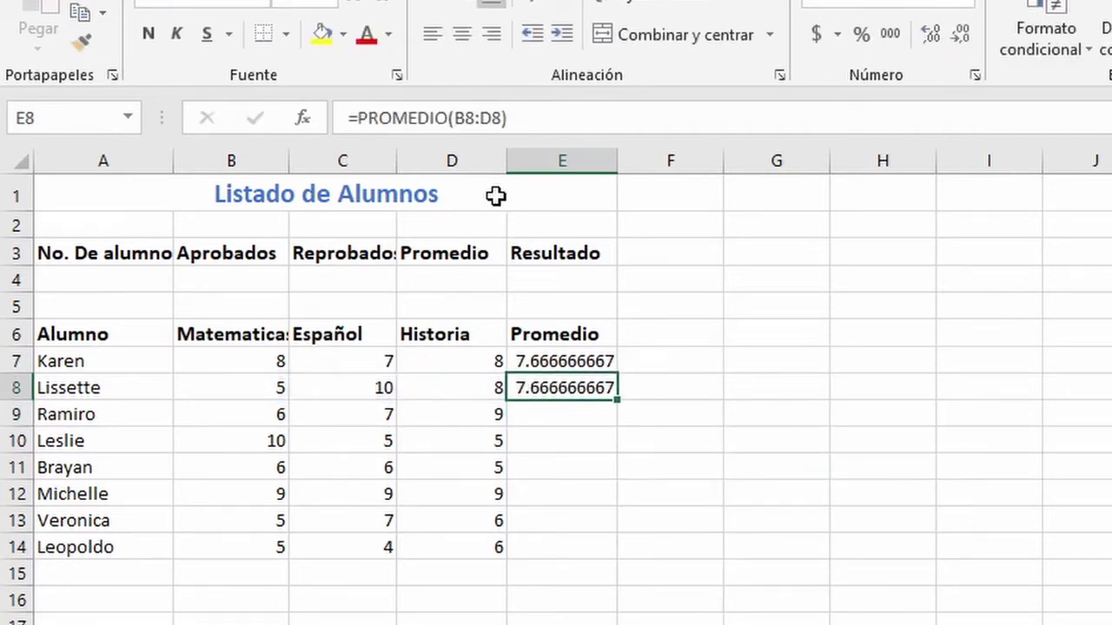
double_click(620, 400)
Format the averages in E7:E14 as Número with one decimal place.
left_click(565, 362)
left_click_drag(563, 362, 559, 546)
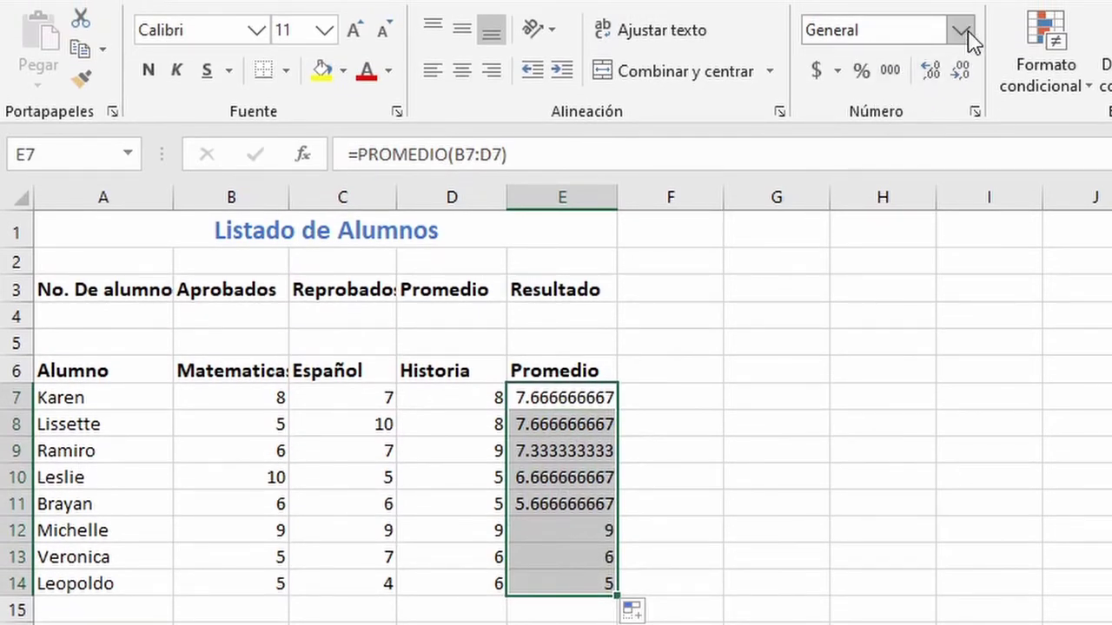
left_click(962, 32)
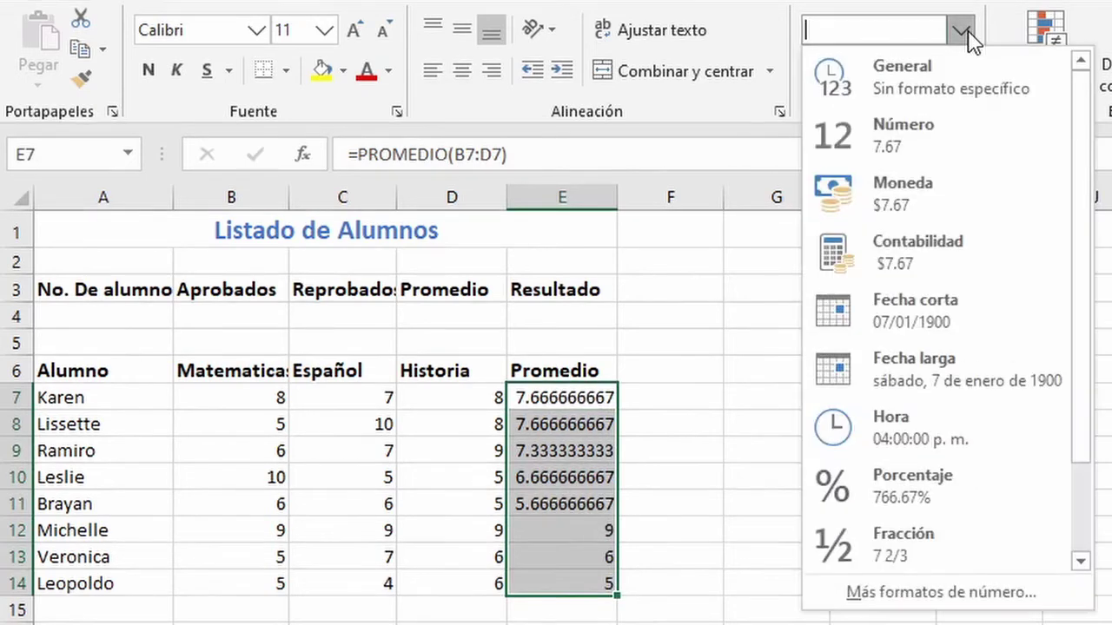
left_click(956, 143)
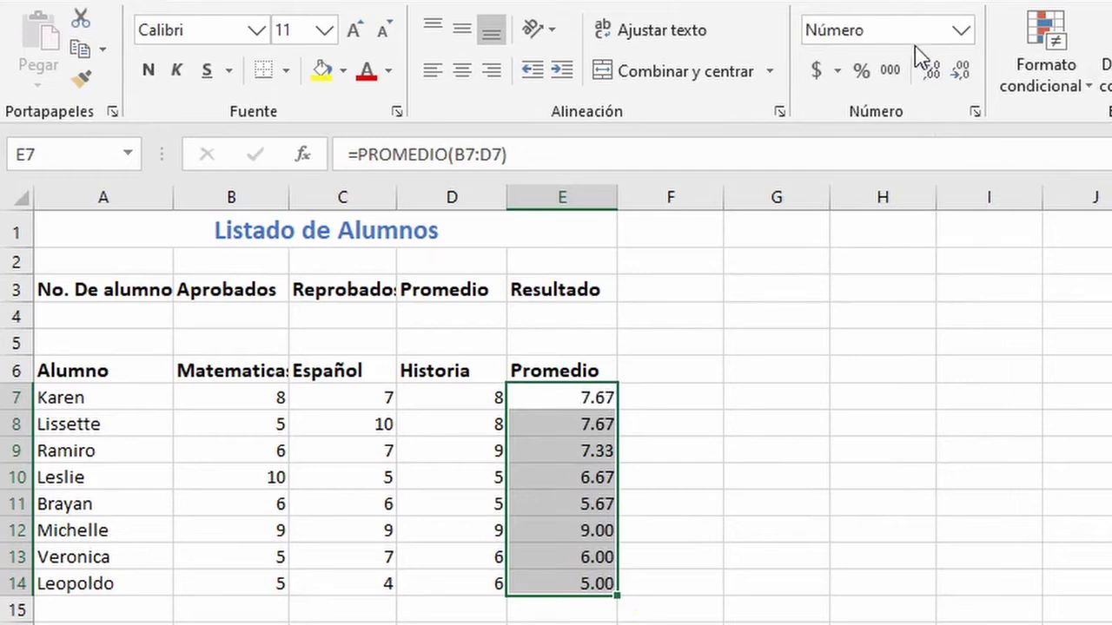
left_click(961, 31)
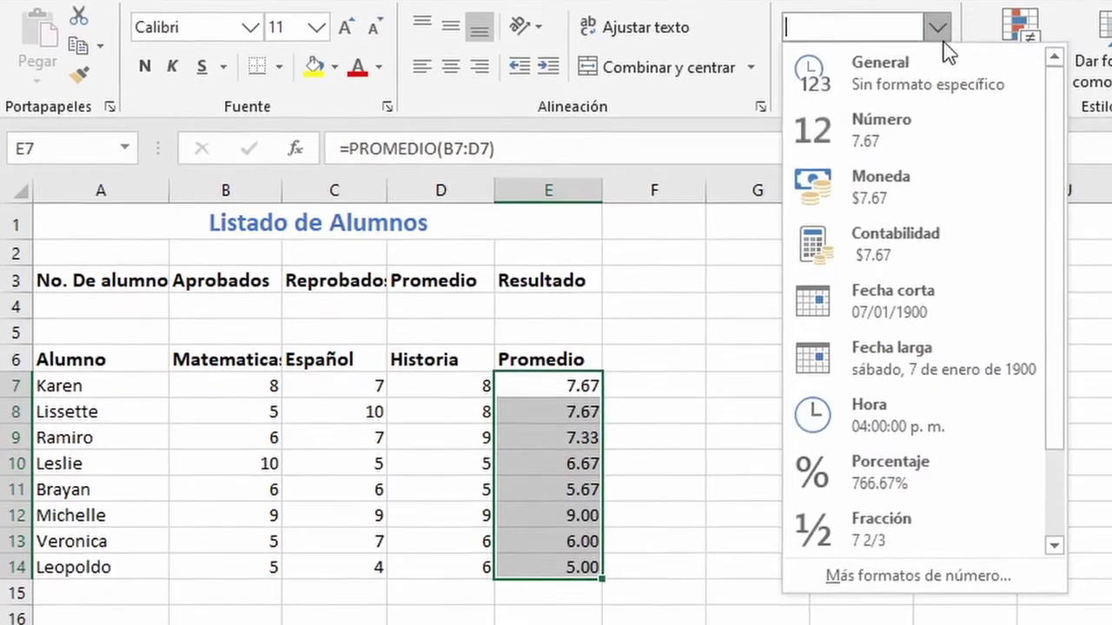
left_click(830, 578)
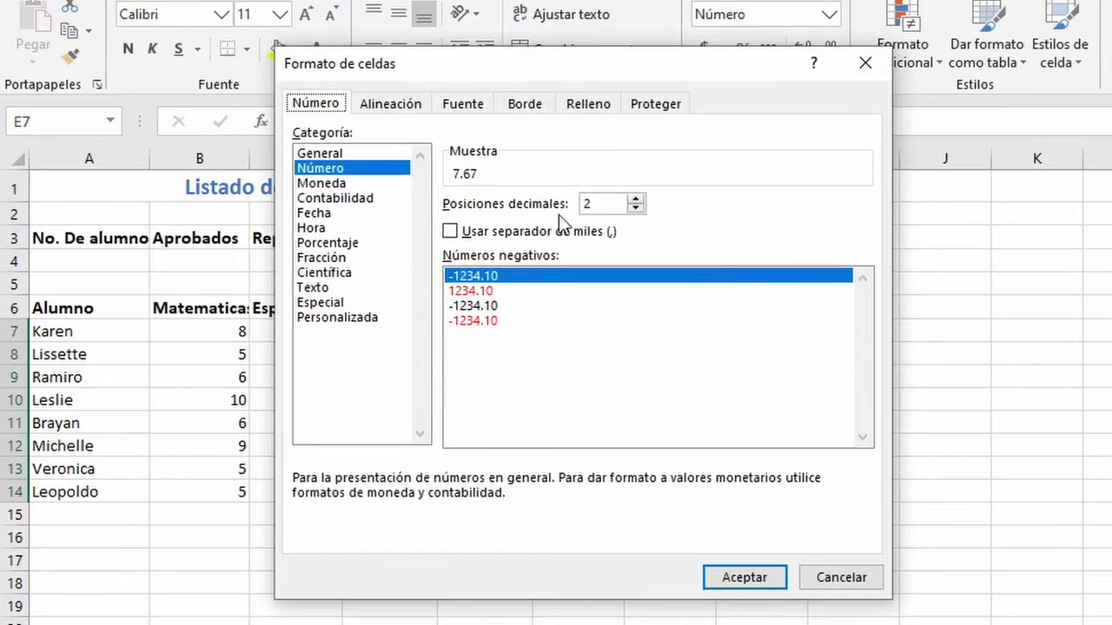
left_click(636, 209)
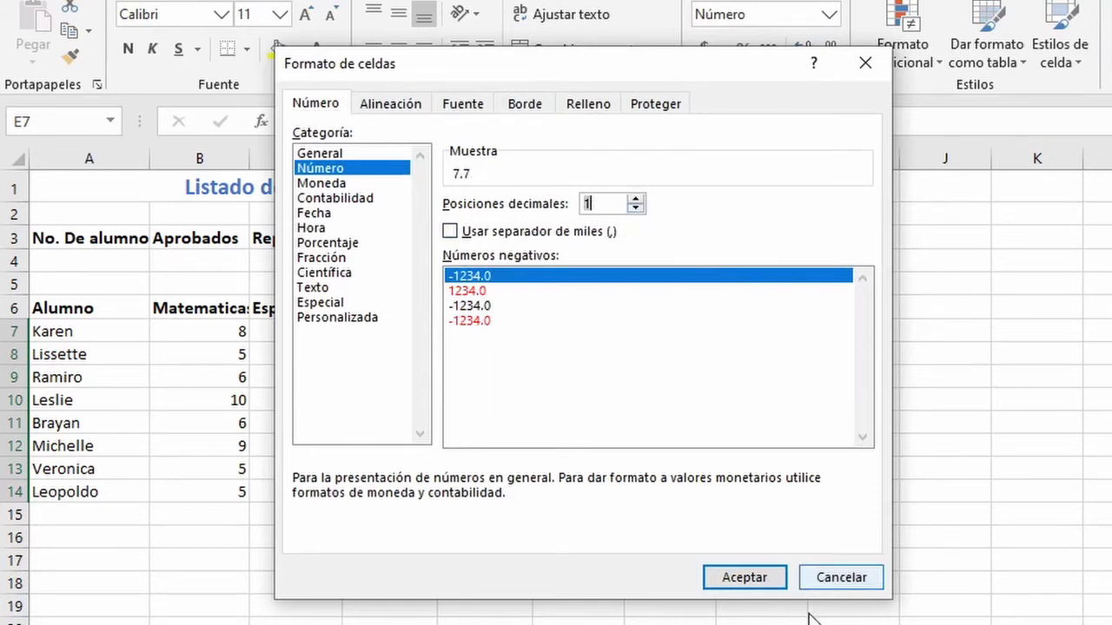
left_click(744, 576)
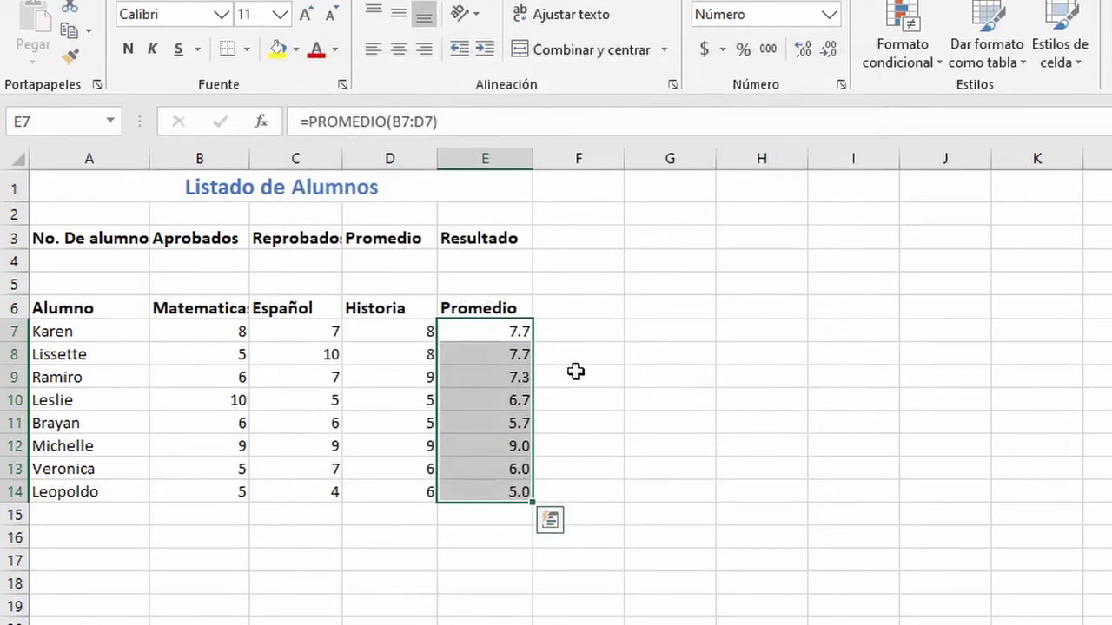
Change the Español grade in C10 to 7 and the Historia grade in D12 to 7.
left_click(500, 331)
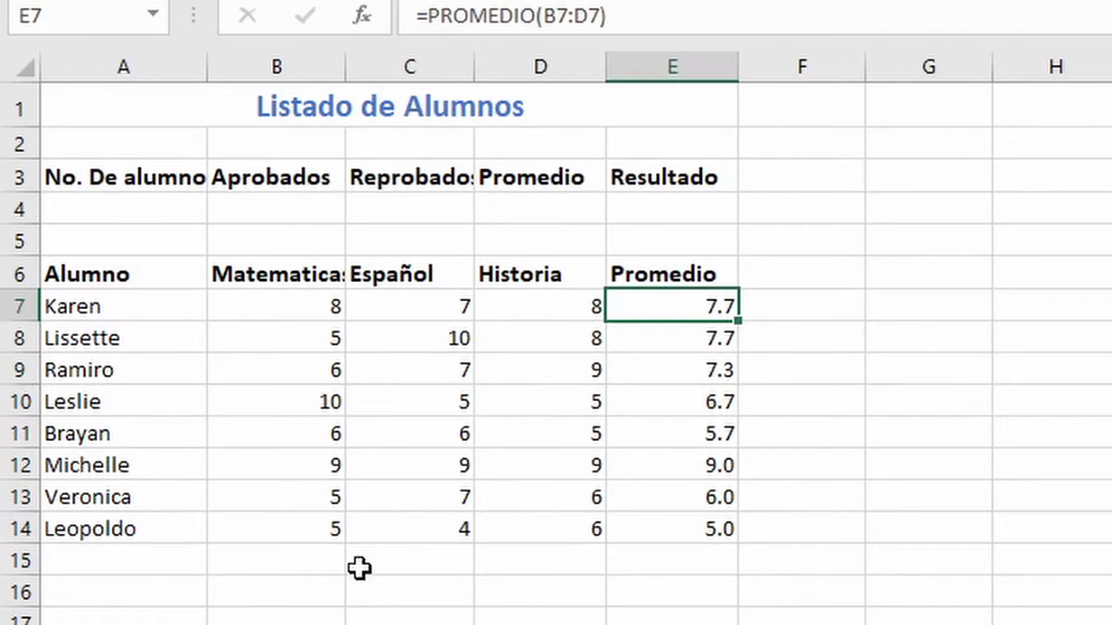
left_click(308, 328)
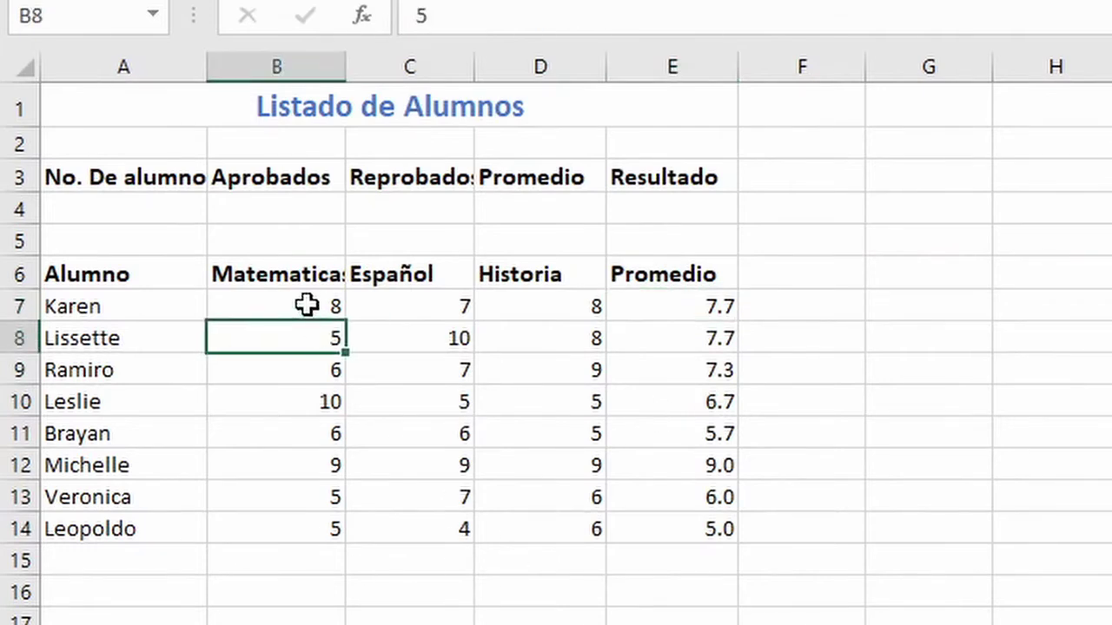
left_click_drag(302, 300, 561, 539)
left_click(441, 469)
left_click(437, 401)
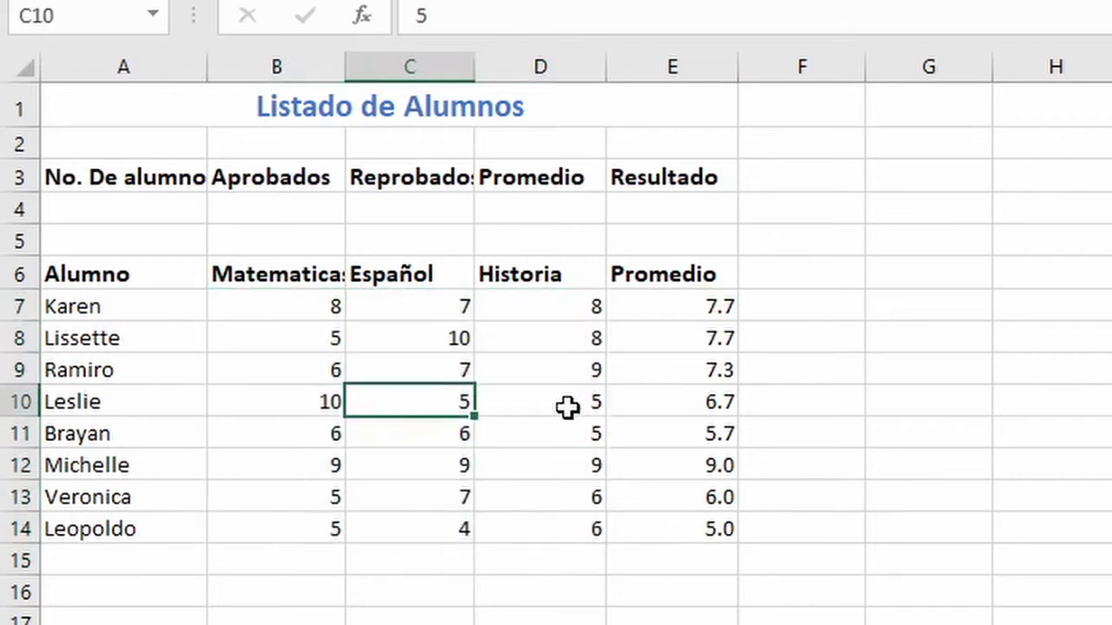
type("7")
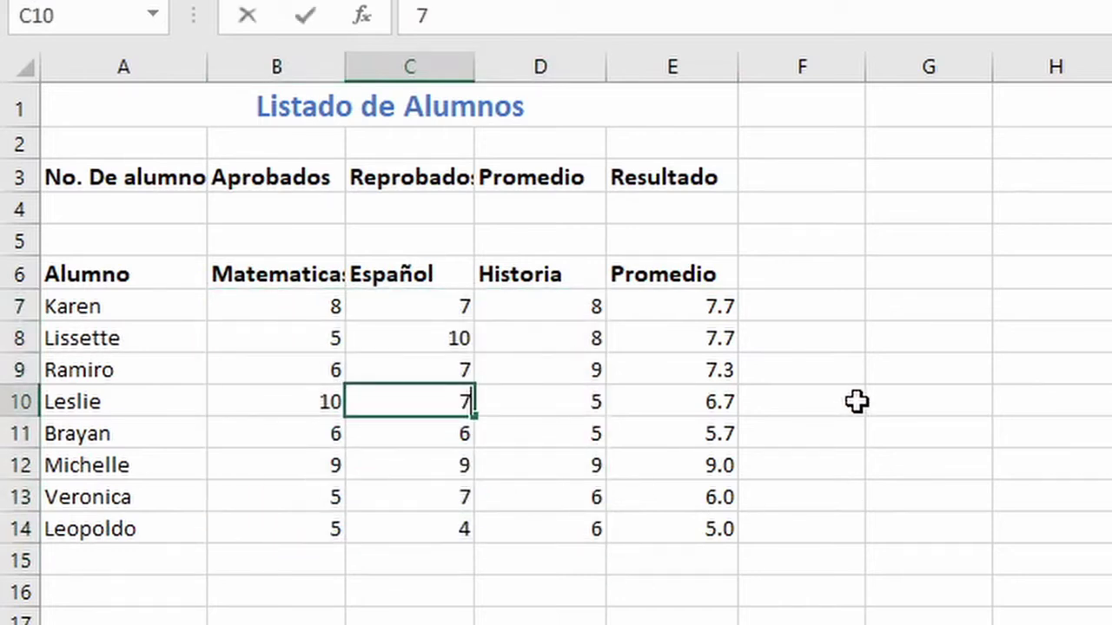
key("Return")
left_click(557, 460)
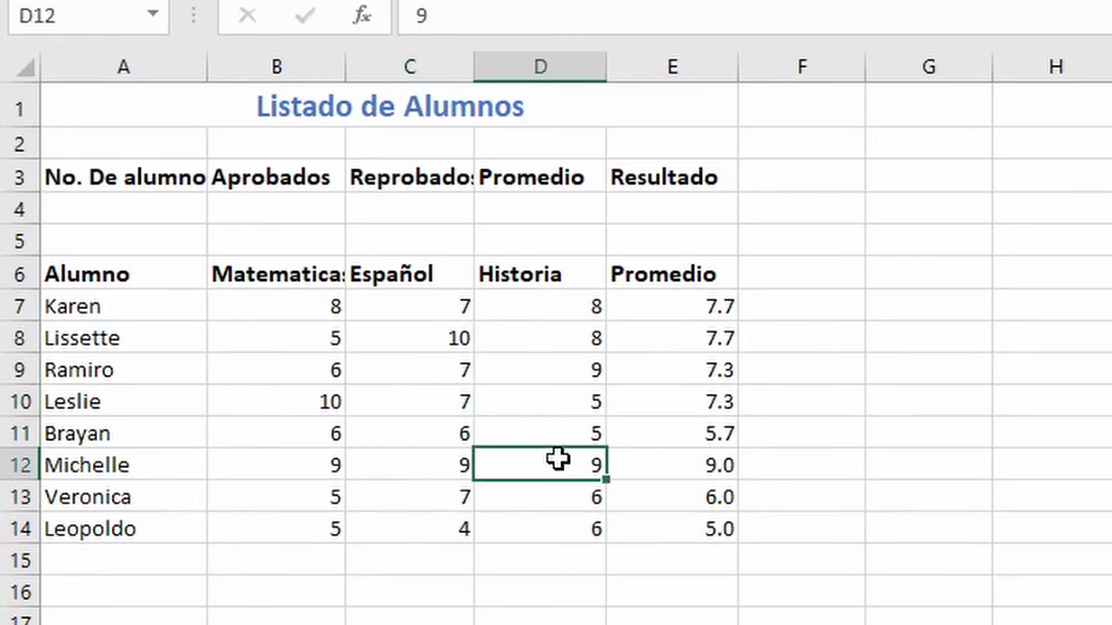
type("7")
Search the function library for "Contara" and insert the CONTARA function in cell A4.
left_click(51, 207)
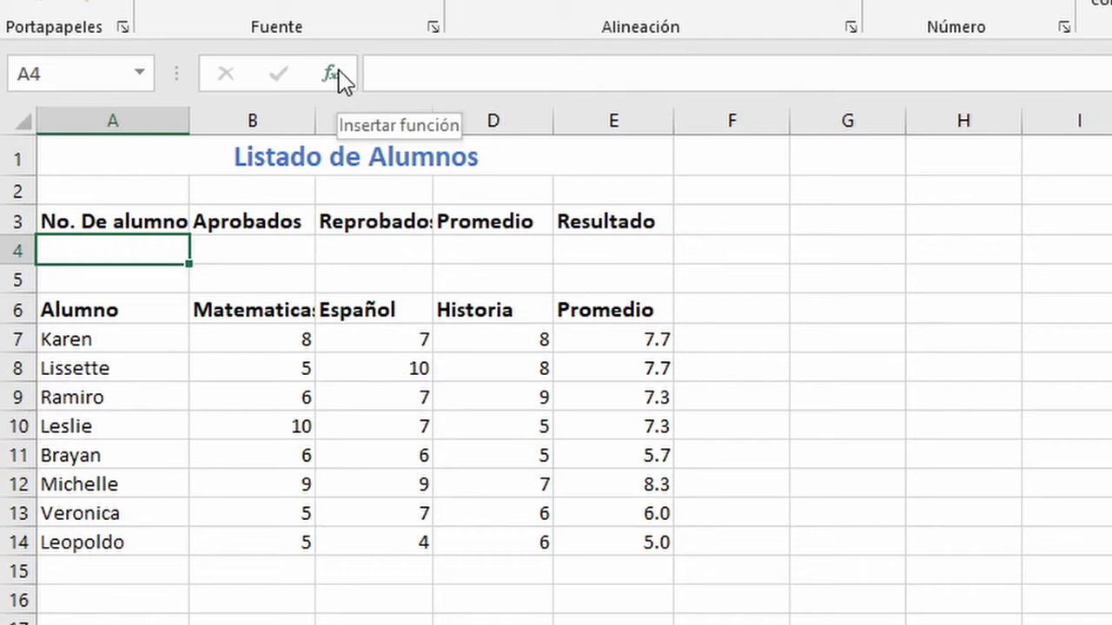
left_click(339, 74)
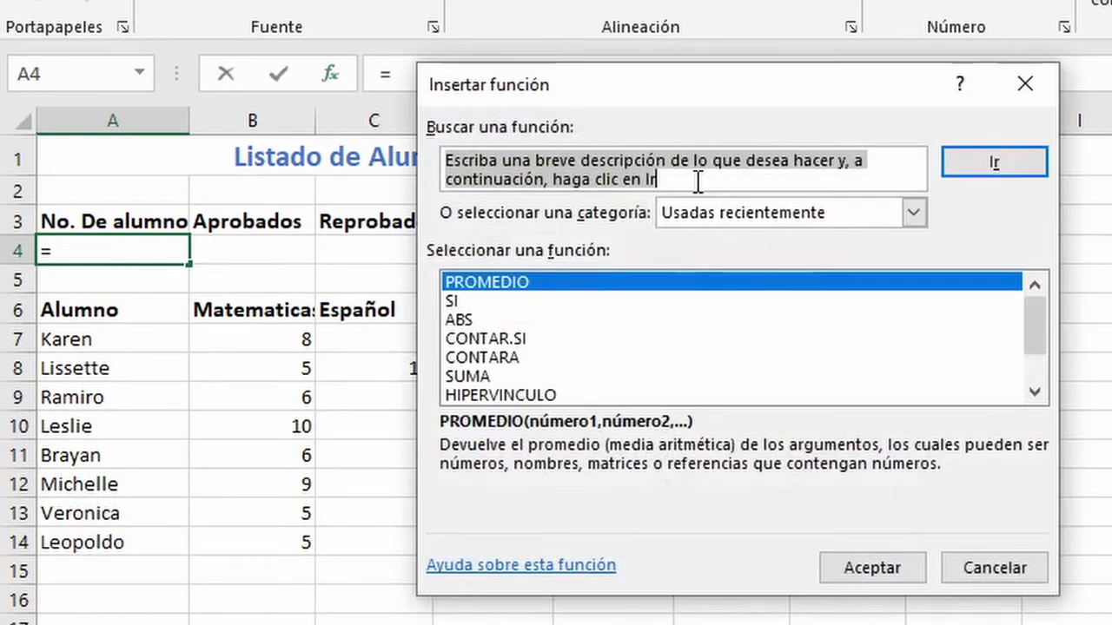
type("Contara")
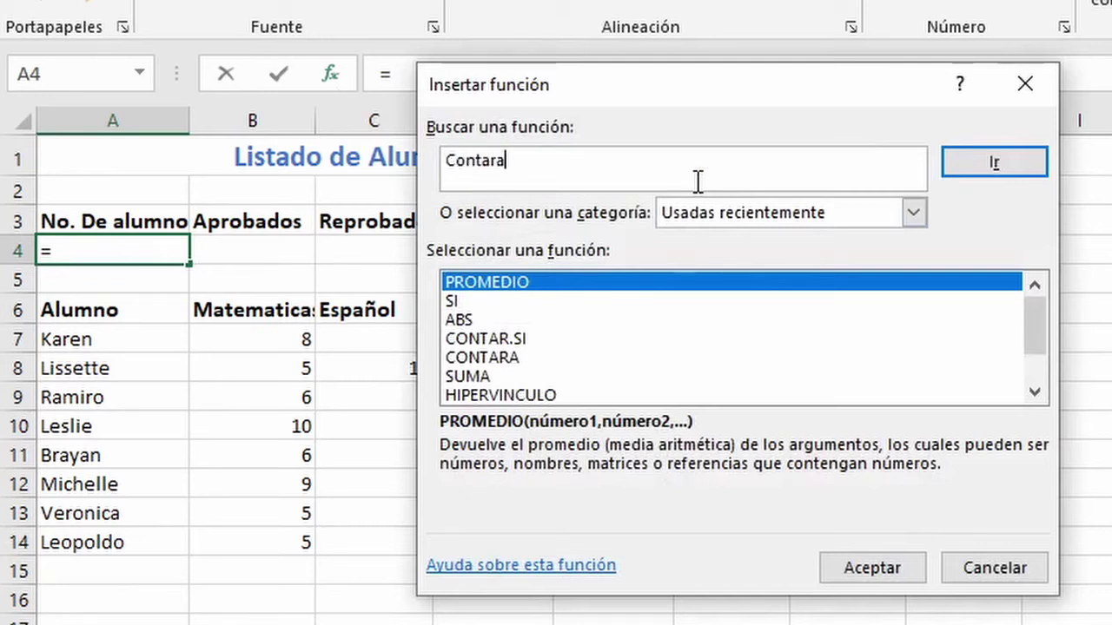
key("Return")
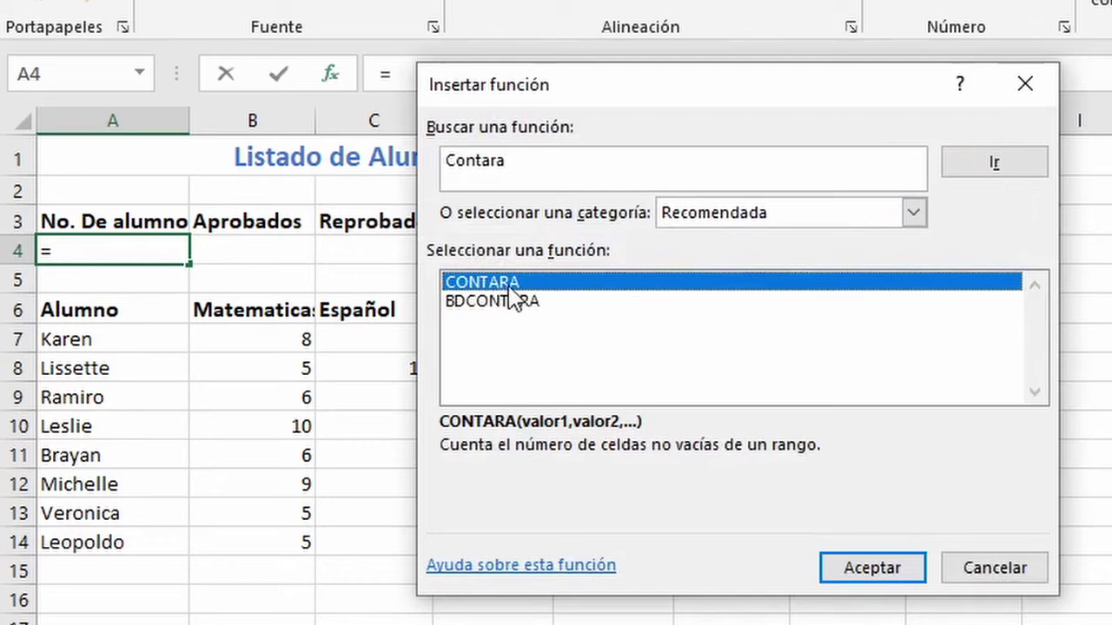
left_click(853, 569)
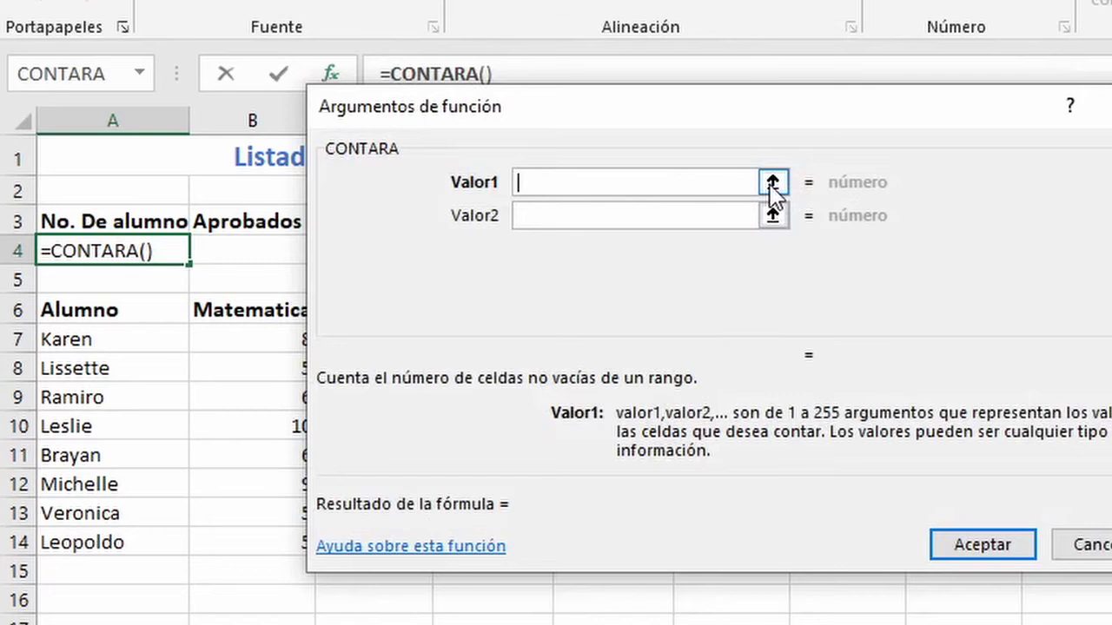
Set the CONTARA argument Valor1 to the student names in A7:A14 and accept the function.
left_click(102, 336)
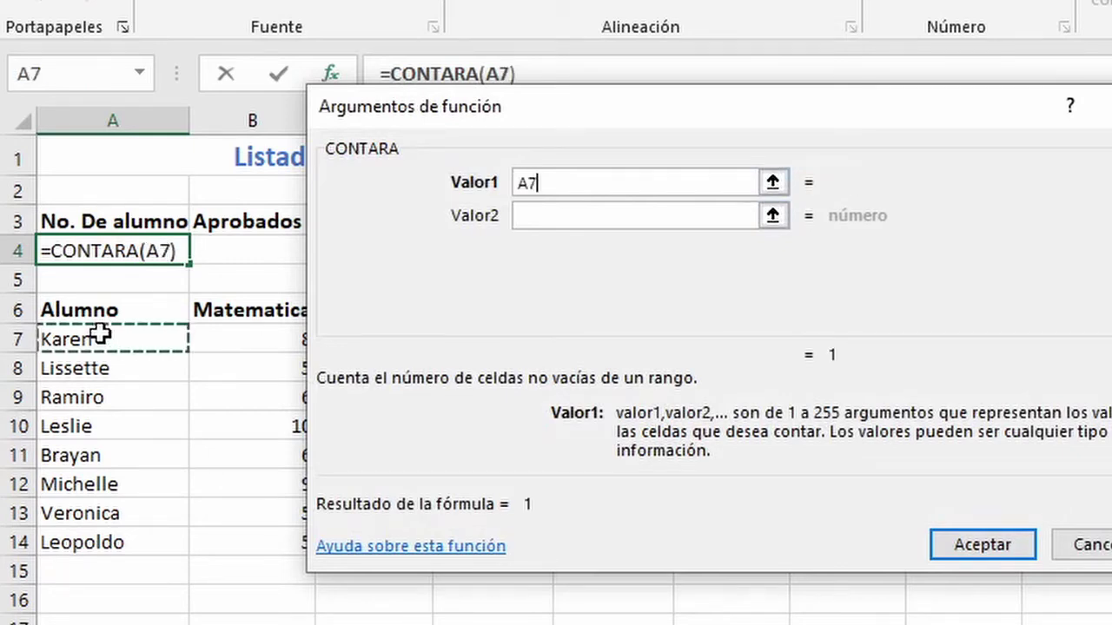
left_click_drag(86, 335, 75, 551)
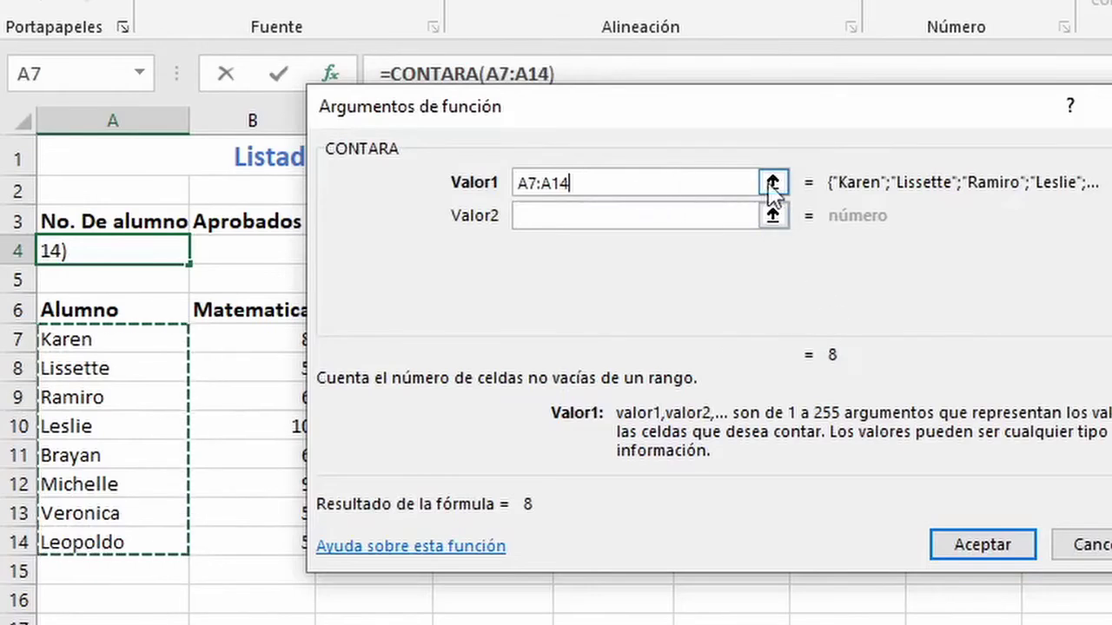
left_click(988, 546)
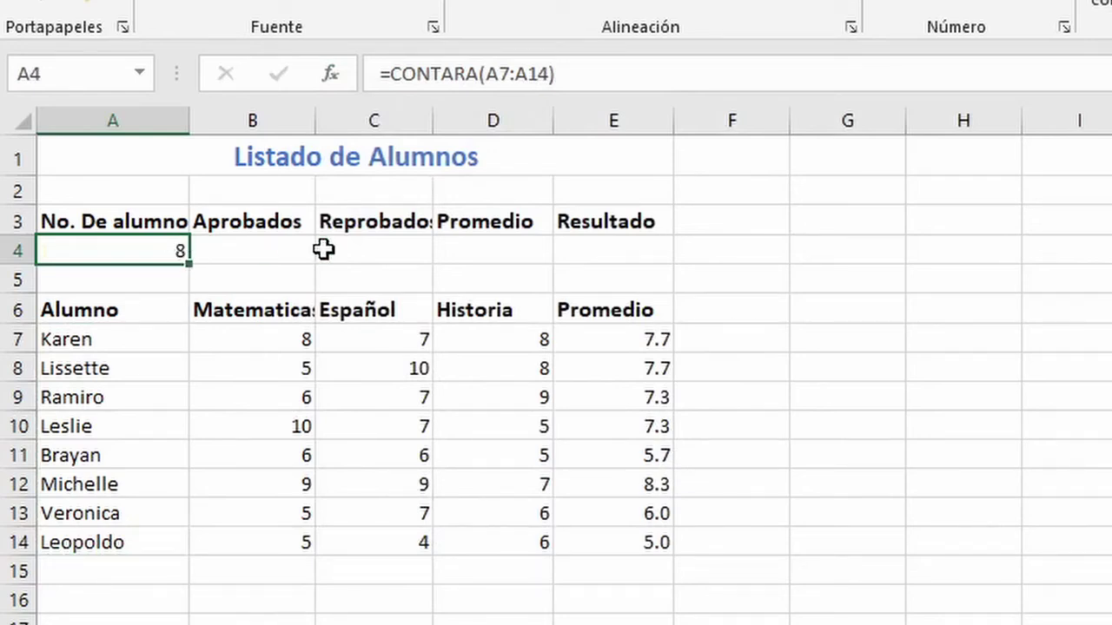
Extend the CONTARA range in A4 to A7:A100 and select the first empty cell below the student list.
left_click(549, 75)
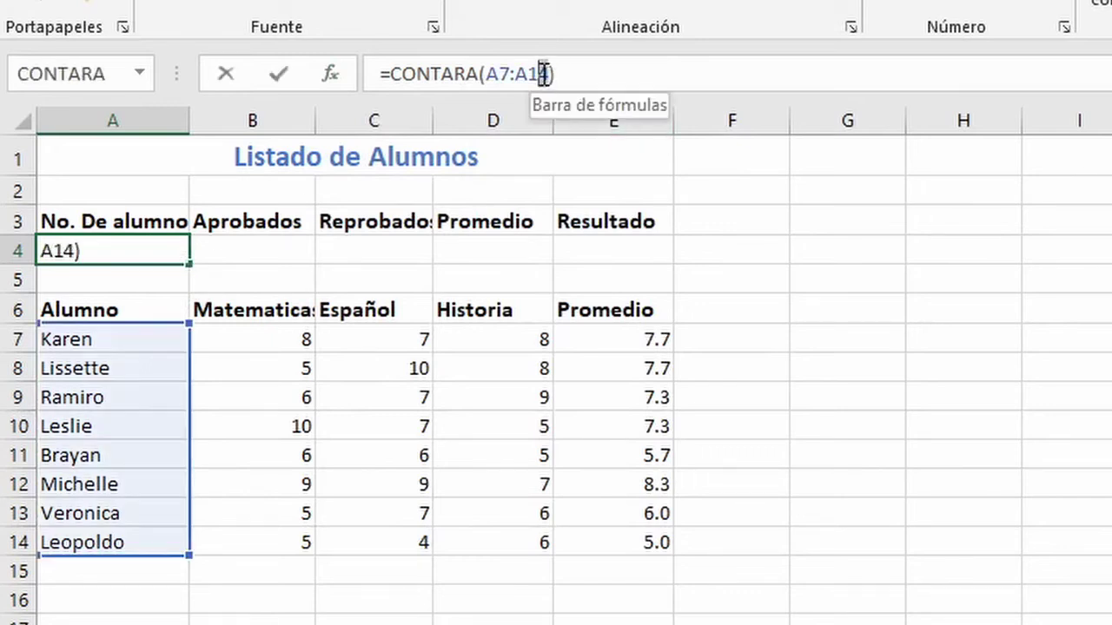
key("BackSpace")
type("00")
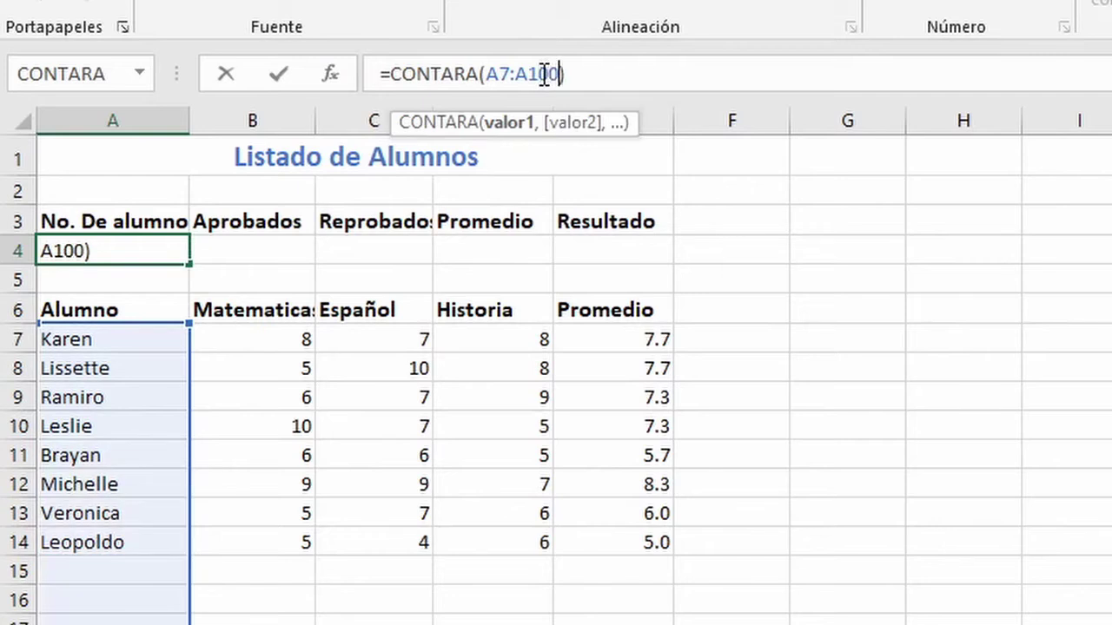
key("Return")
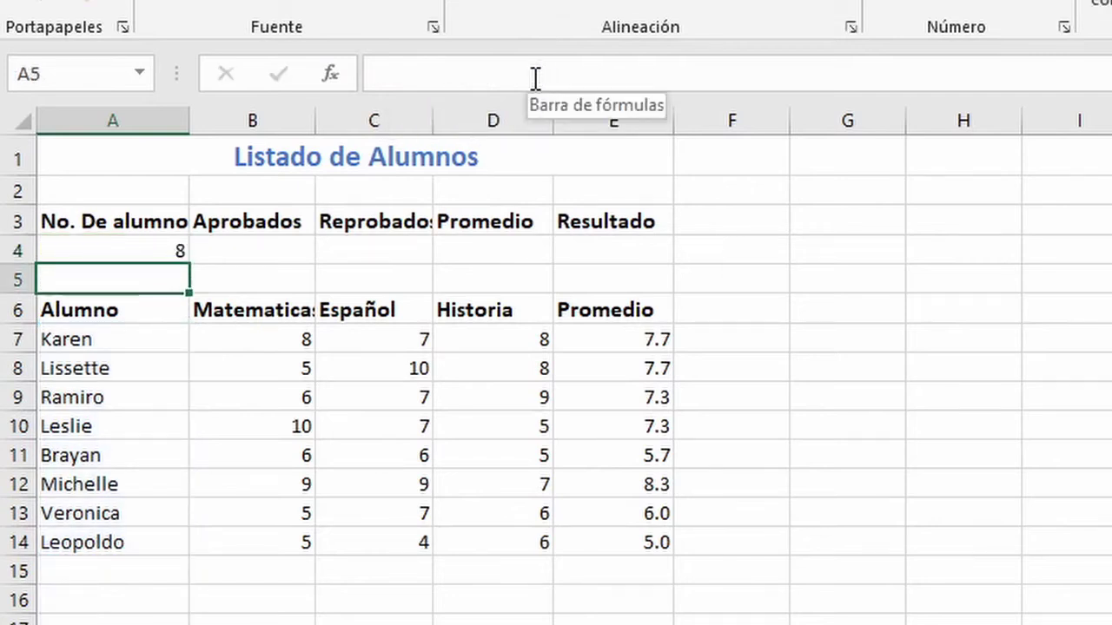
left_click(82, 584)
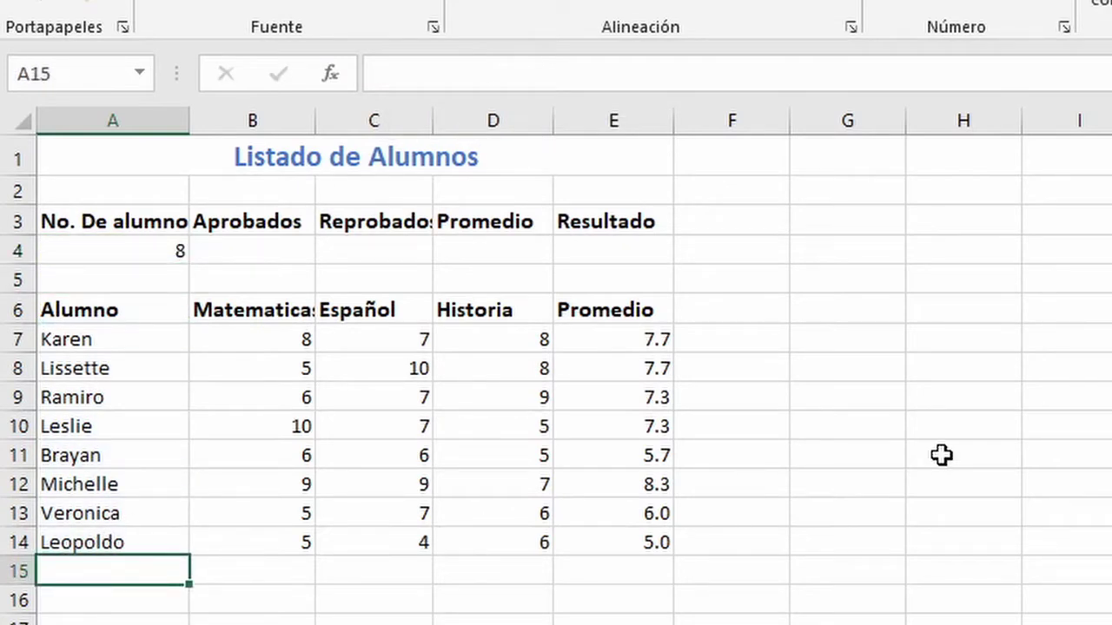
Add a student in row 15 with the student's first name and the grades Matematicas 6, Español 5 and Historia 7.
type("Pedro")
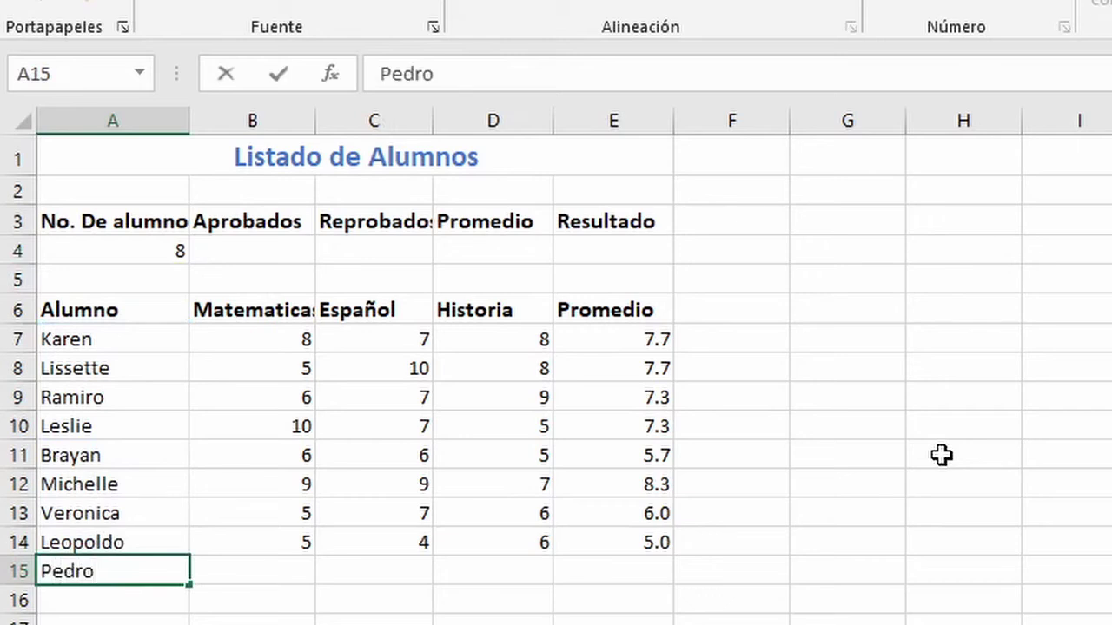
key("Tab")
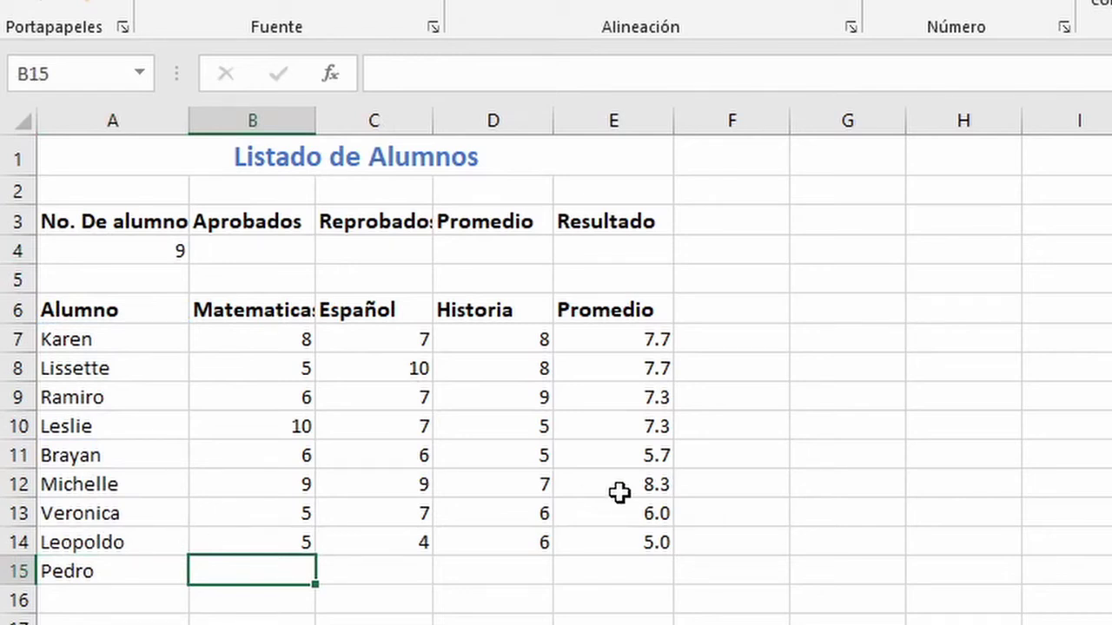
type("6")
key("Tab")
type("5")
key("Tab")
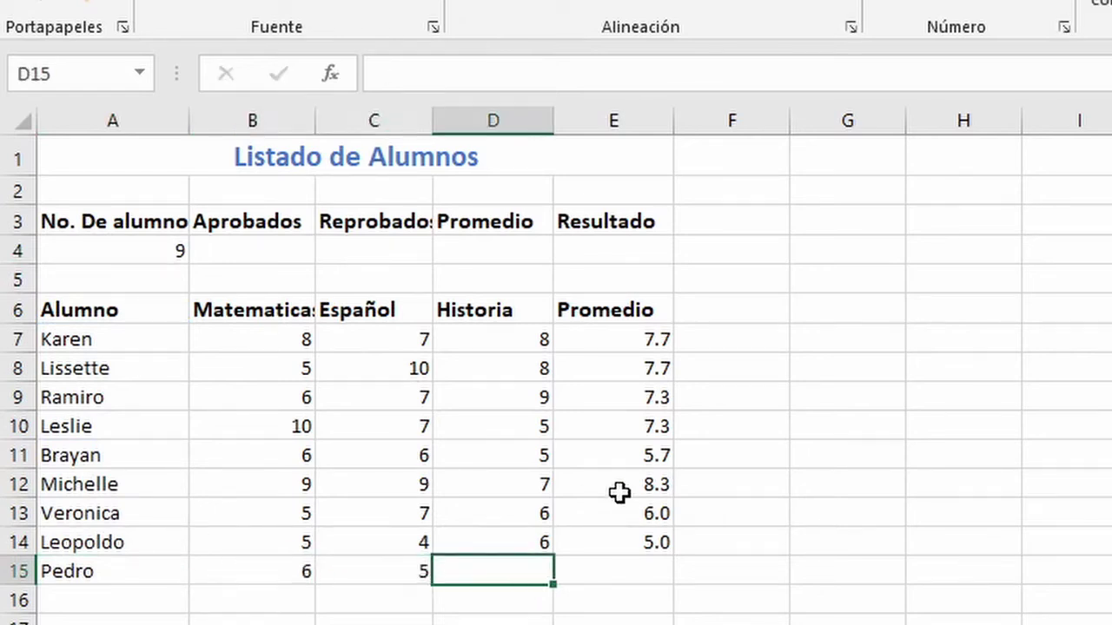
type("7")
key("Tab")
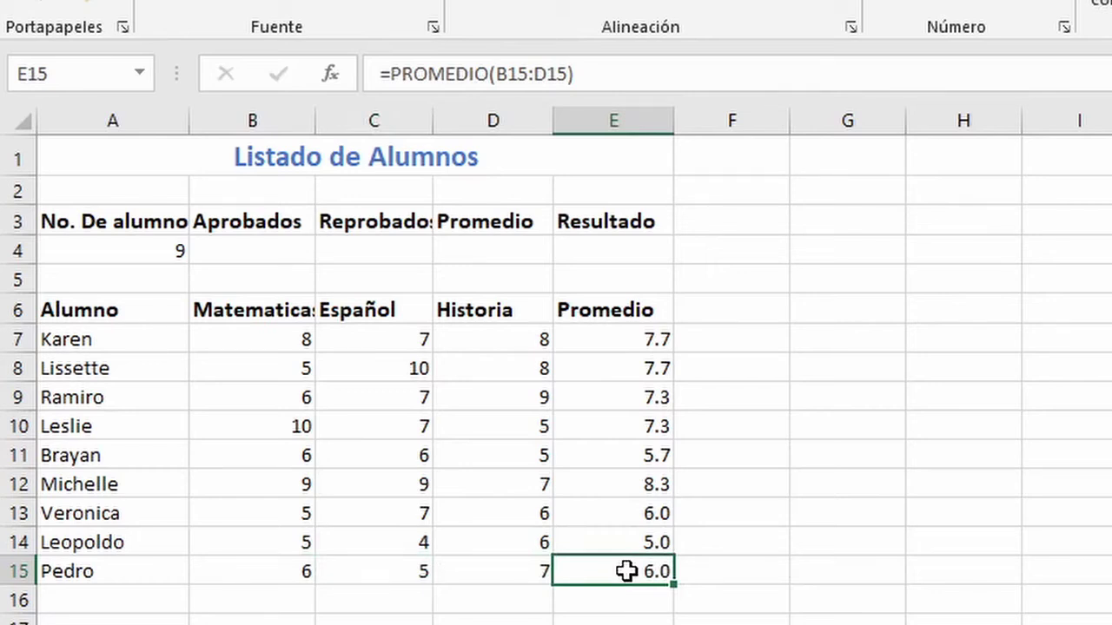
left_click(643, 546)
Look up "contar" in the function library and insert the CONTAR.SI function in the Aprobados cell B4.
left_click(273, 254)
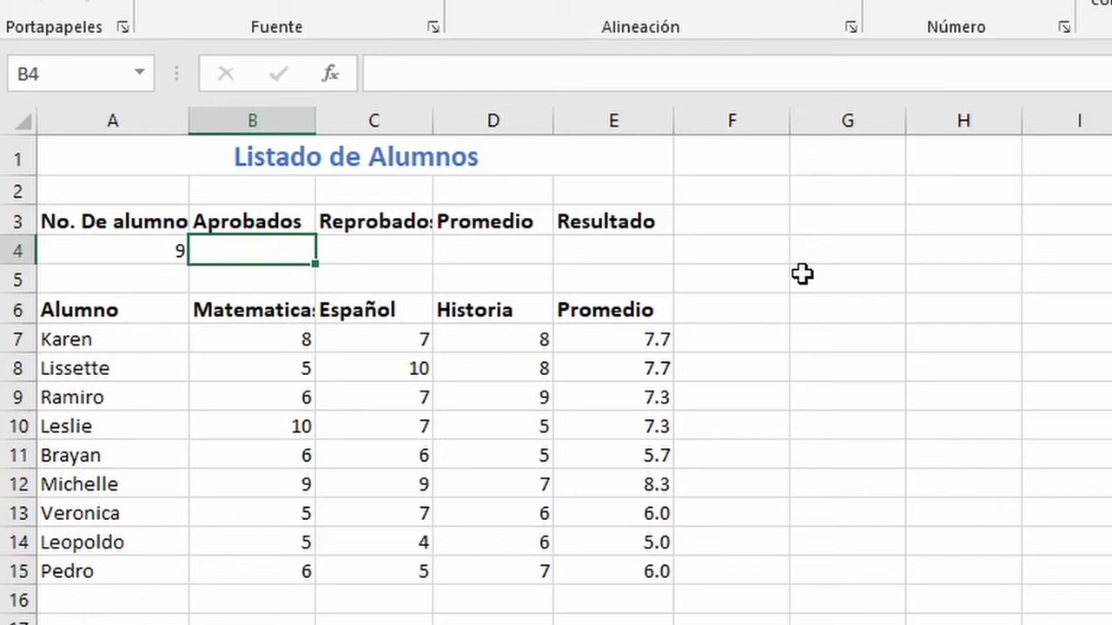
left_click(331, 75)
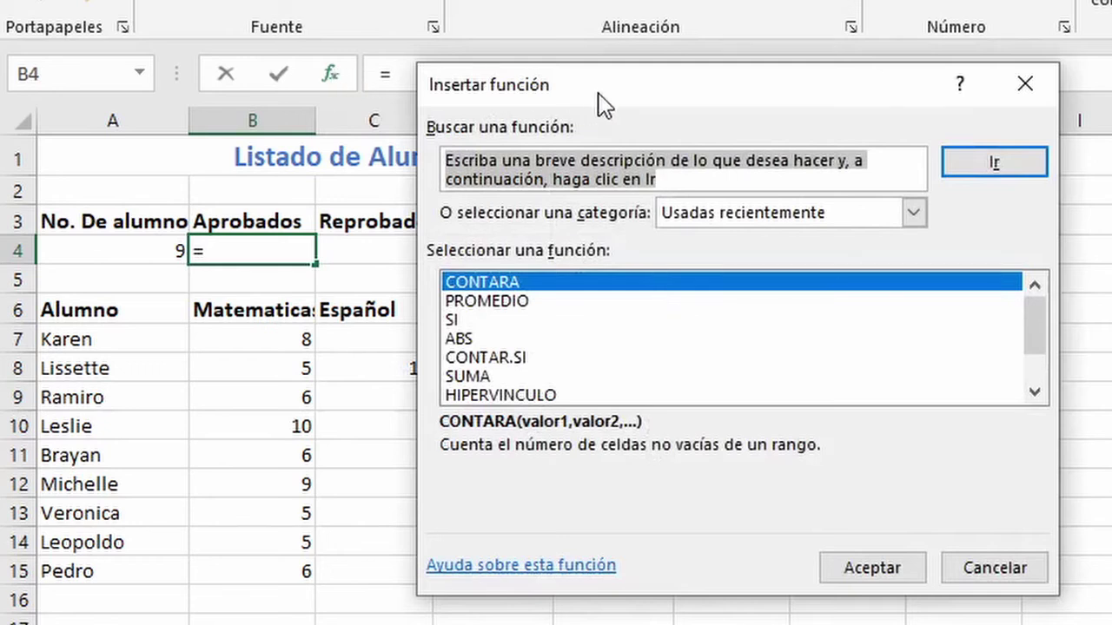
left_click_drag(604, 104, 423, 137)
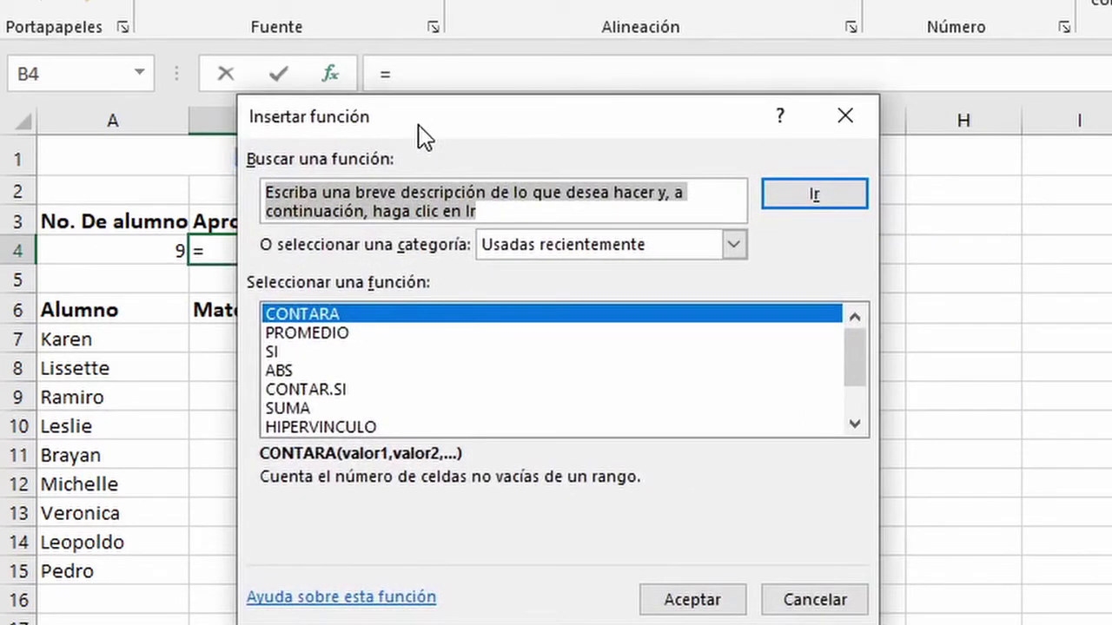
type("contar")
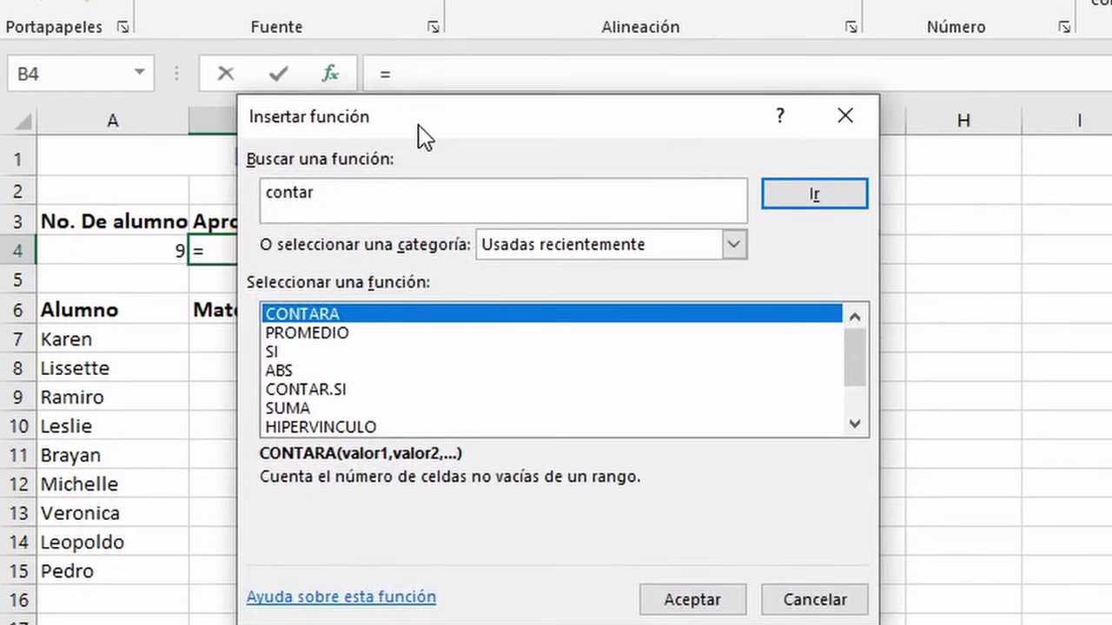
left_click(329, 392)
double_click(329, 393)
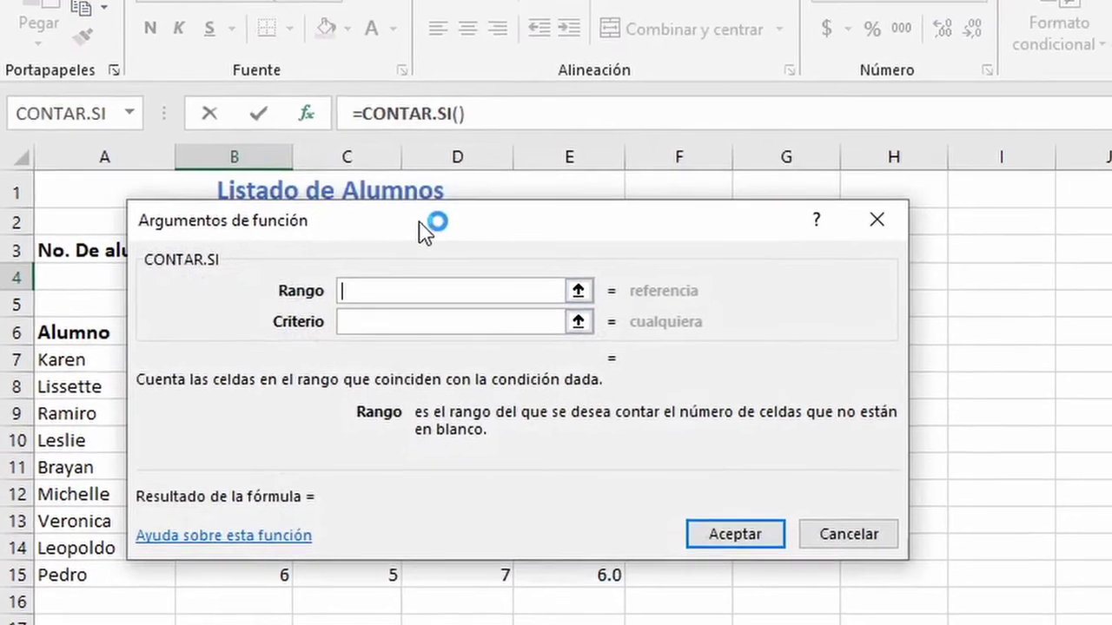
Set the CONTAR.SI arguments to Rango E7:E15 and Criterio >6, and accept the function.
left_click_drag(420, 224, 409, 22)
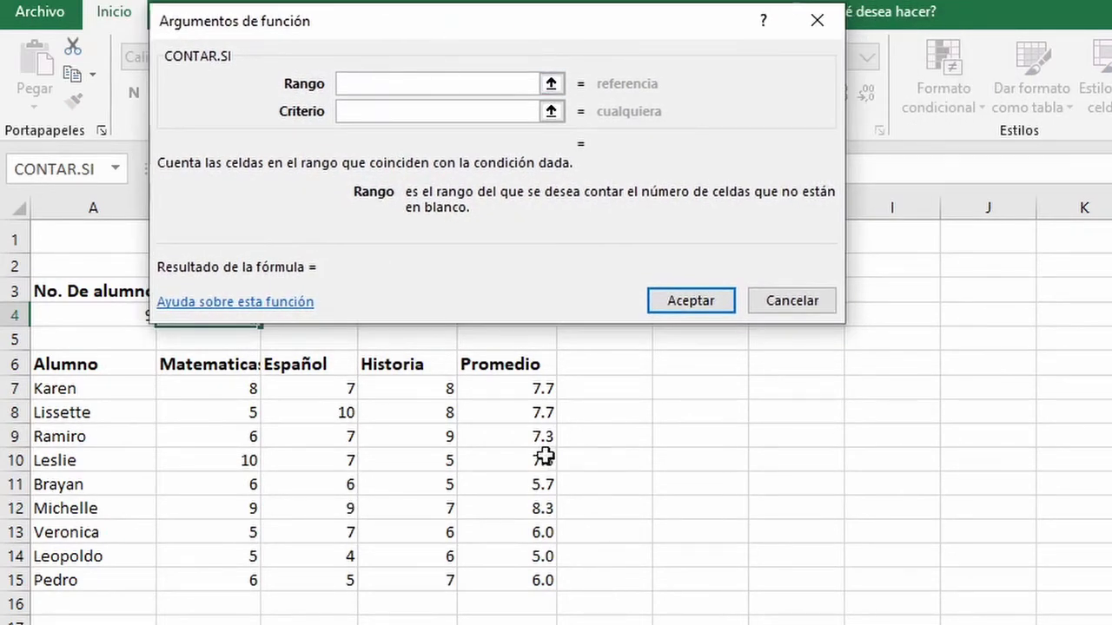
left_click(497, 390)
left_click_drag(514, 390, 507, 576)
left_click(451, 111)
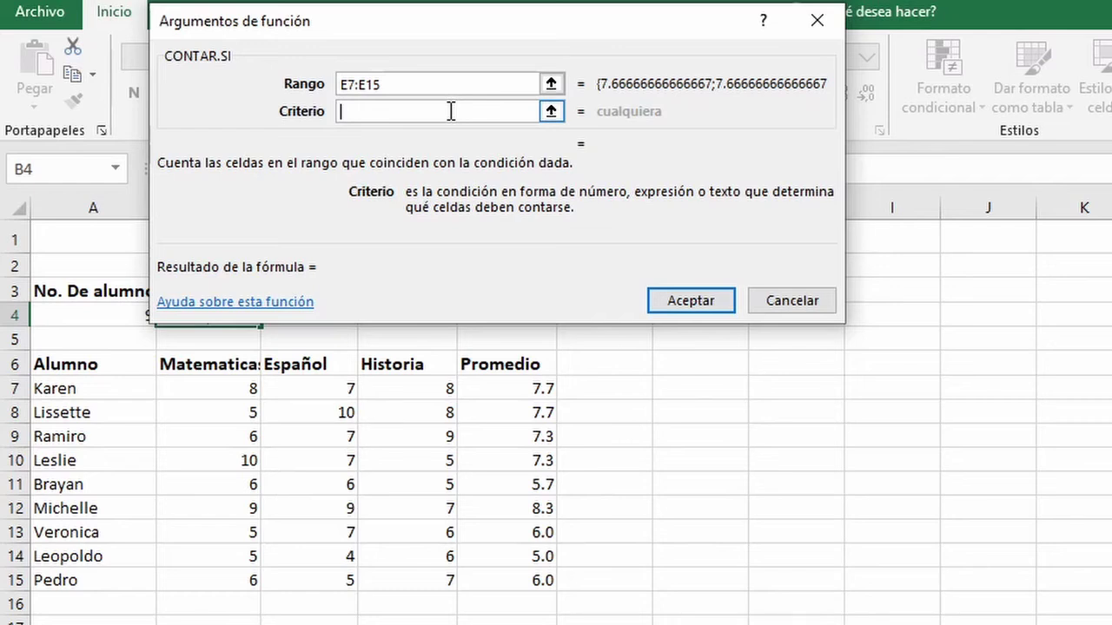
type(">")
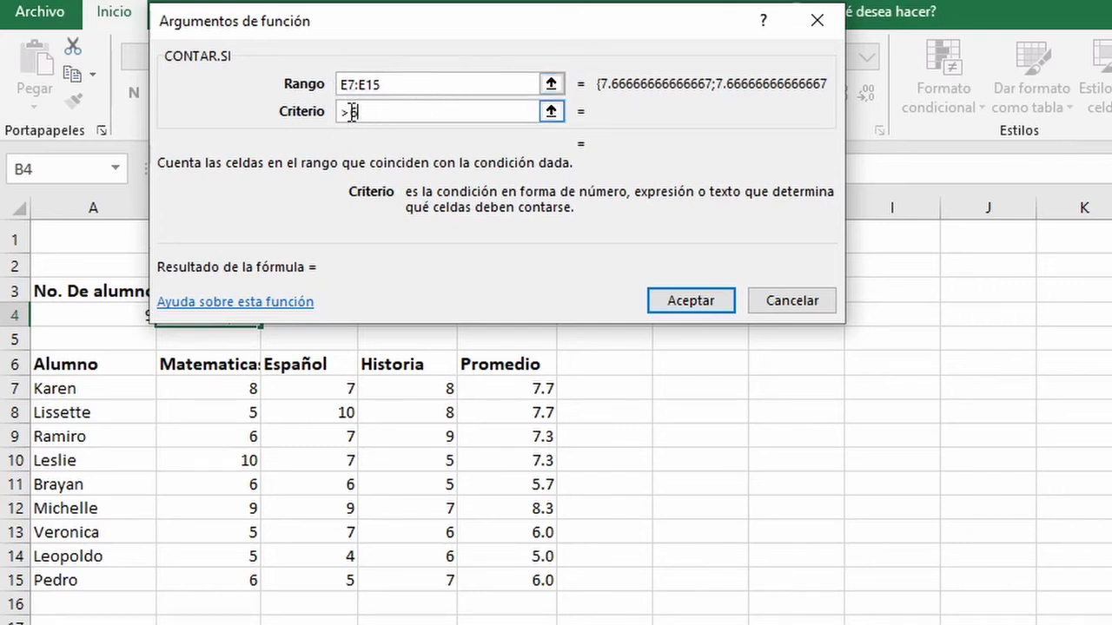
type("6")
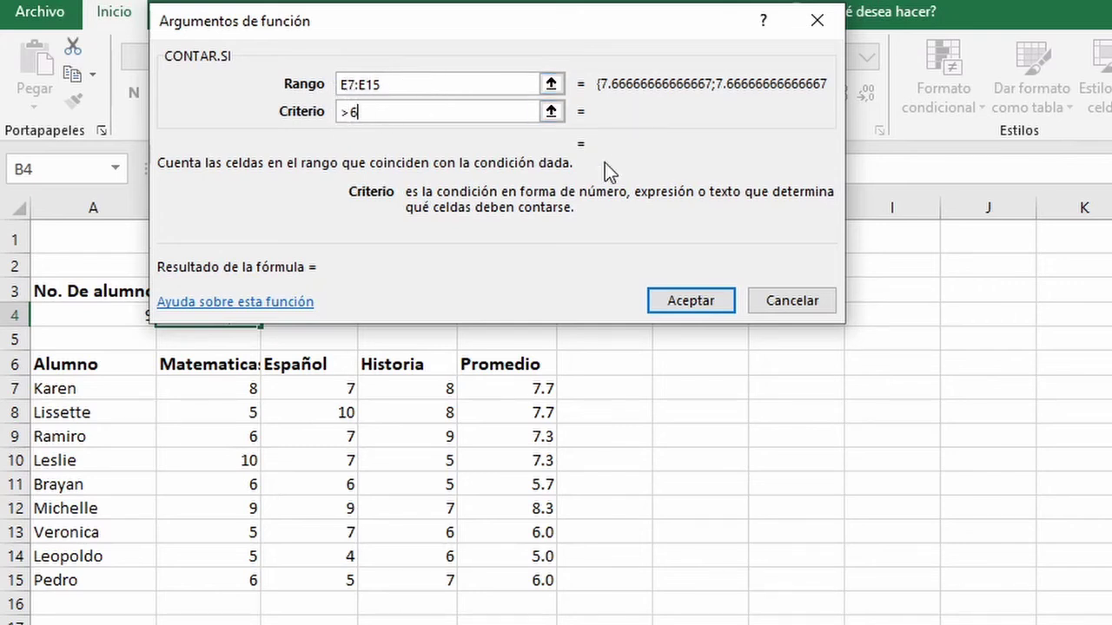
left_click(693, 300)
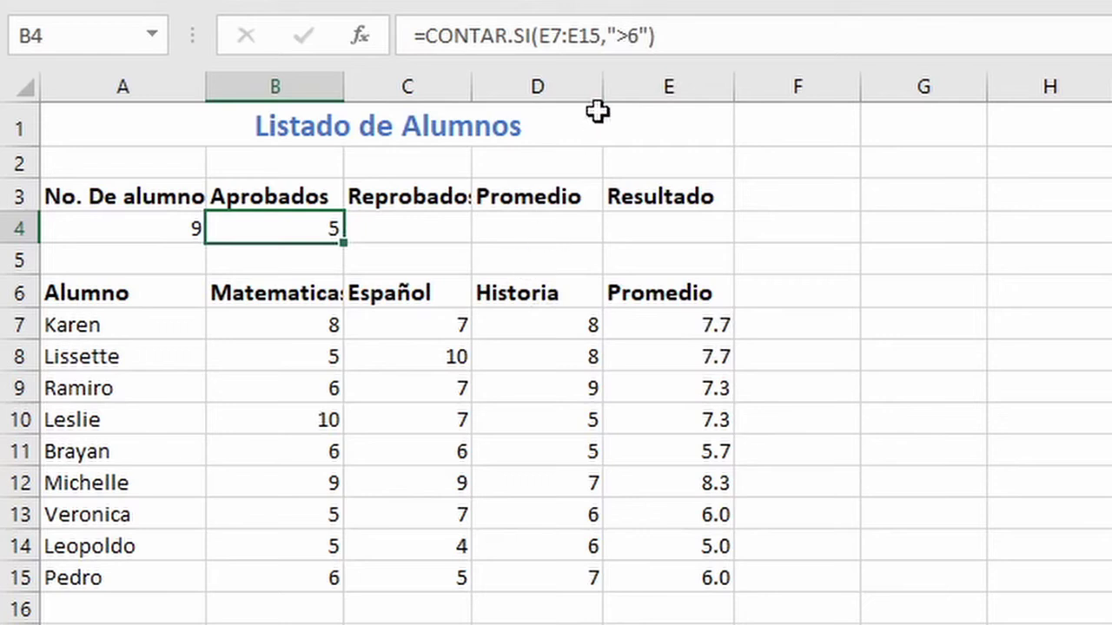
Change the CONTAR.SI criterion in B4 to ">5.9" and reselect the cell.
left_click(633, 35)
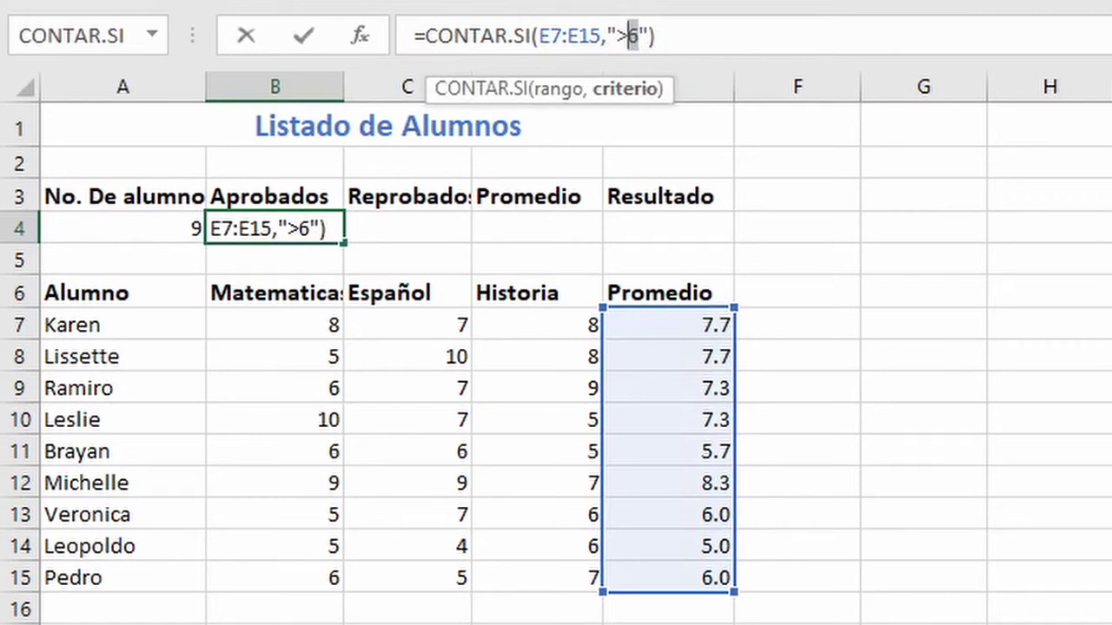
type("5.9")
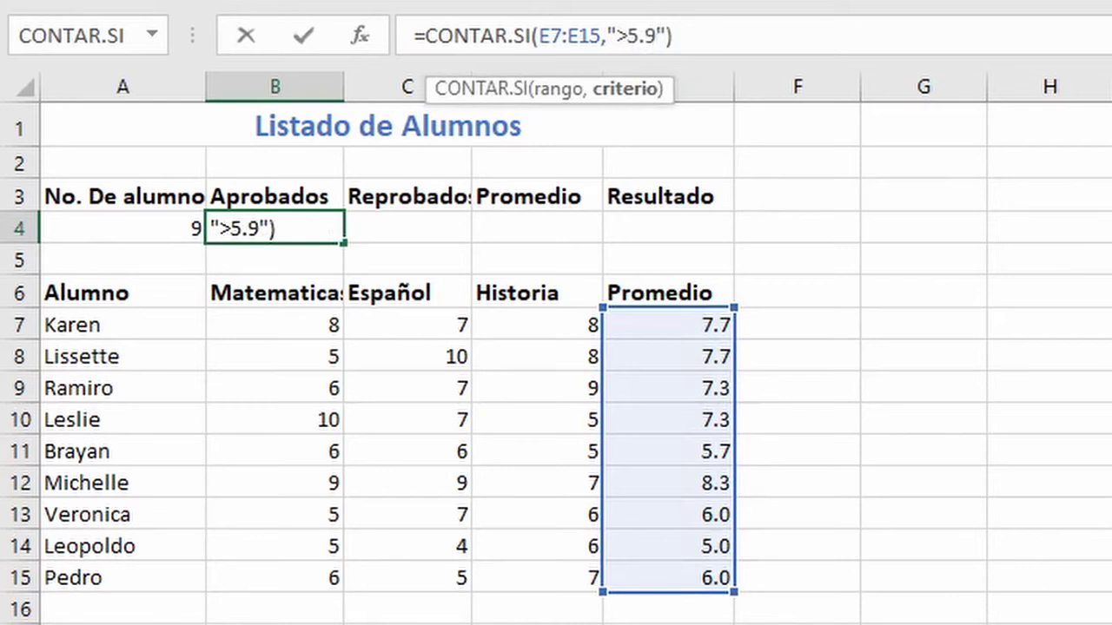
key("Return")
left_click(318, 226)
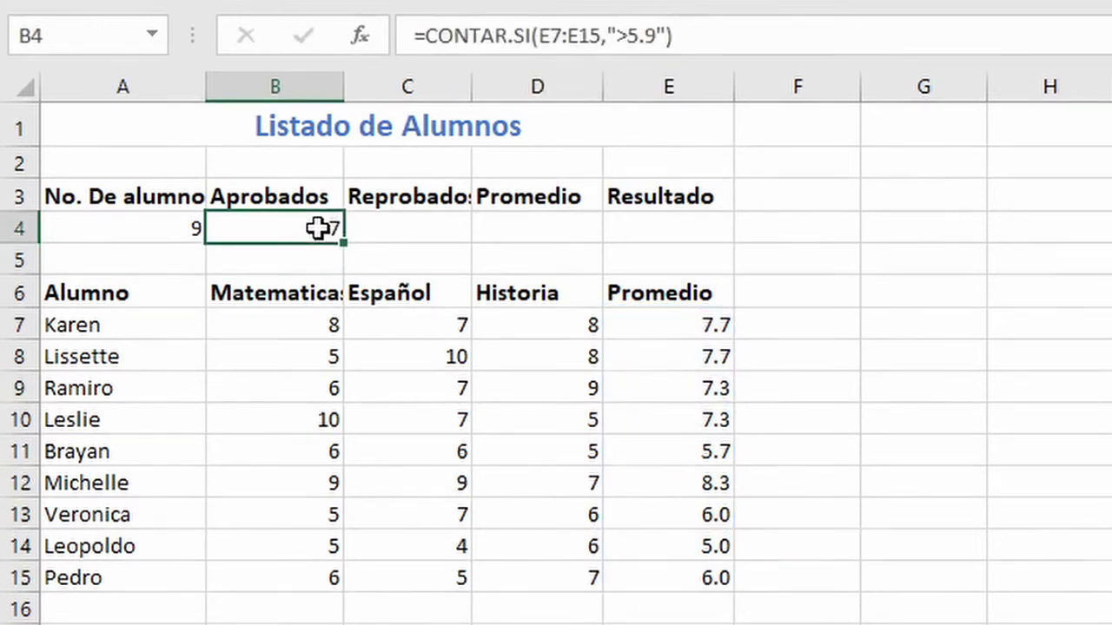
Change the CONTAR.SI criterion in B4 to ">=6" and reselect the cell.
left_click(640, 41)
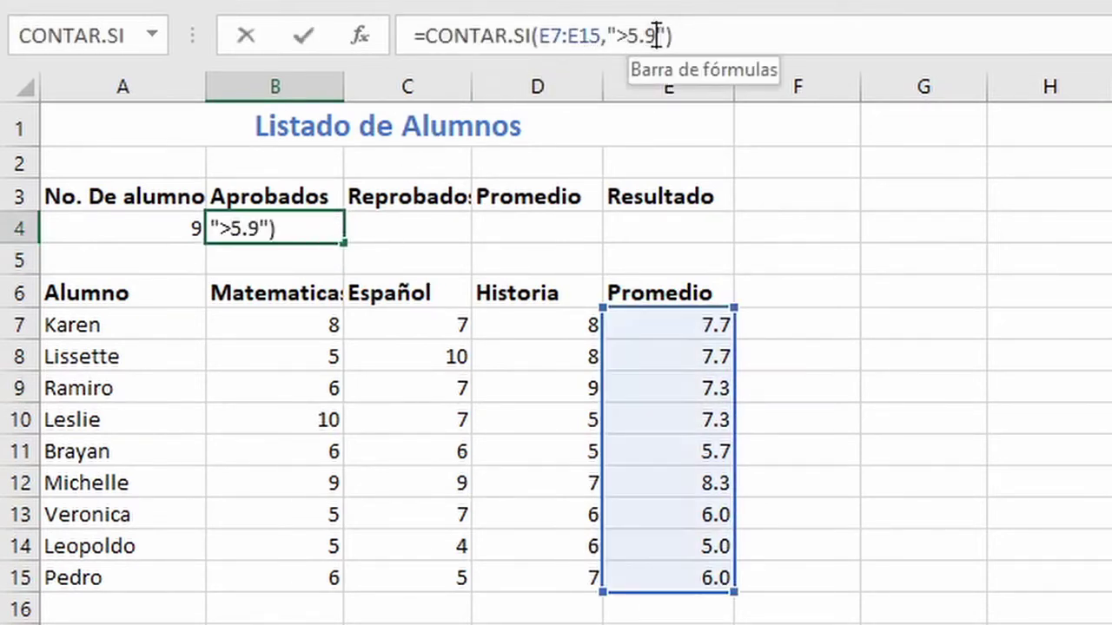
left_click_drag(641, 39, 628, 39)
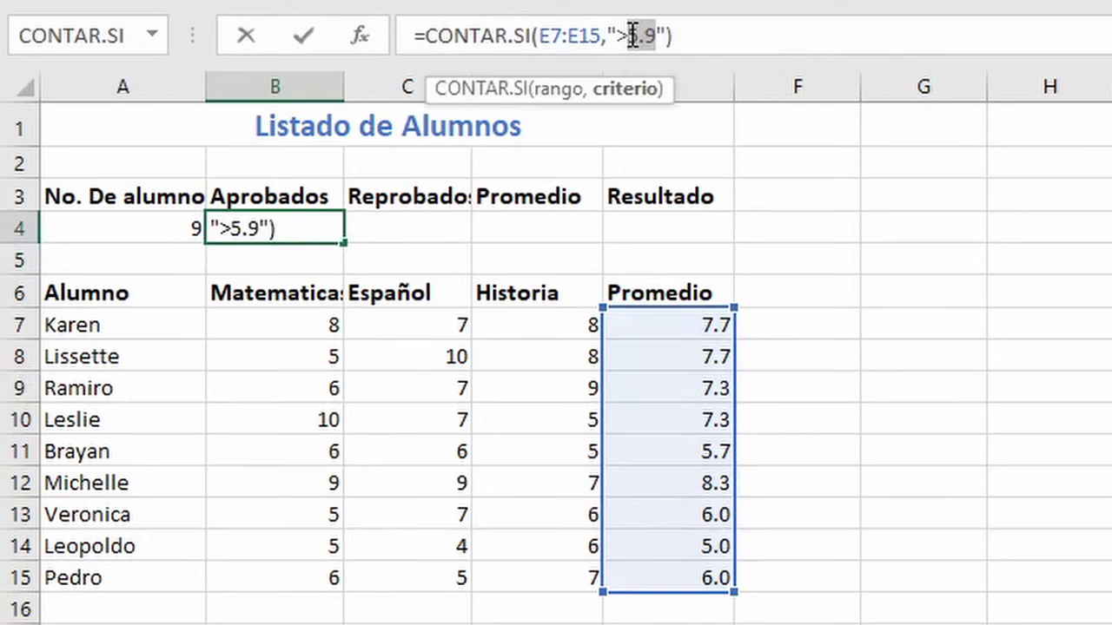
type("=")
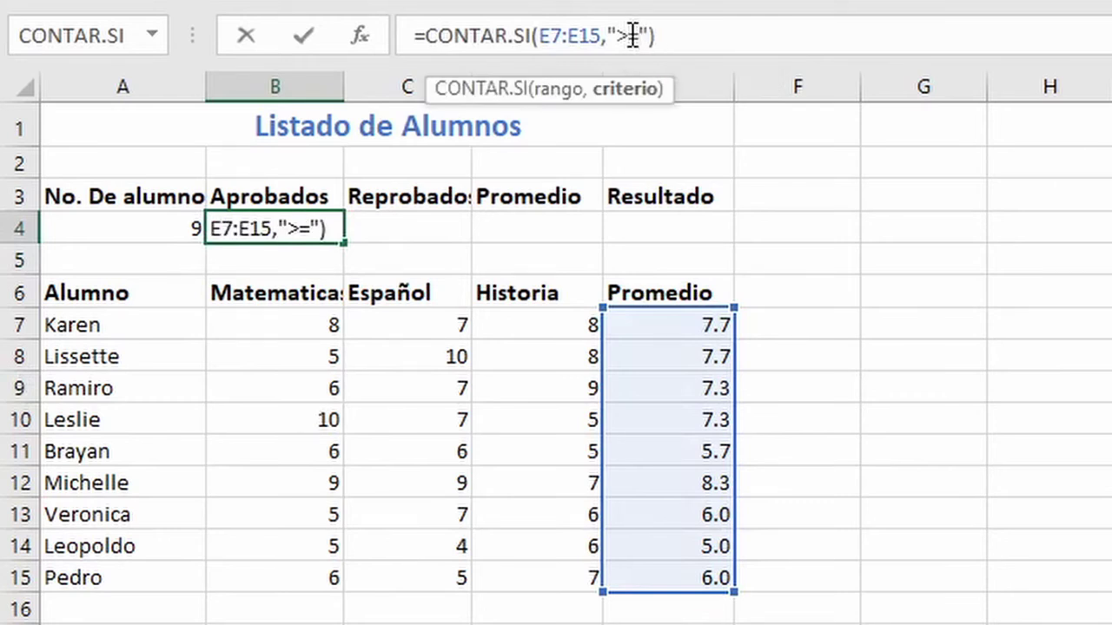
type("6")
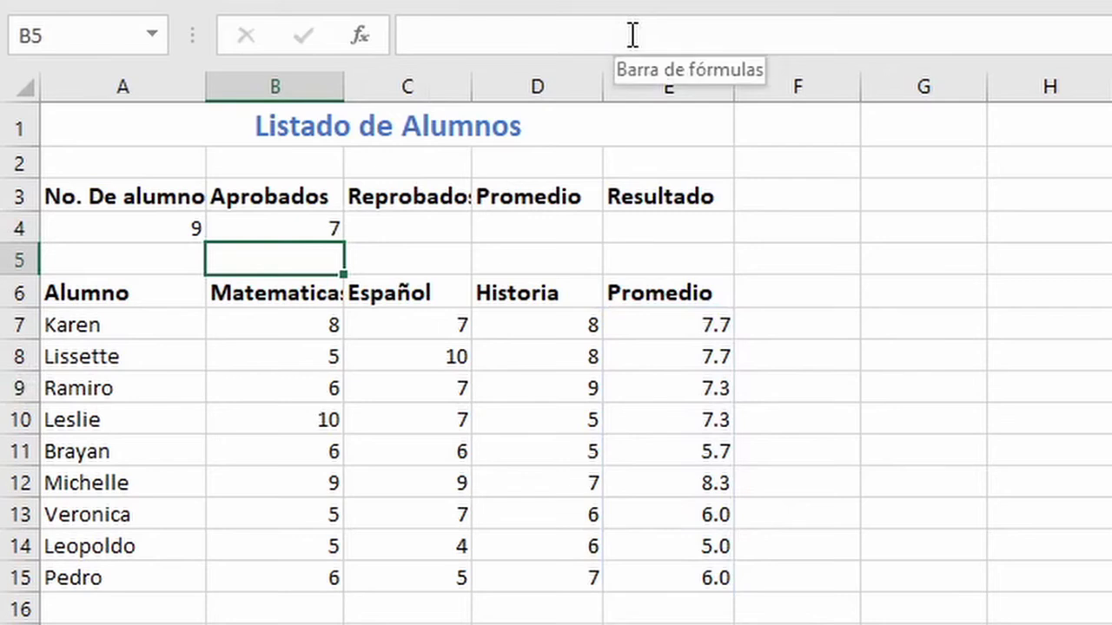
left_click(333, 225)
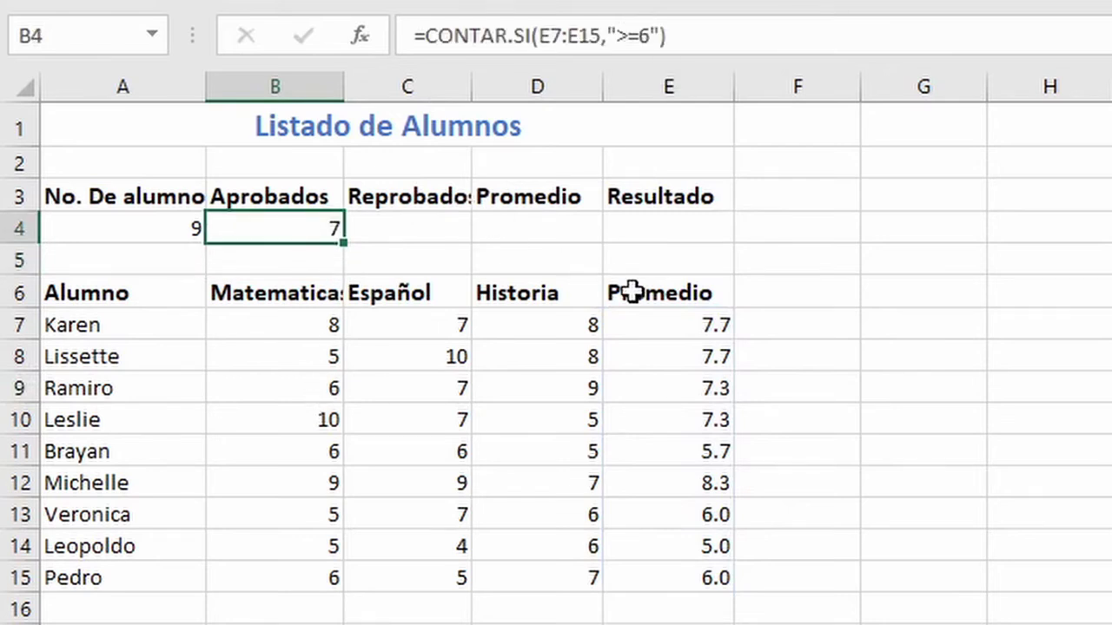
Begin a CONTAR.SI formula in the Reprobados cell C4 with the averages E7:E15 as its range.
left_click(390, 229)
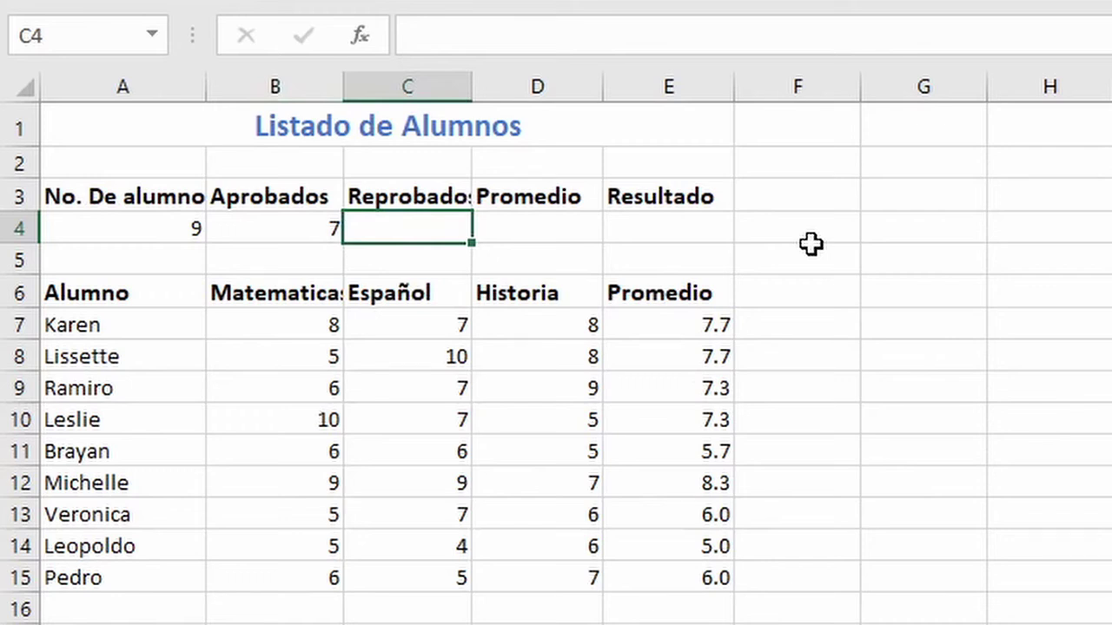
type("=")
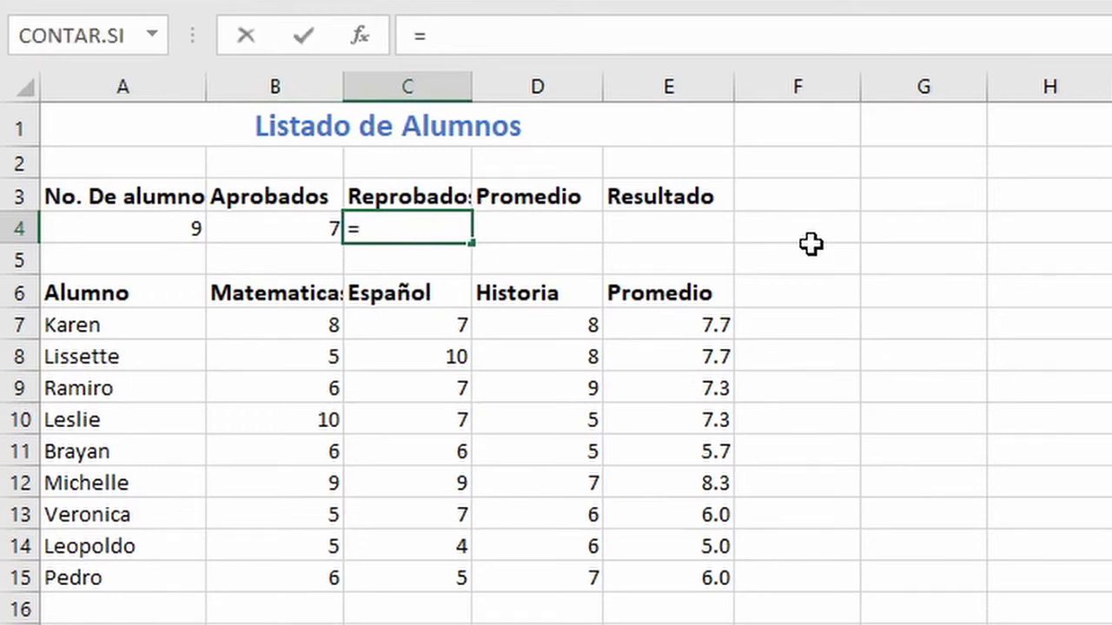
type("conta")
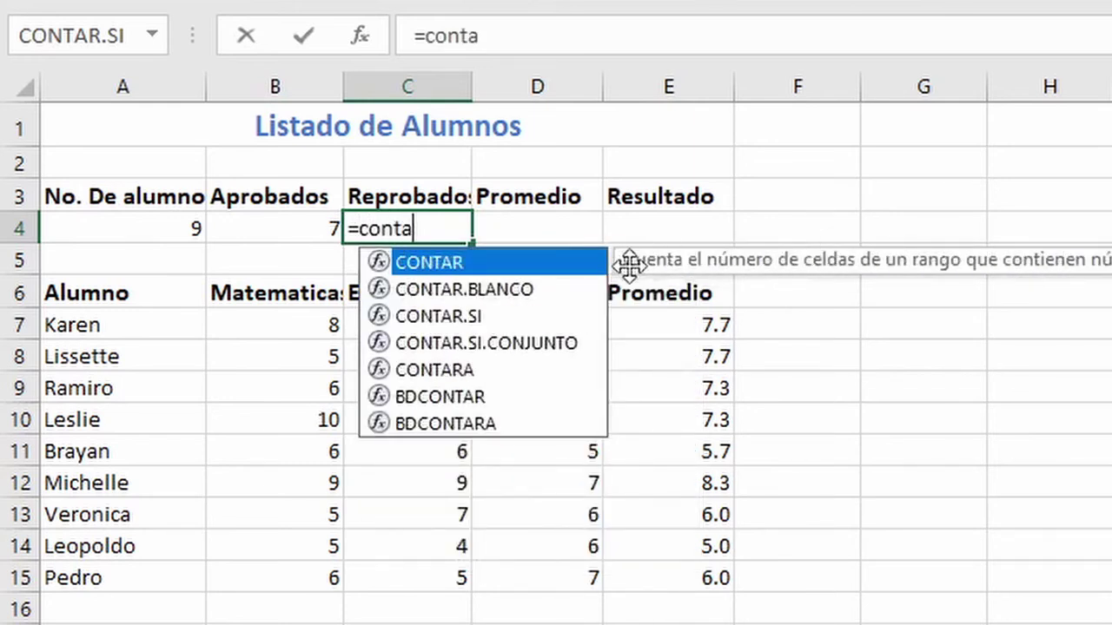
double_click(496, 317)
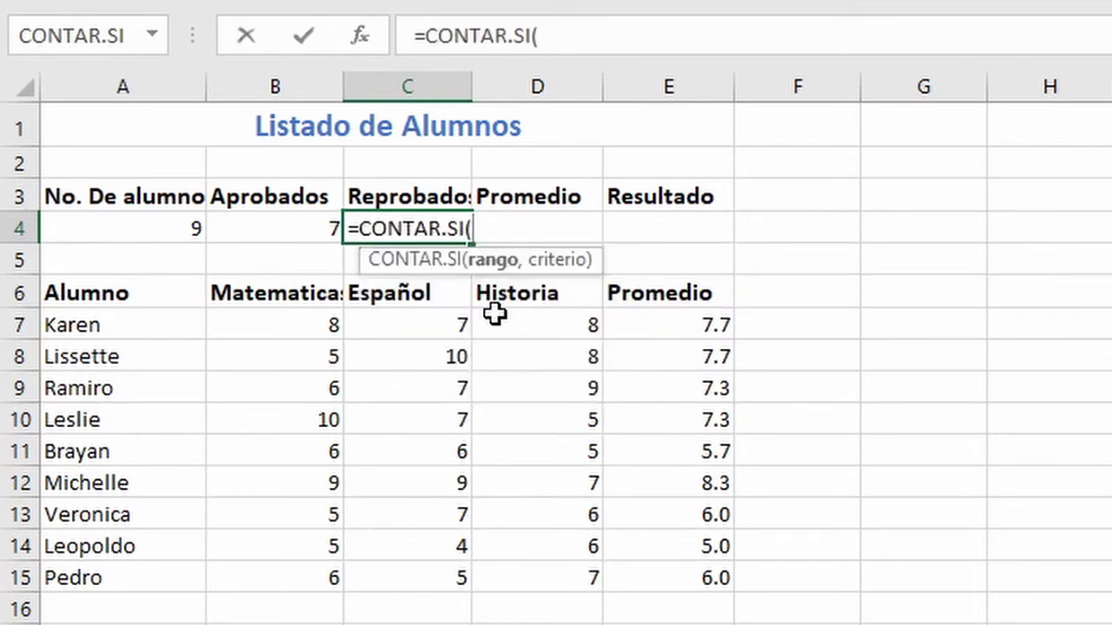
left_click_drag(665, 327, 673, 578)
type(",")
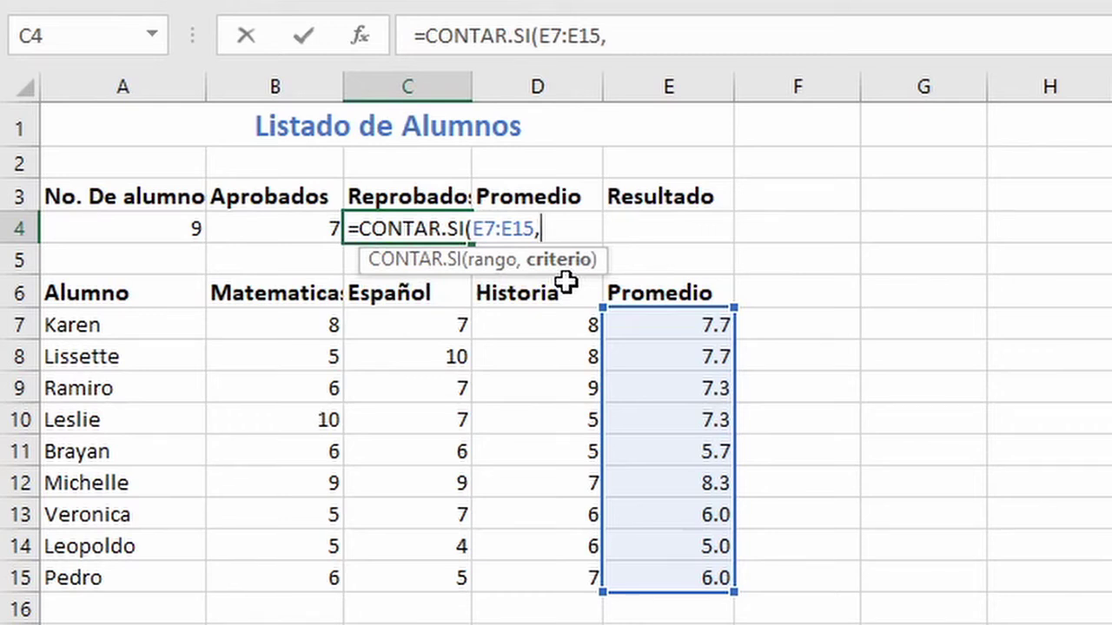
Try to complete the C4 formula with the unquoted criterion <6.
type("<6")
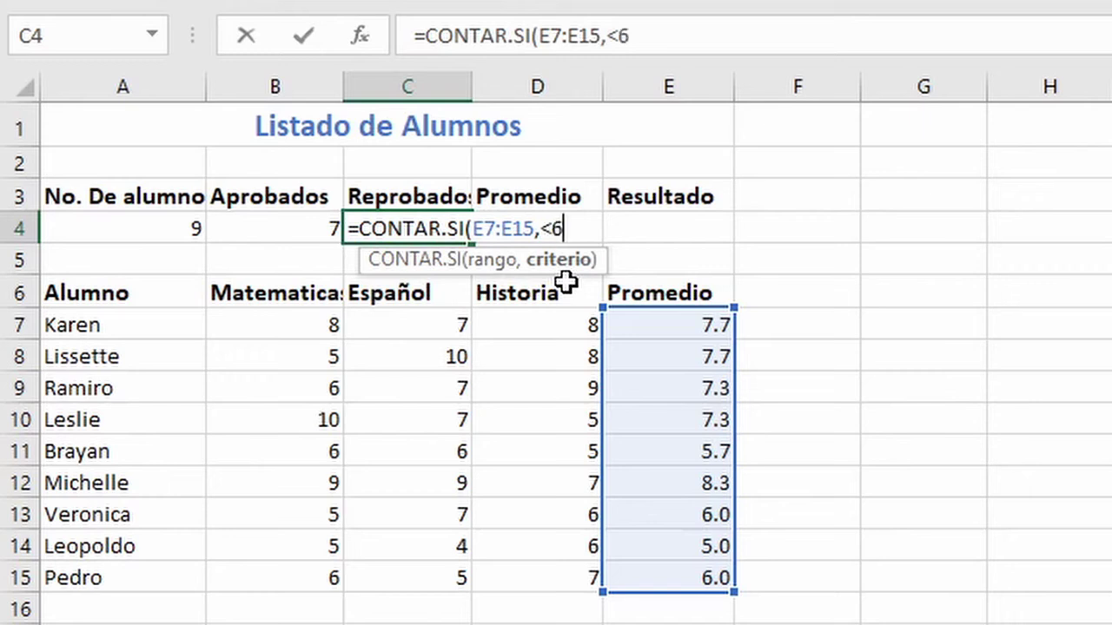
type(")")
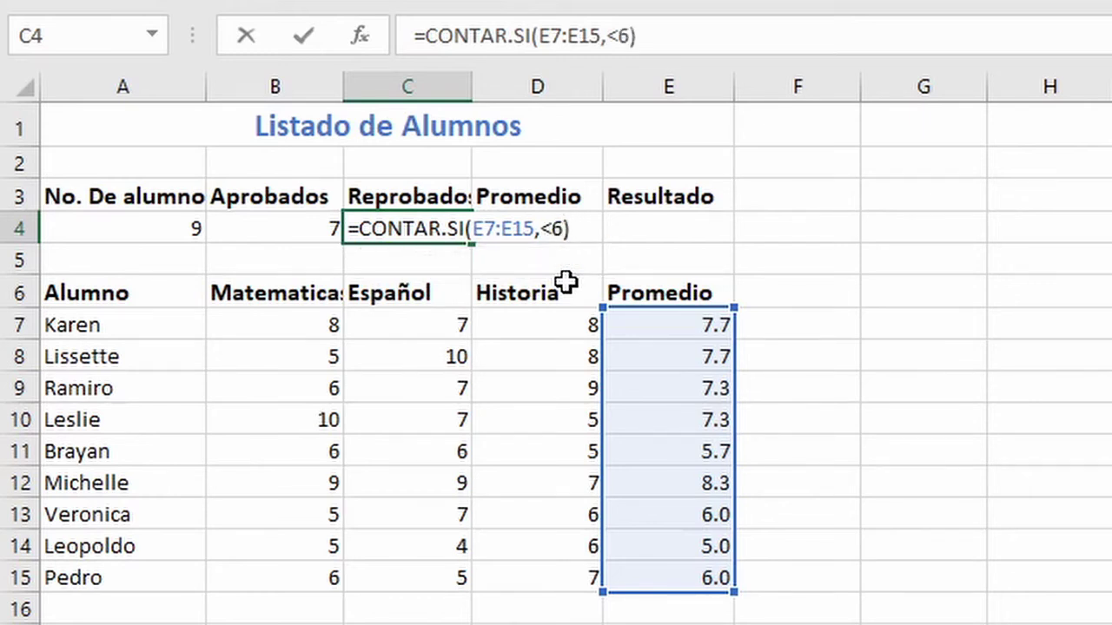
key("Return")
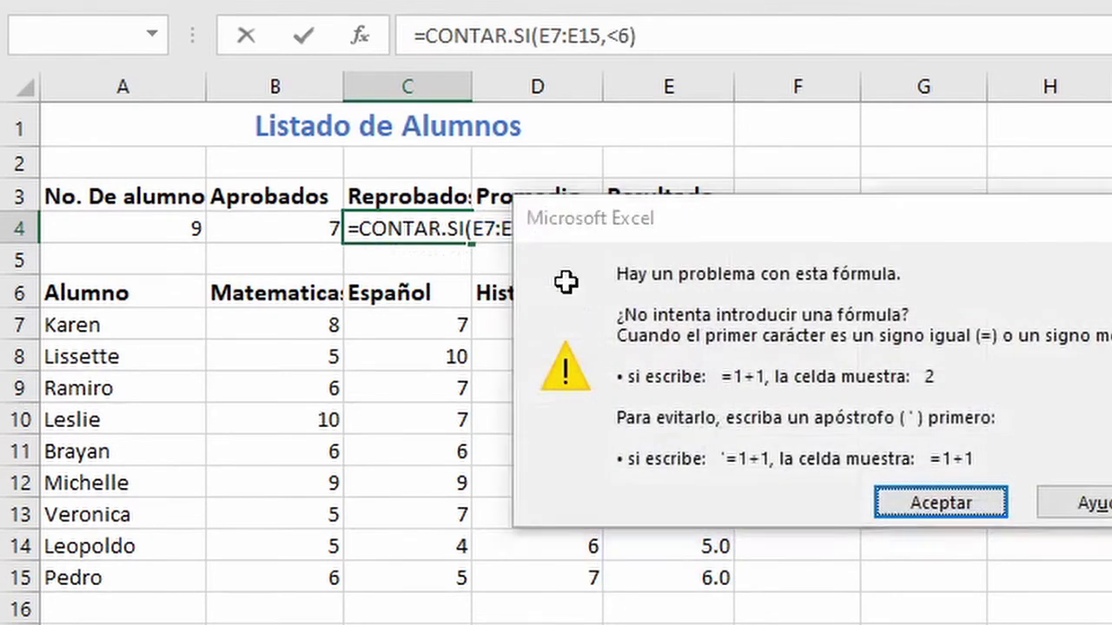
key("Return")
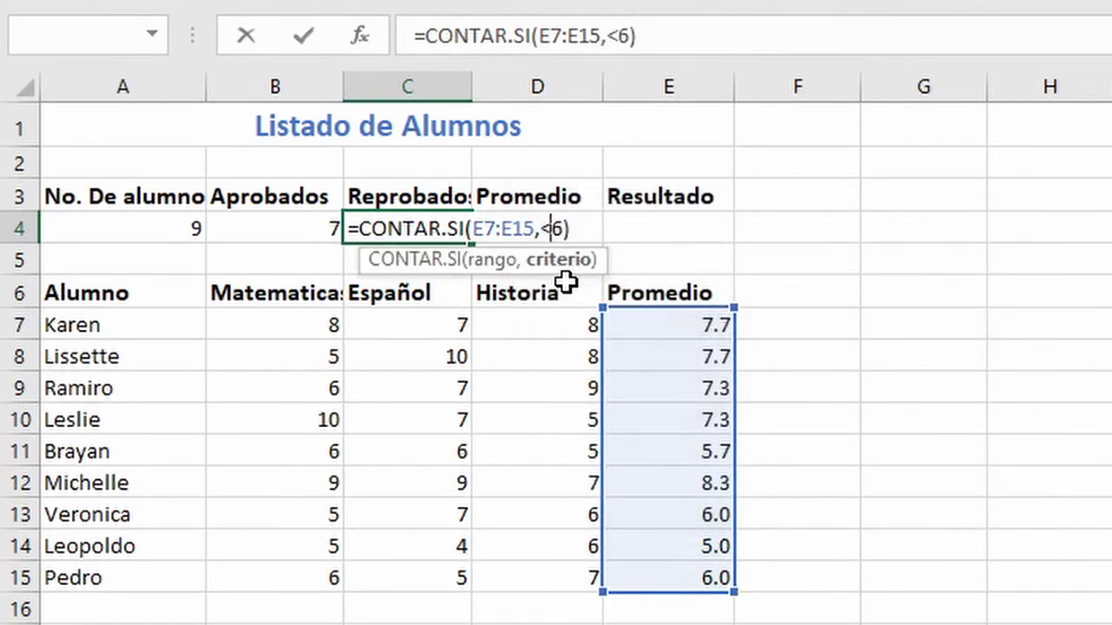
Enclose the <6 criterion of the C4 formula in quotation marks, enter the formula and reselect C4.
type("\"")
key("Right")
key("Right")
type("\"")
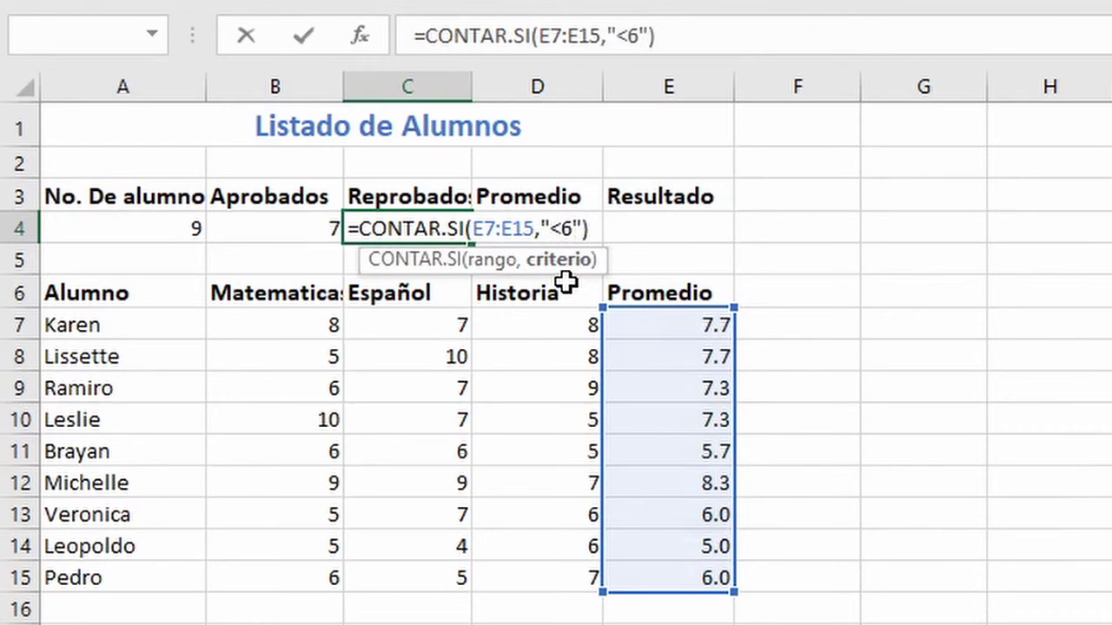
key("Return")
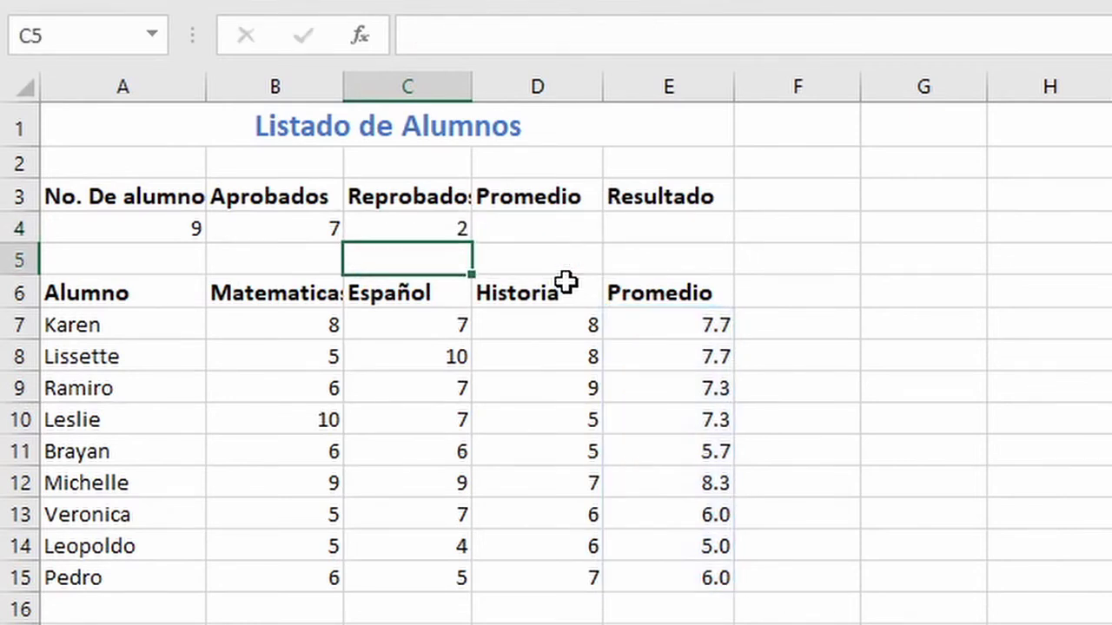
key("Up")
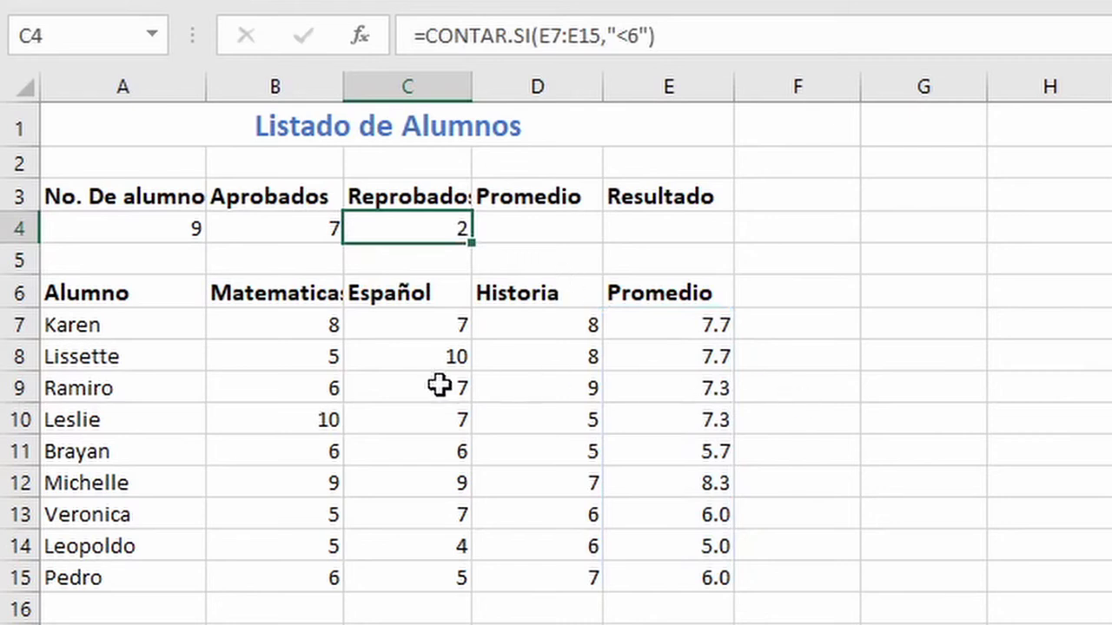
Change the row 8 grades to 5 for Español in C8 and 6 for Historia in D8.
left_click(404, 350)
type("5")
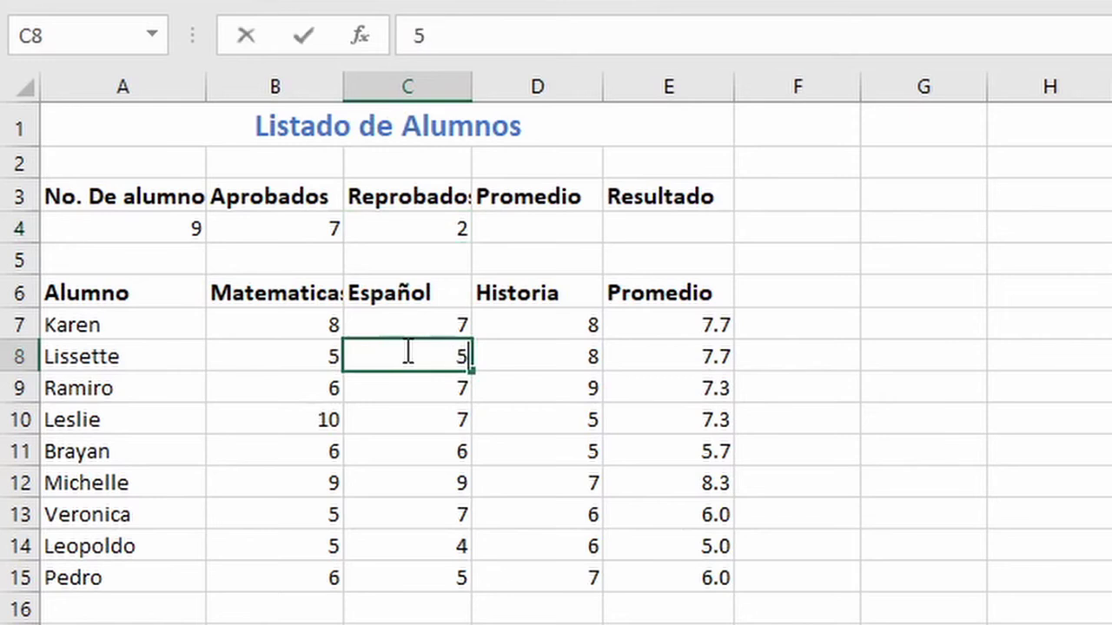
key("Return")
key("Up")
key("Right")
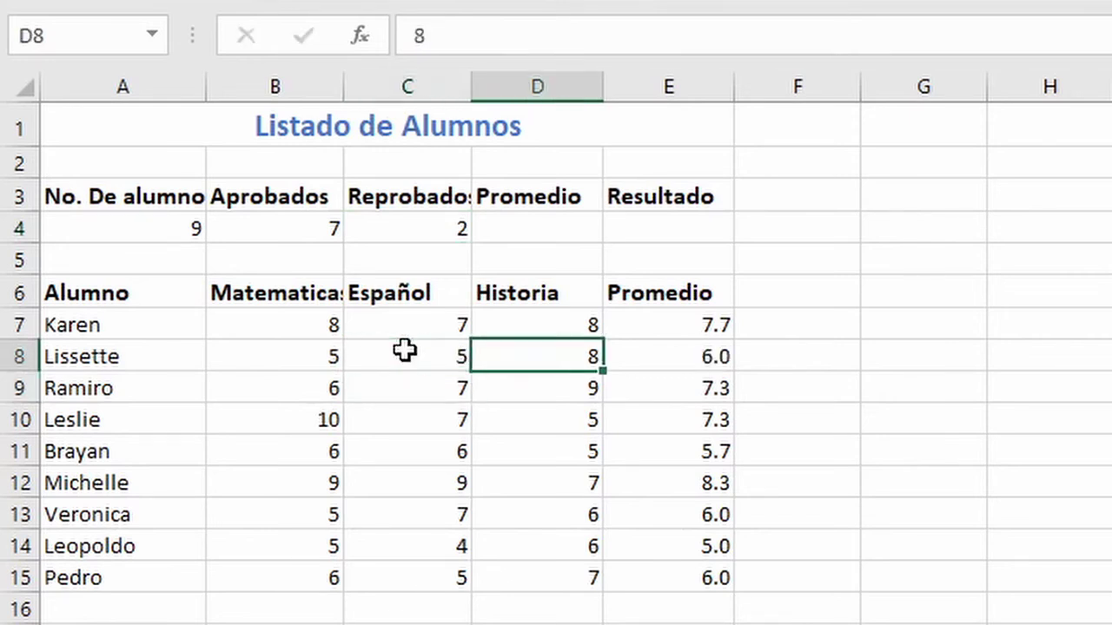
type("6")
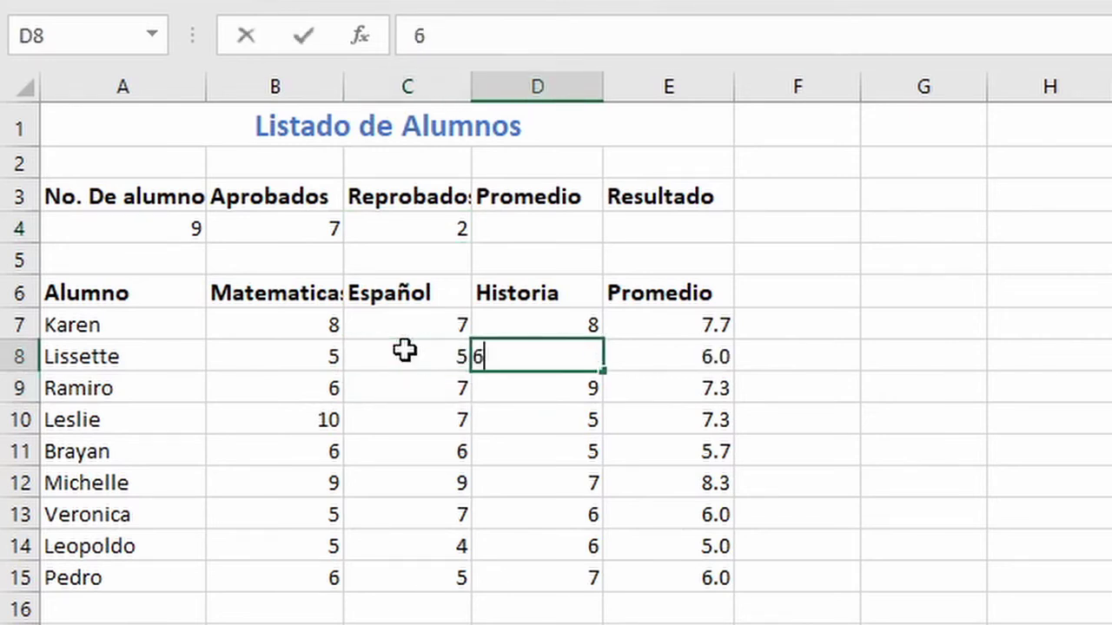
key("Return")
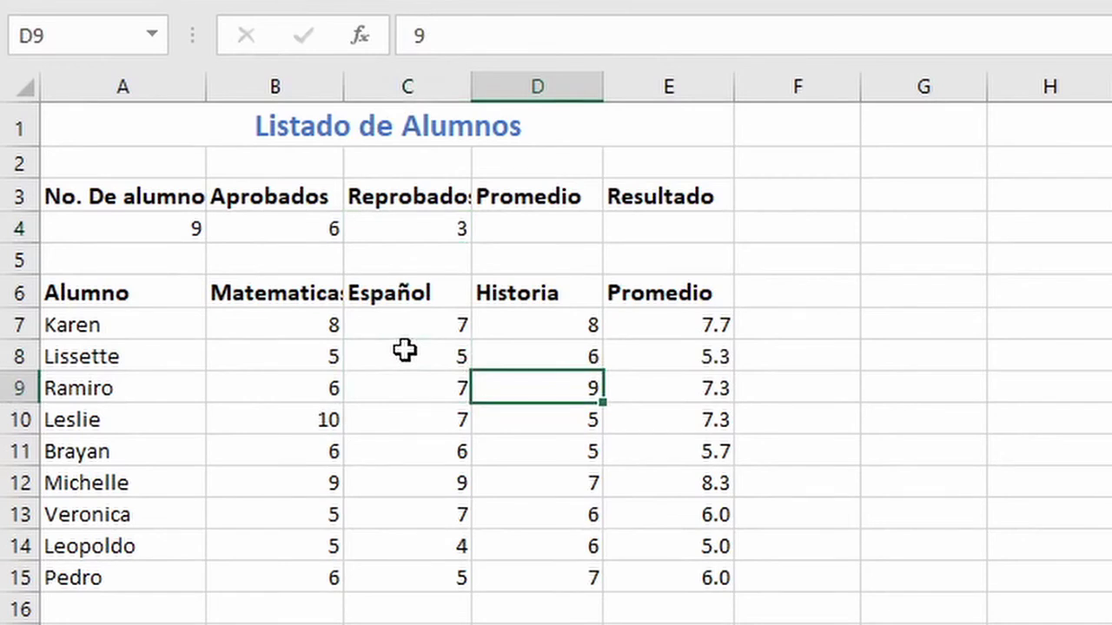
Review the row 8 average, the Reprobados and Aprobados formulas, and the Promedio and Resultado cells D4 and E4.
left_click(713, 363)
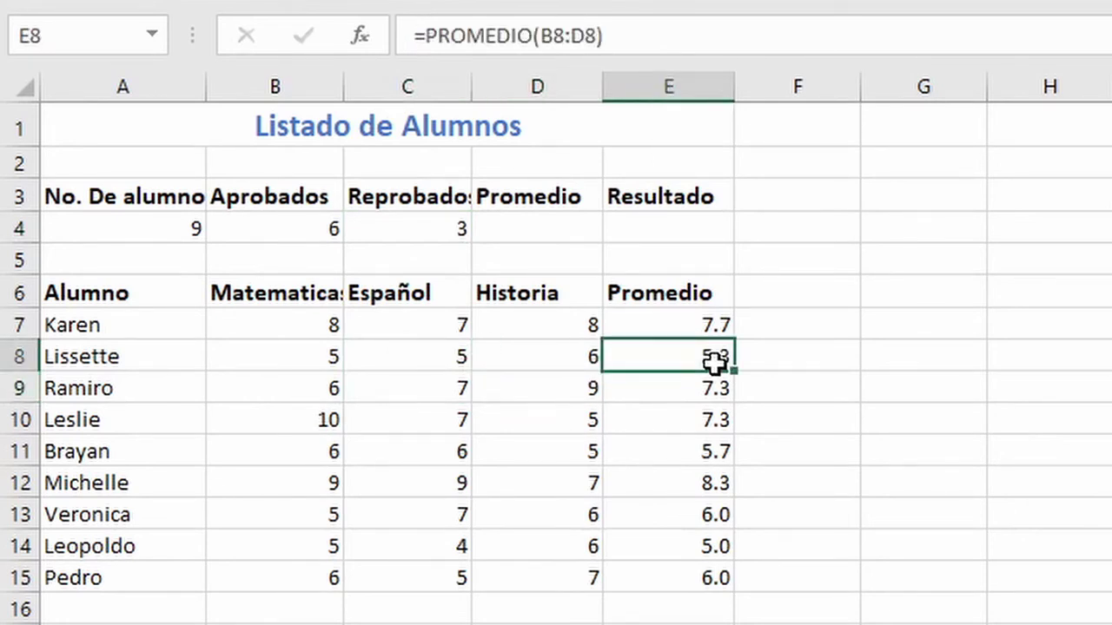
left_click(444, 234)
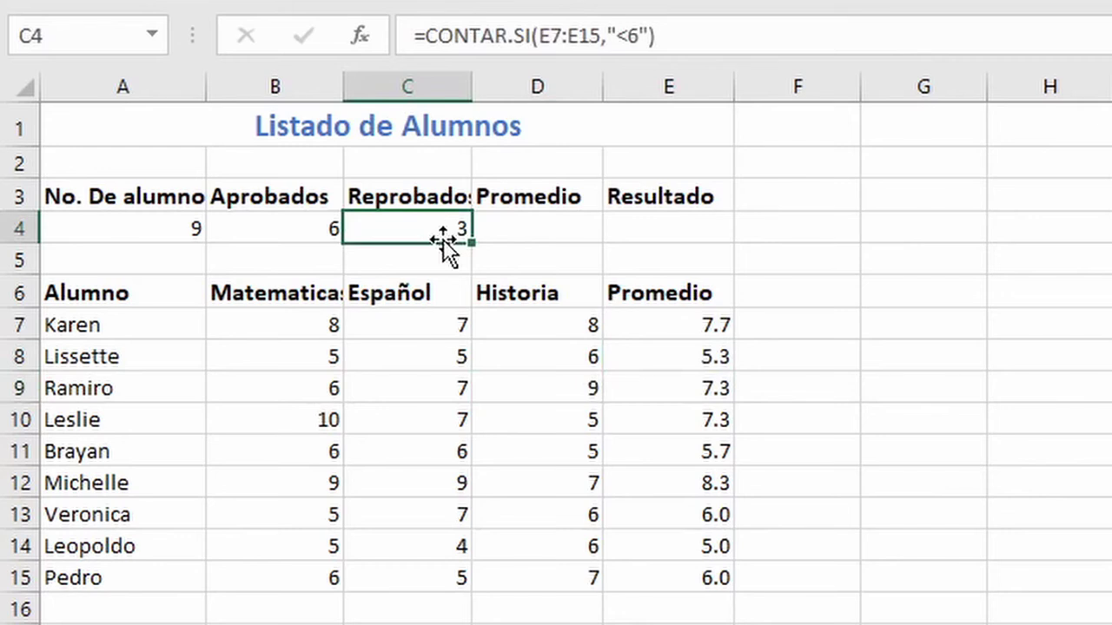
left_click(286, 230)
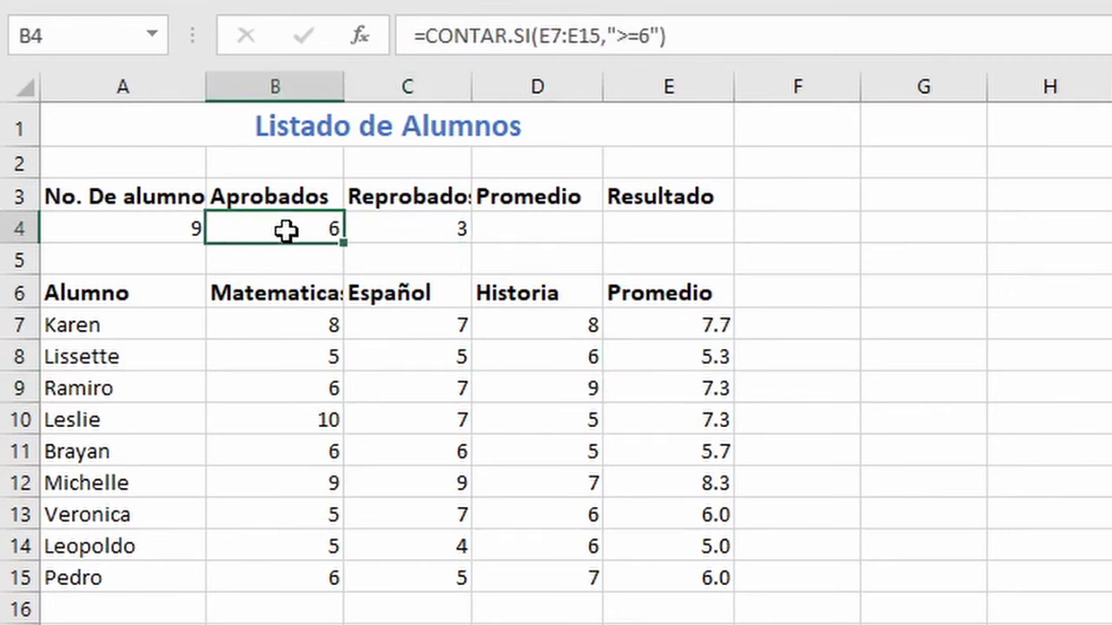
left_click(549, 228)
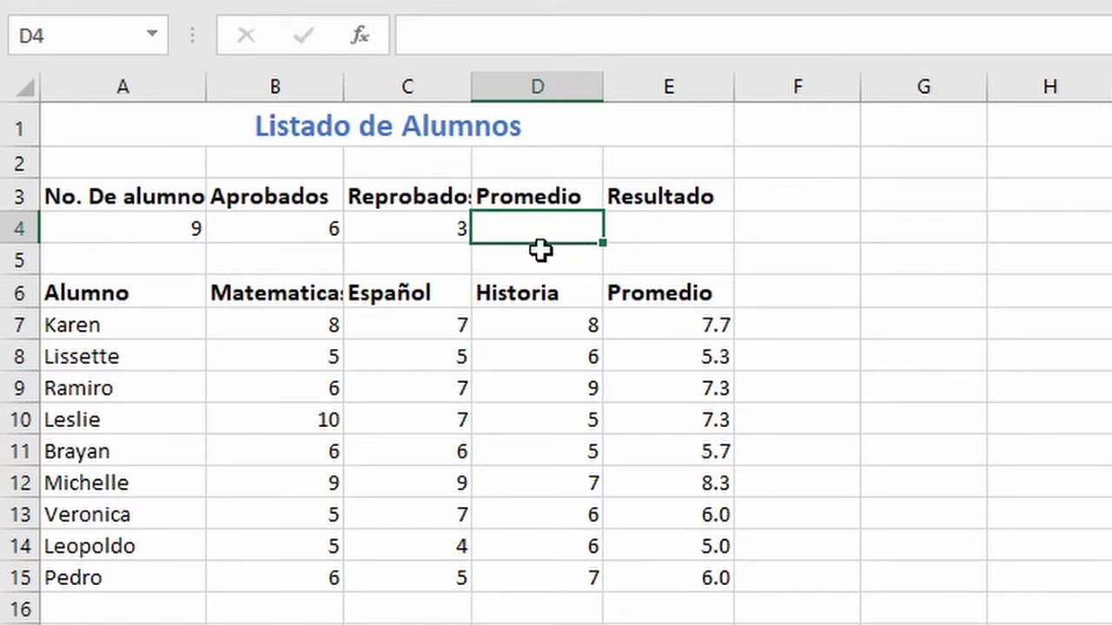
left_click(686, 224)
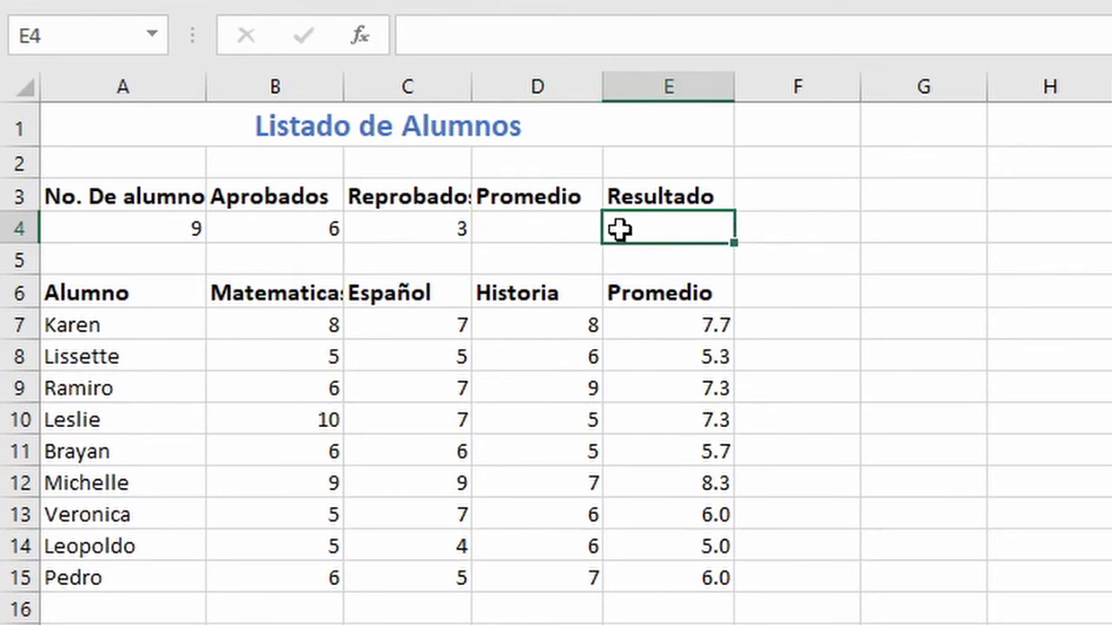
left_click(532, 228)
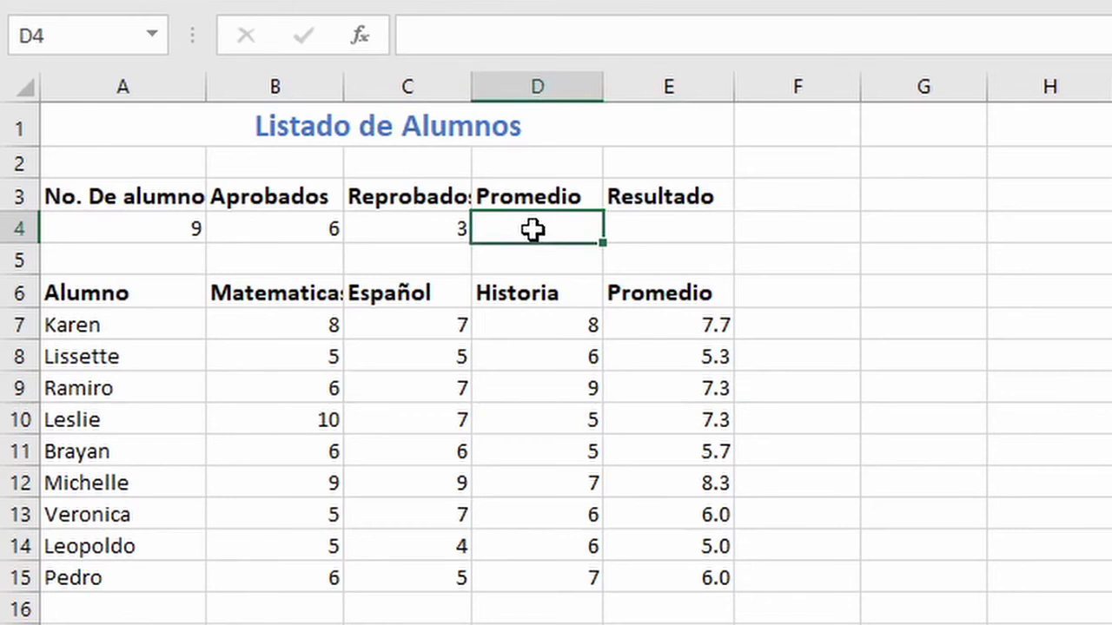
left_click(656, 229)
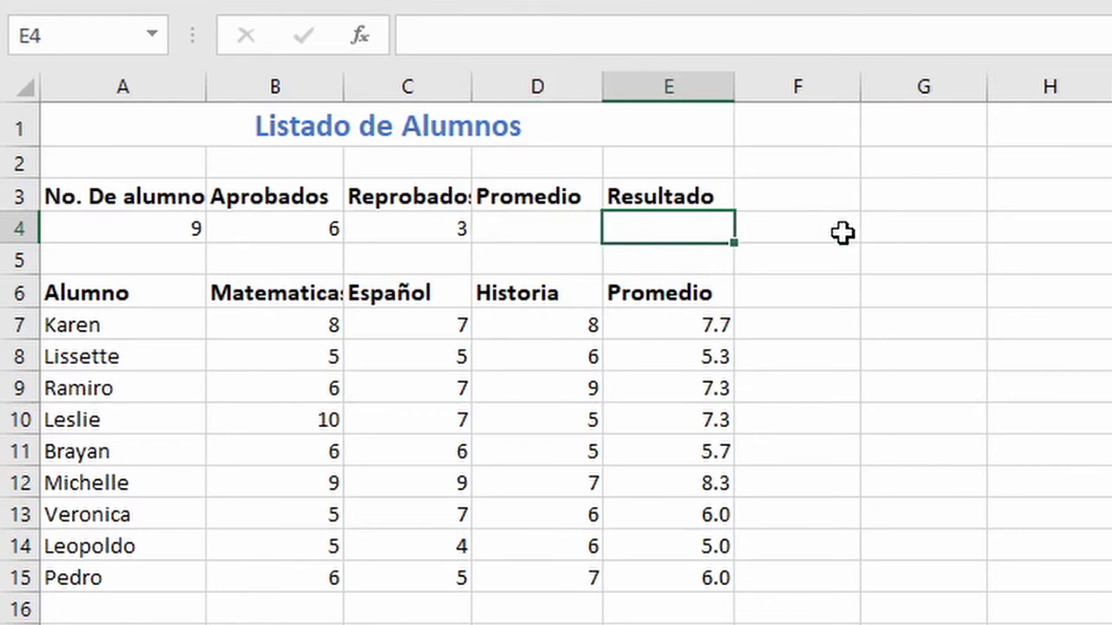
left_click(551, 227)
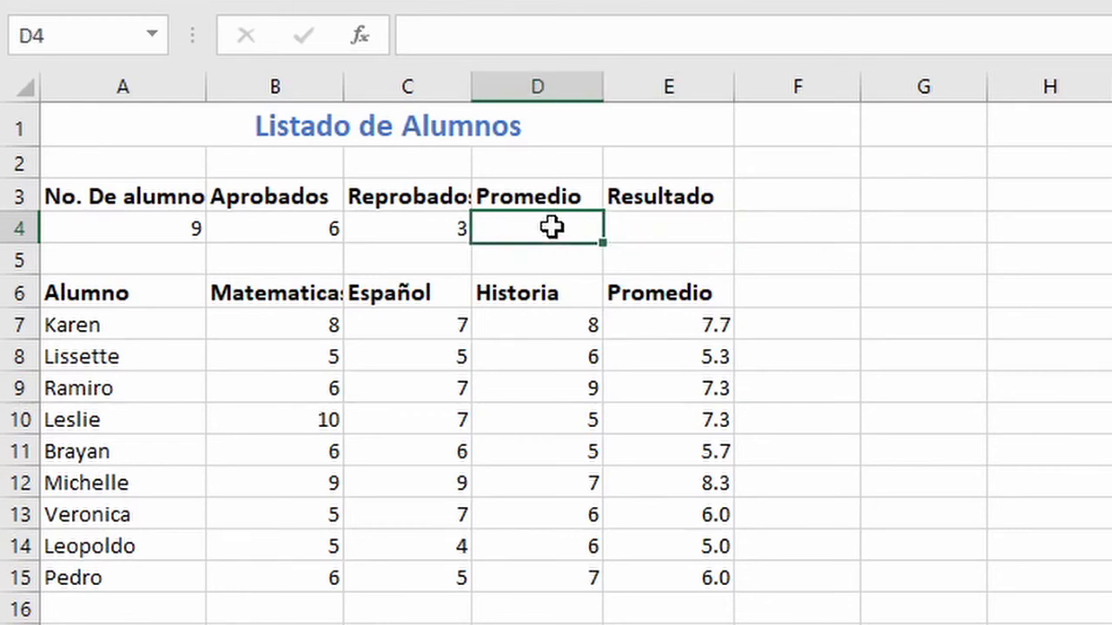
Insert the SI function in the Resultado cell E4.
left_click(646, 223)
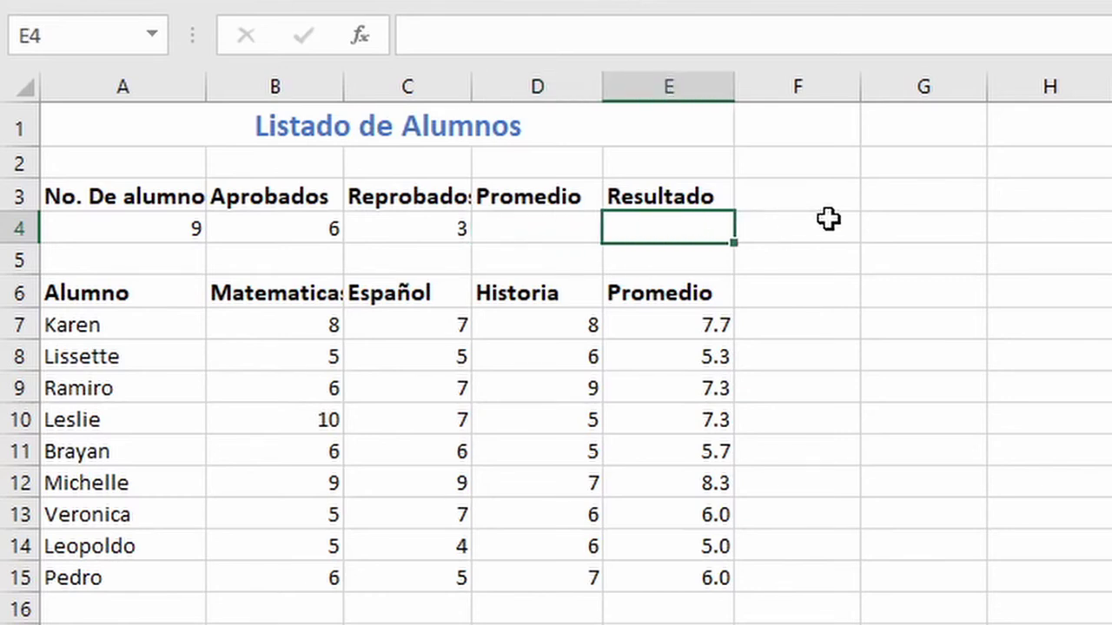
left_click(368, 37)
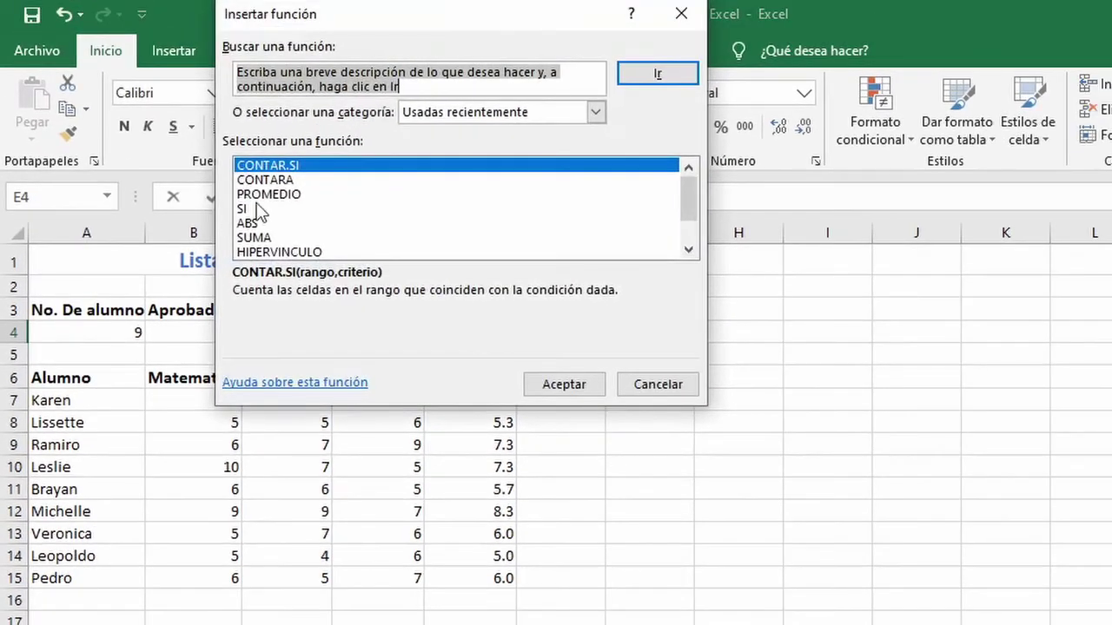
left_click(351, 54)
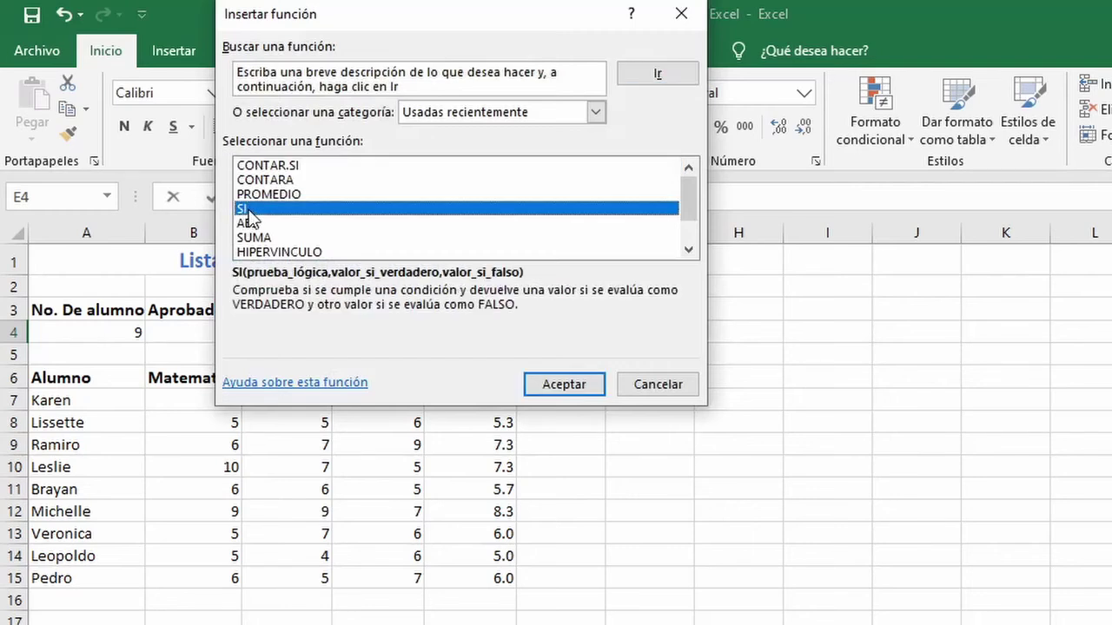
left_click(566, 390)
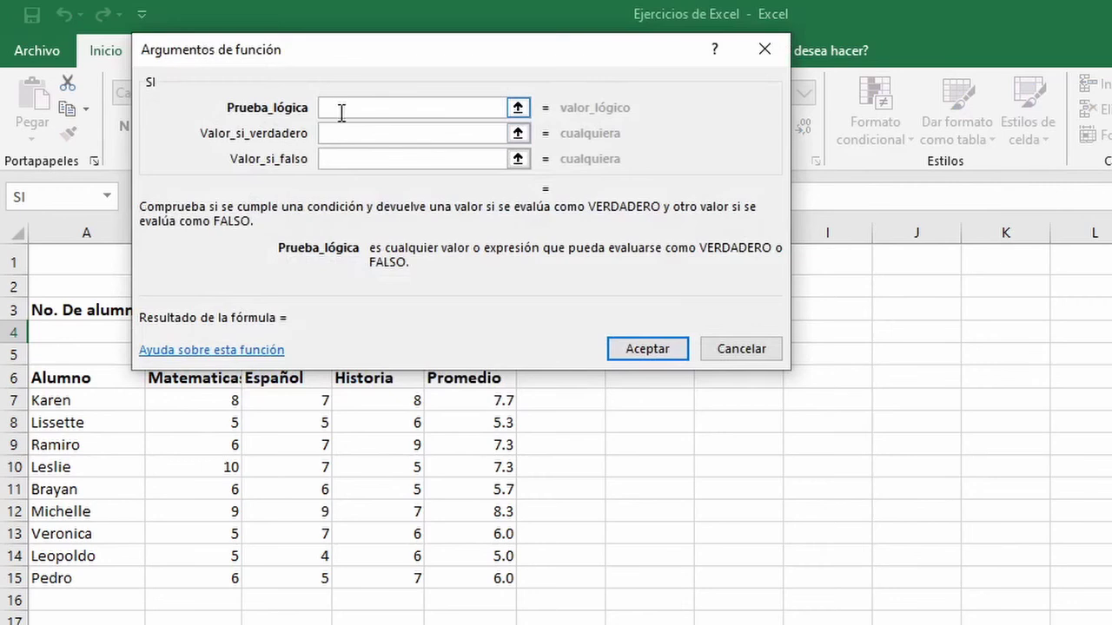
Set the logical test of the E4 SI function to D4>=6.
left_click_drag(432, 55, 424, 22)
left_click(510, 76)
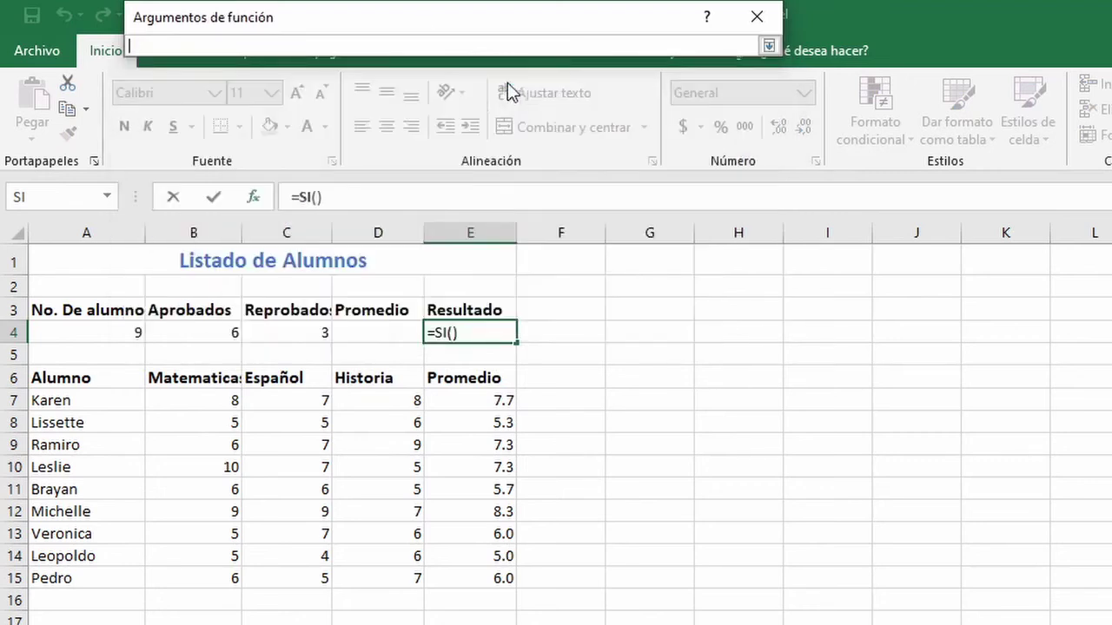
left_click(377, 333)
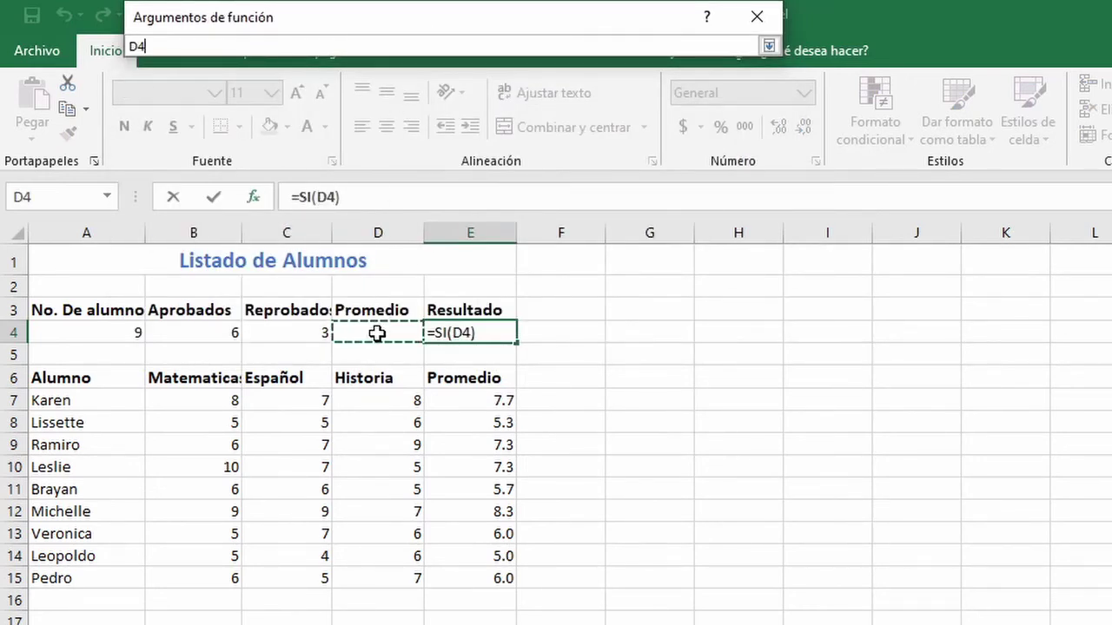
type(">")
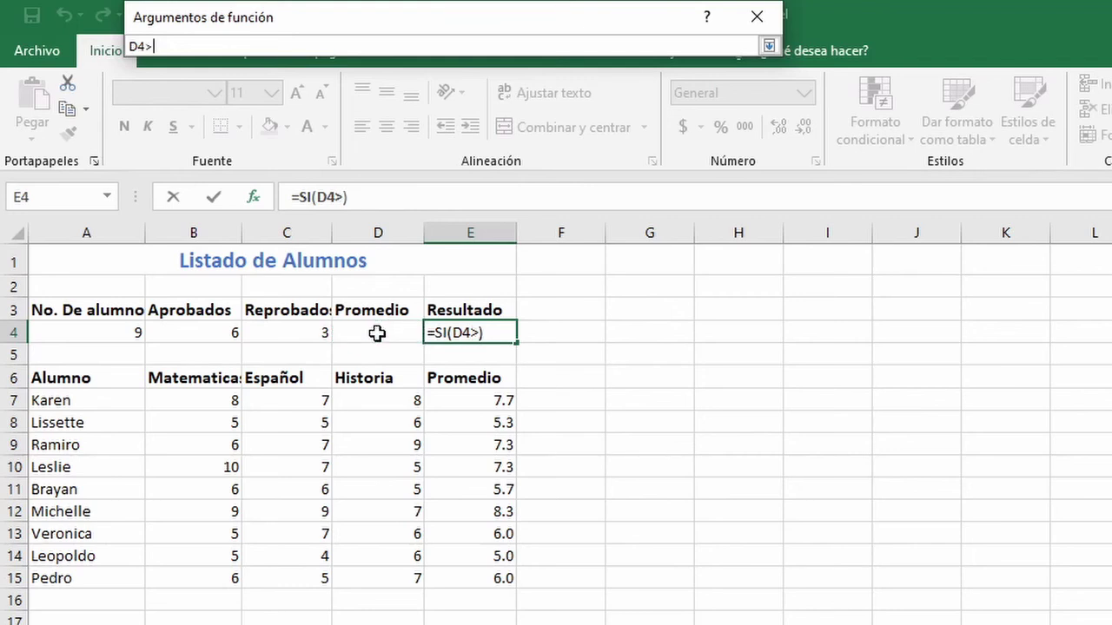
type("=6")
key("Return")
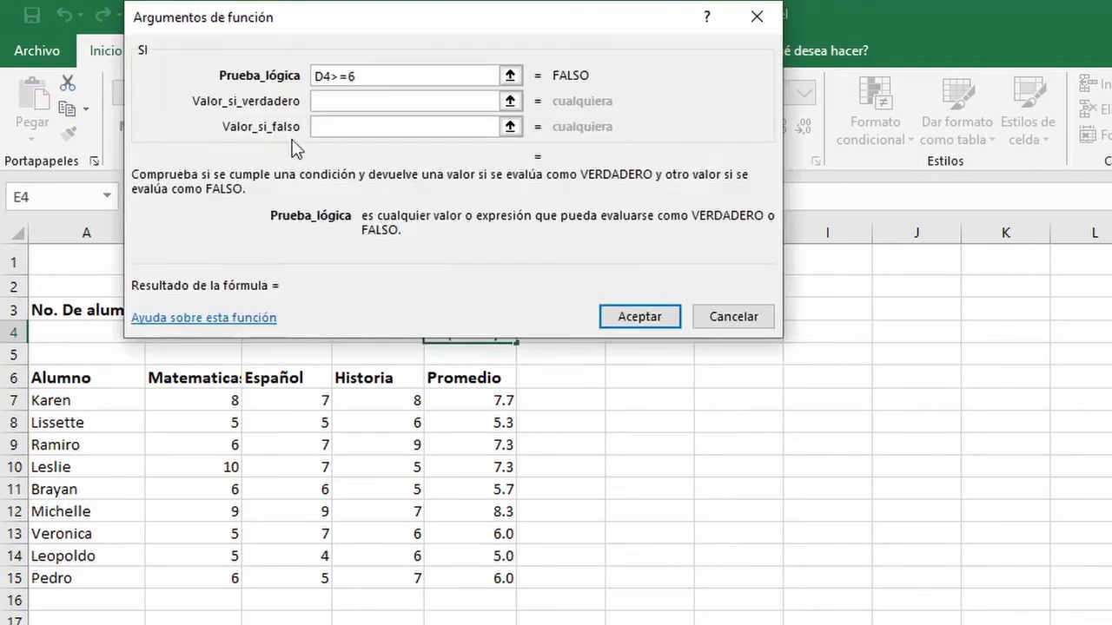
Set the SI function to return Aprobado when true and Reprobado when false, and accept the formula.
left_click(364, 102)
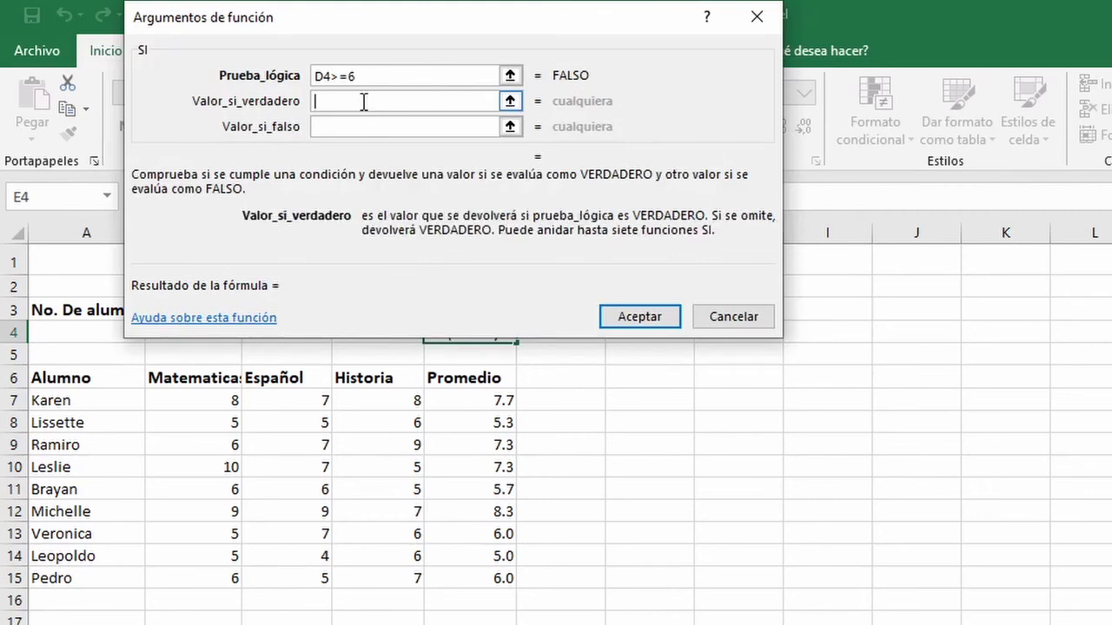
type("Aprobado")
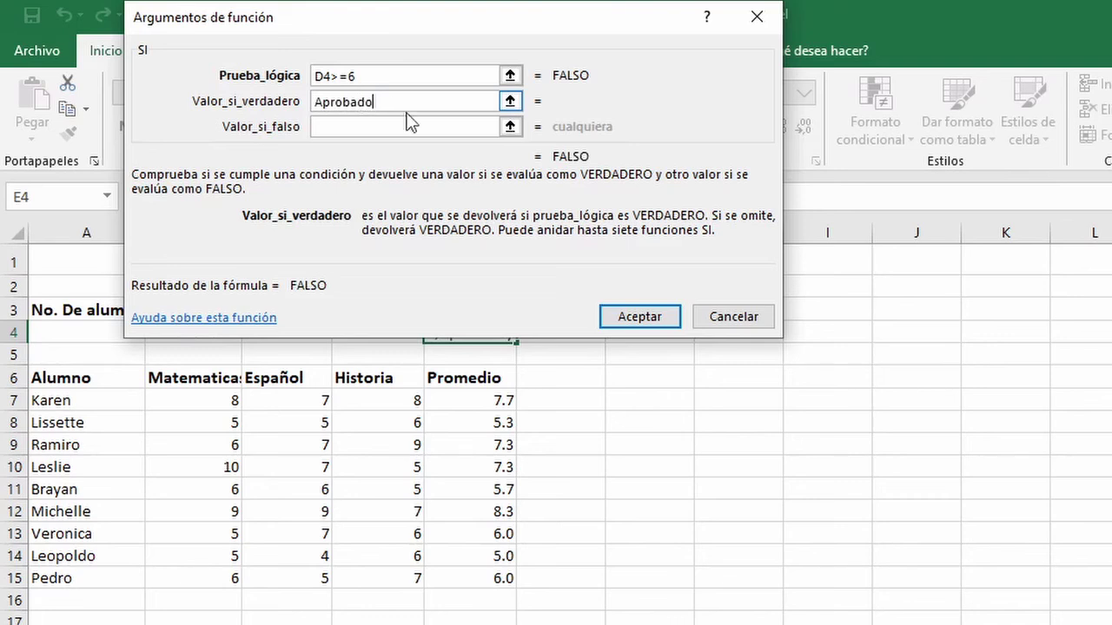
left_click(433, 127)
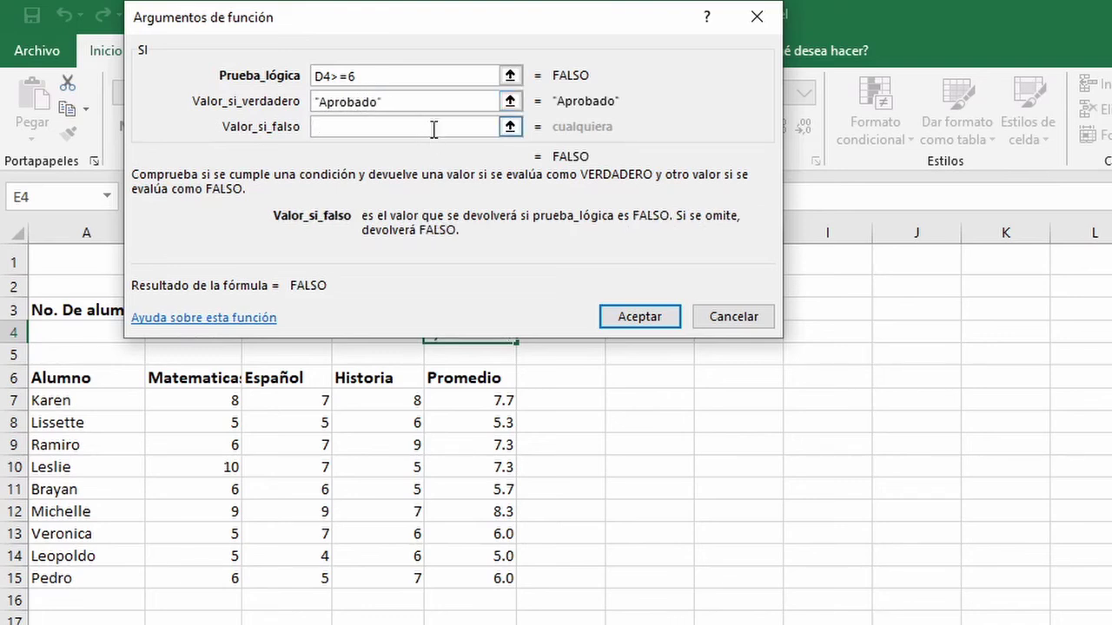
type("Reproba")
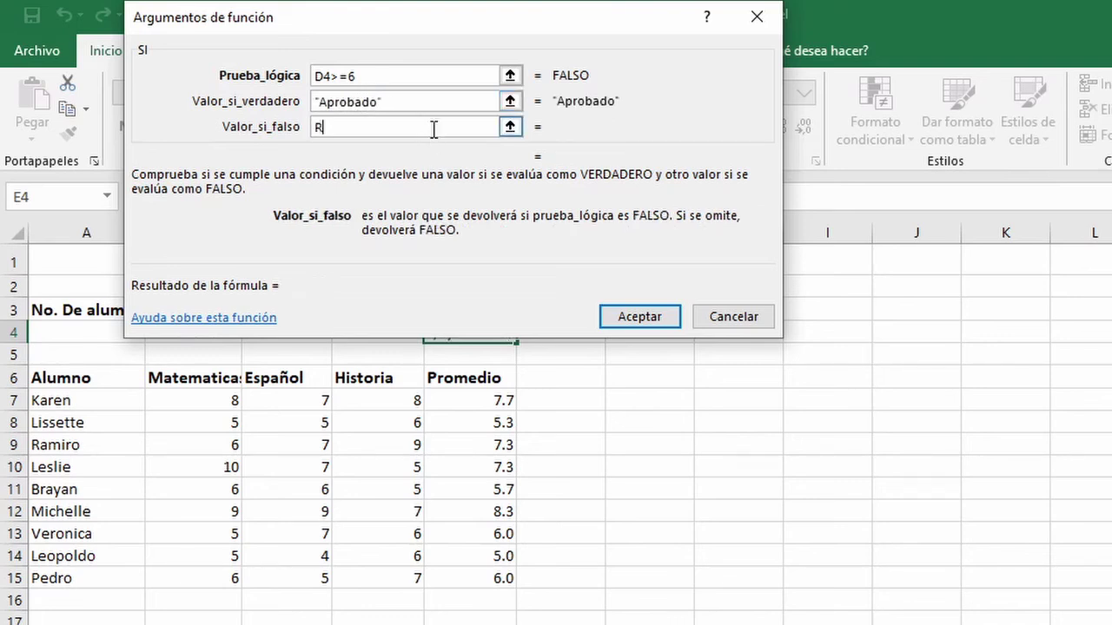
type("do")
left_click(637, 313)
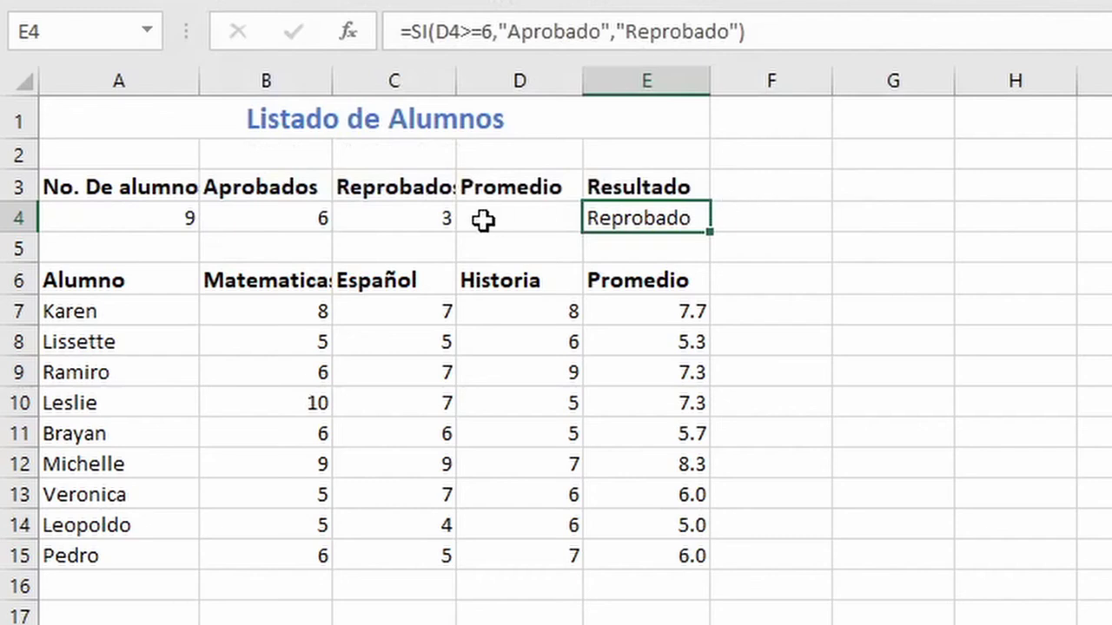
Test the Resultado formula by entering 7, 3 and 10 in turn in D4, and clear the cell.
left_click(487, 221)
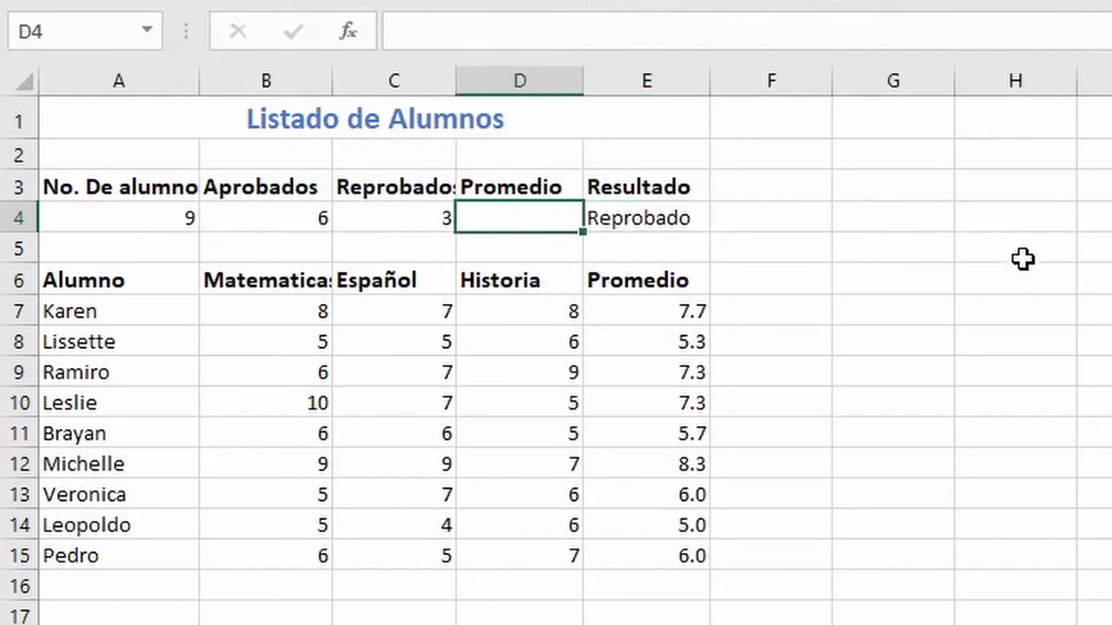
type("7")
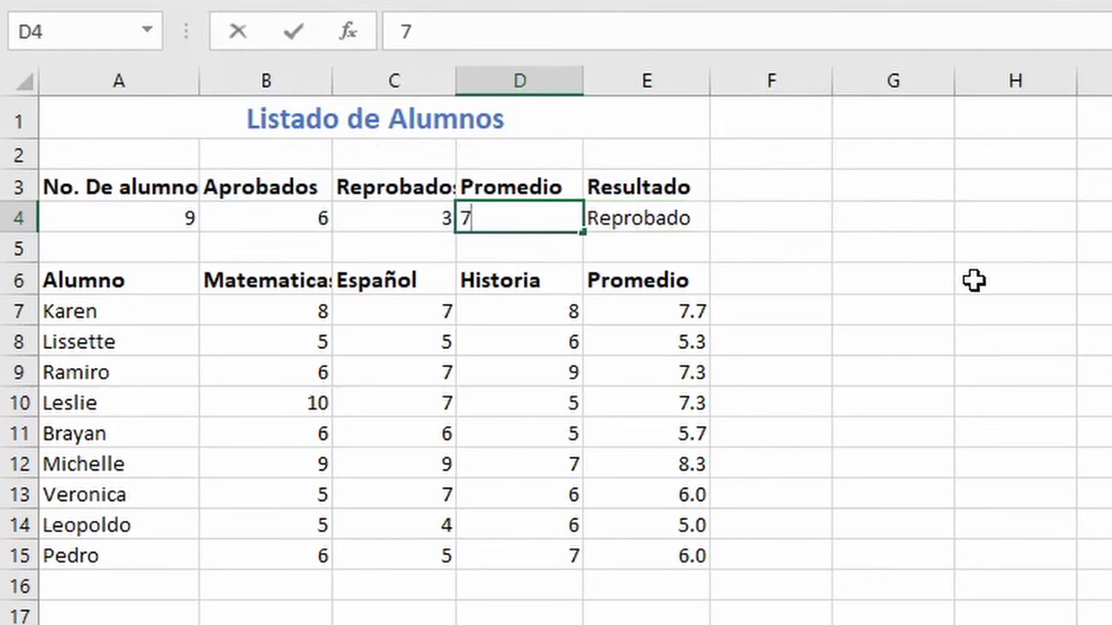
key("Return")
key("Up")
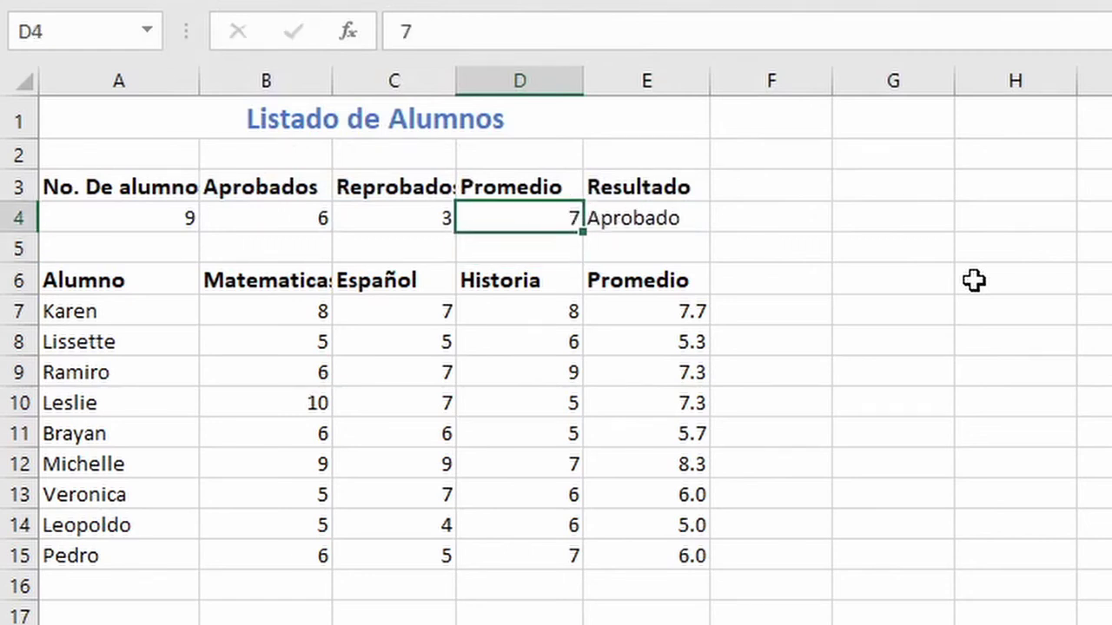
type("3")
key("Return")
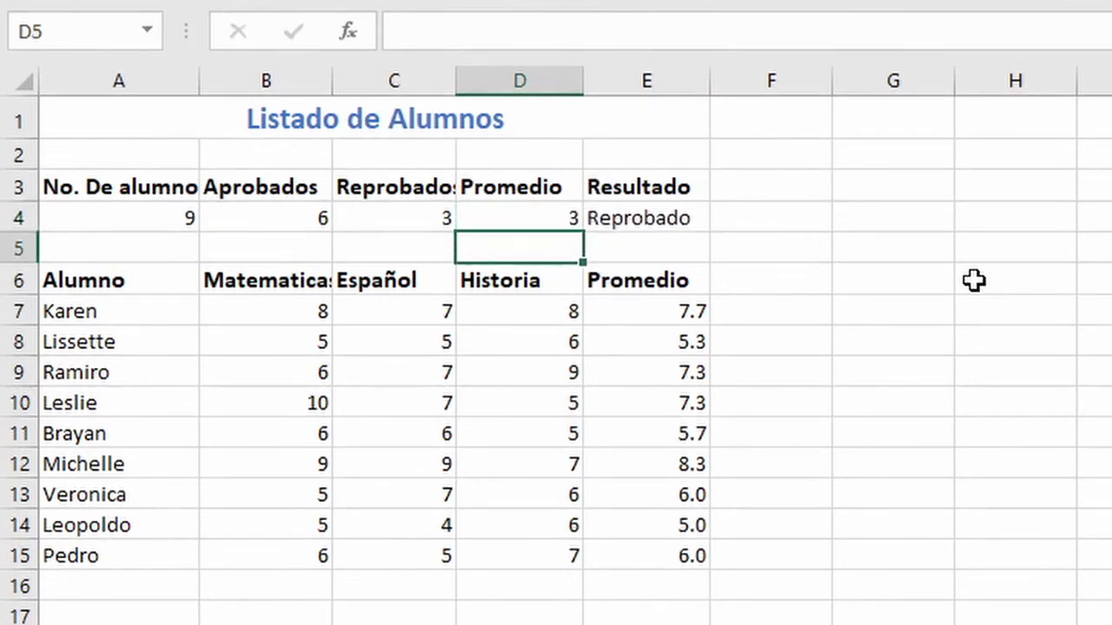
key("Up")
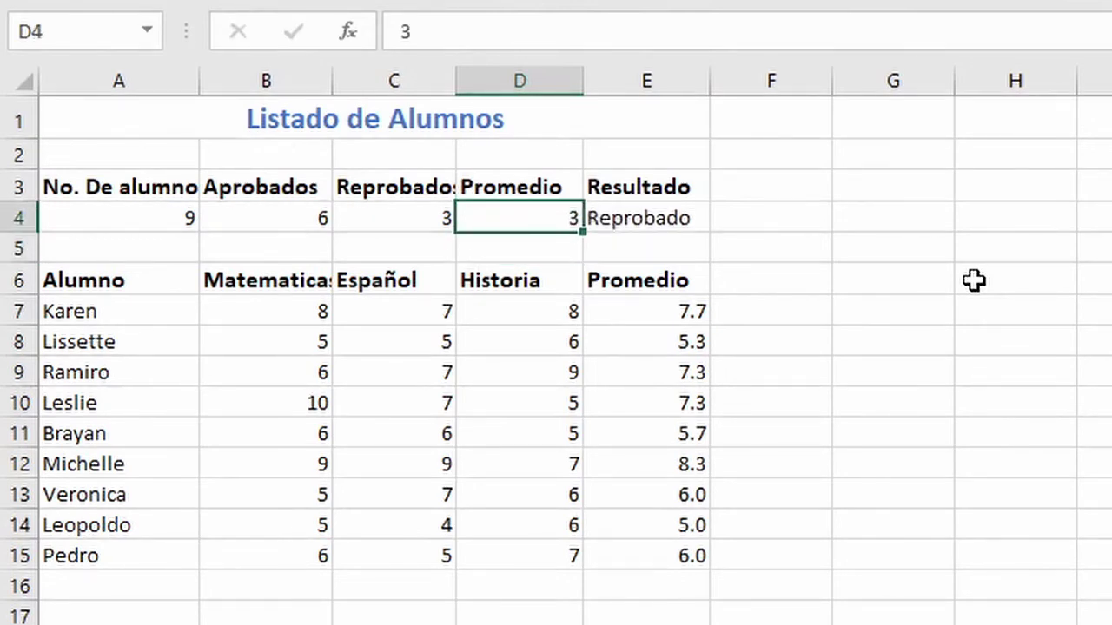
type("10")
key("Return")
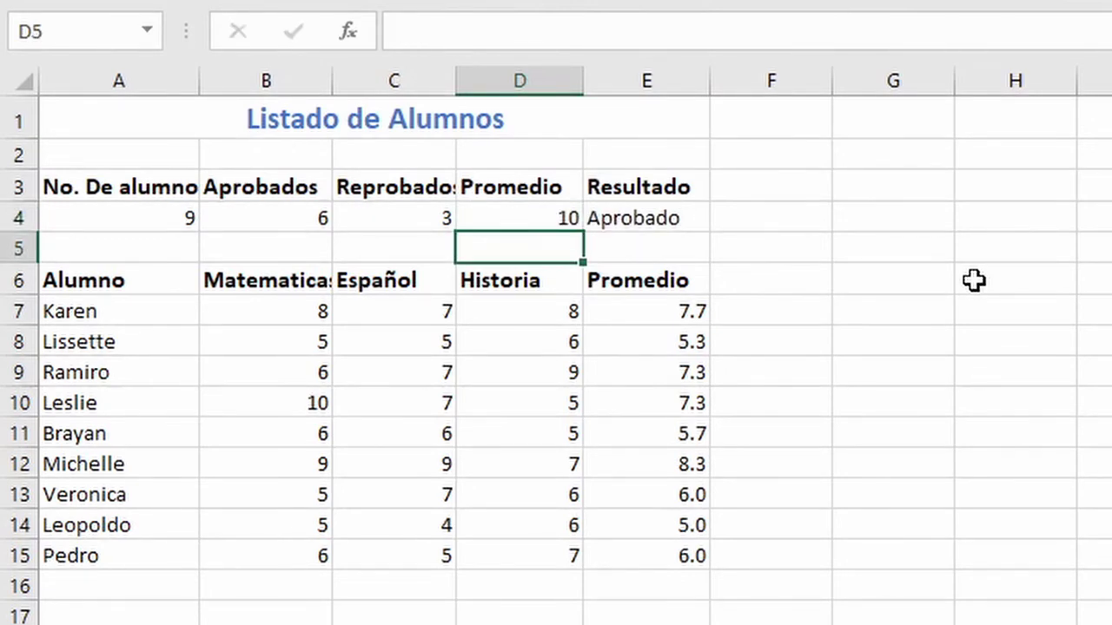
key("Up")
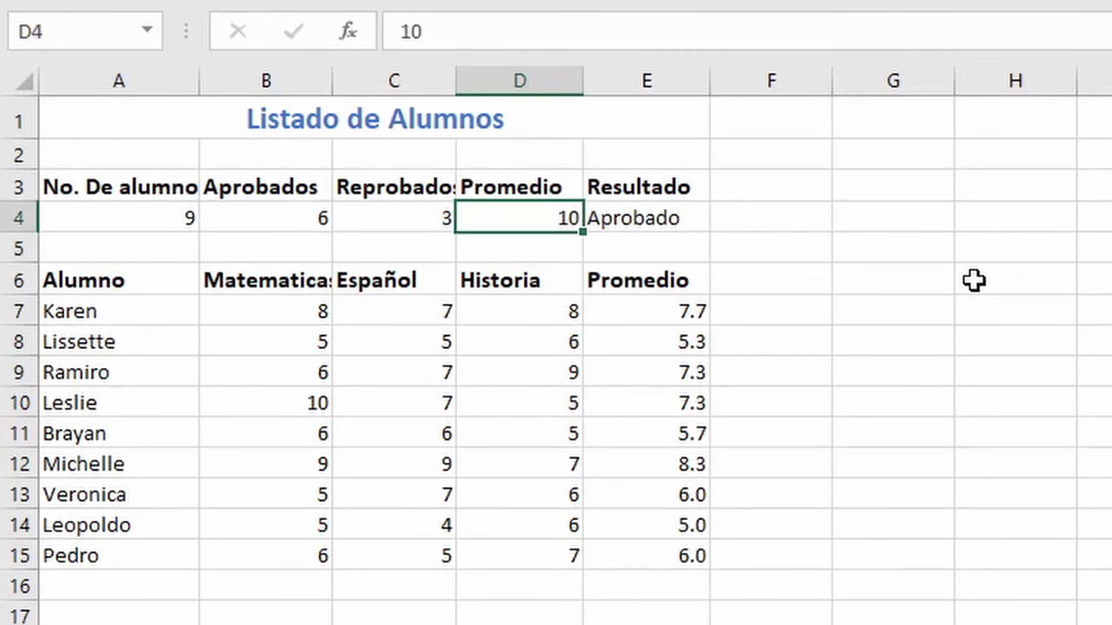
key("Delete")
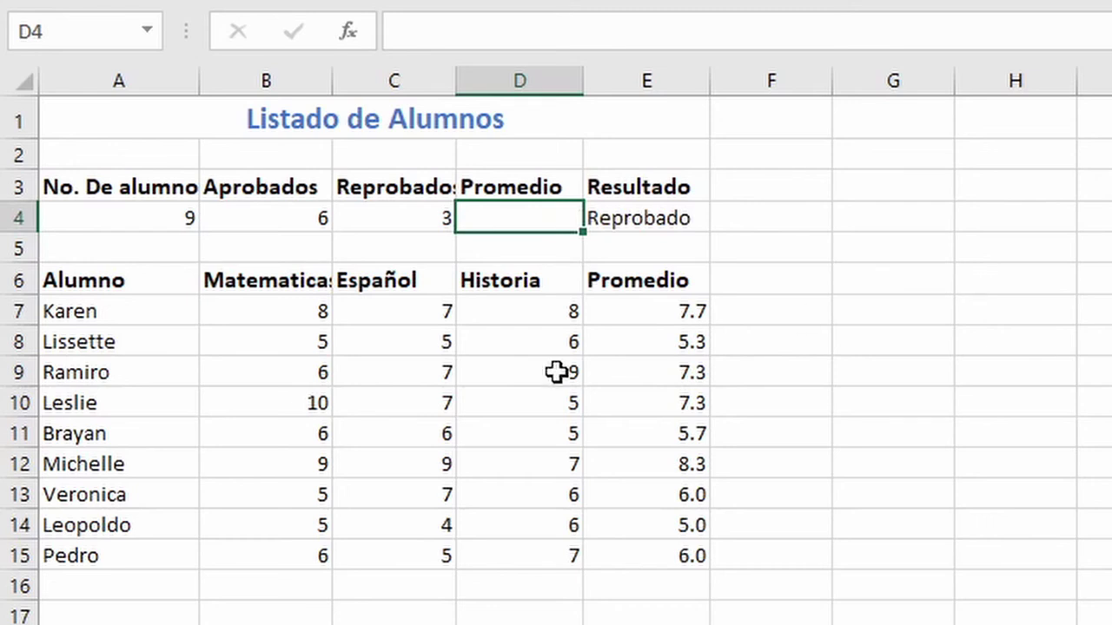
Examine the averages in E7:E15, the empty Promedio cell D4 and the arguments of the SI formula in E4.
left_click_drag(658, 318, 663, 564)
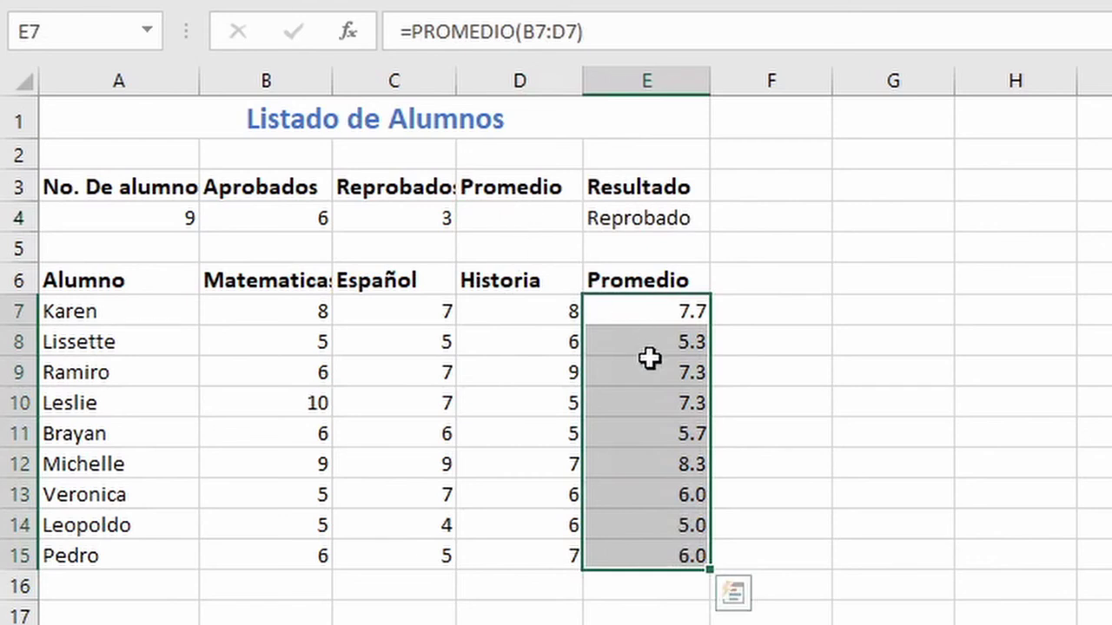
left_click(505, 217)
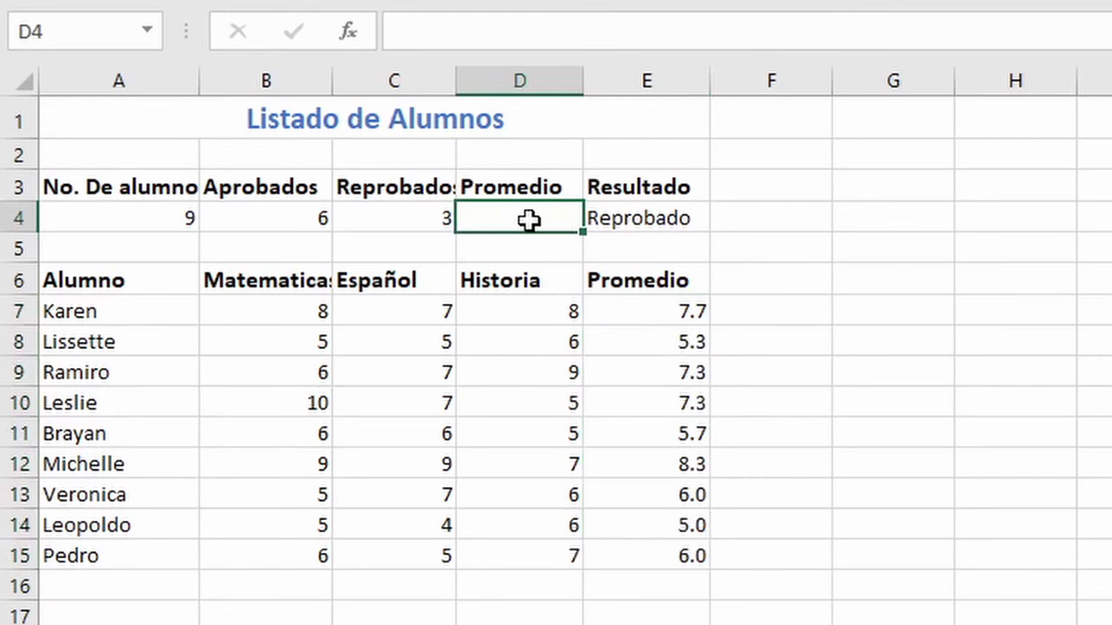
left_click(676, 218)
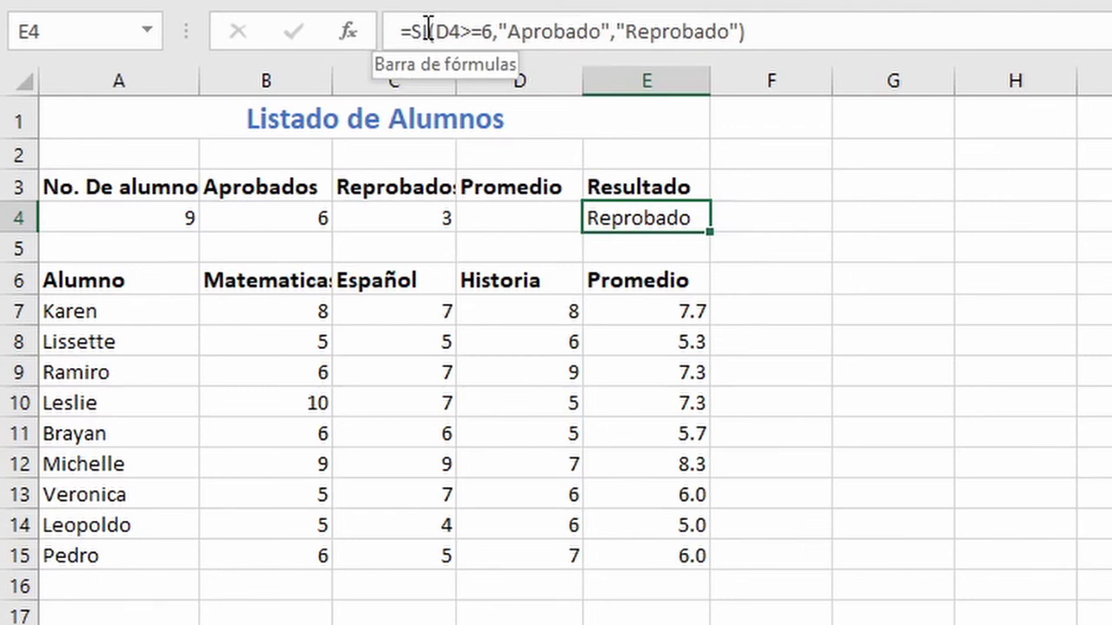
left_click(476, 31)
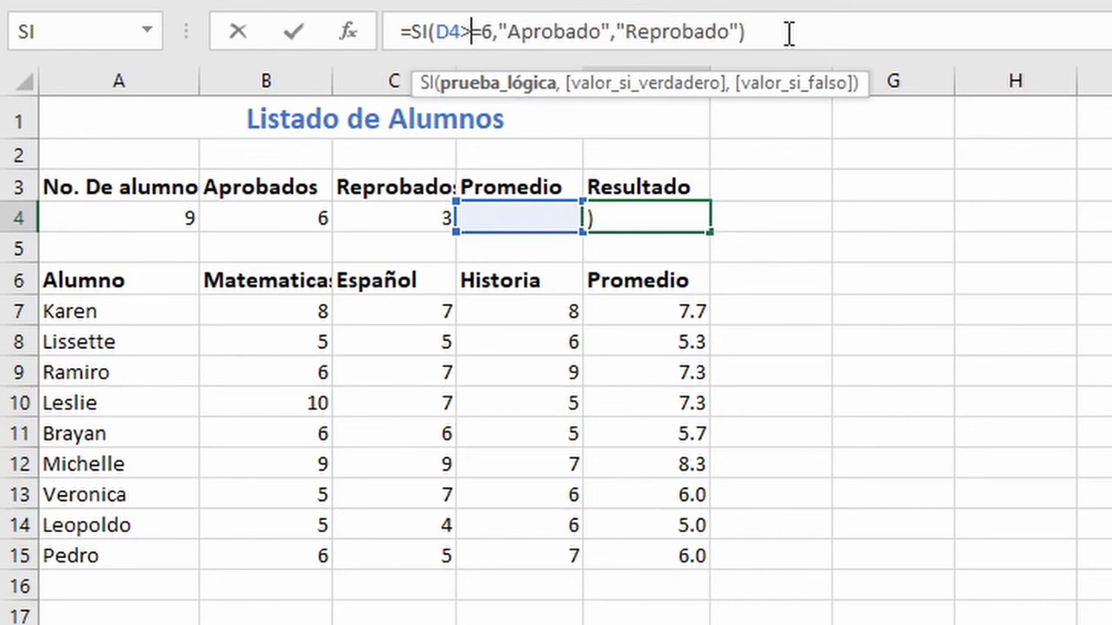
key("Return")
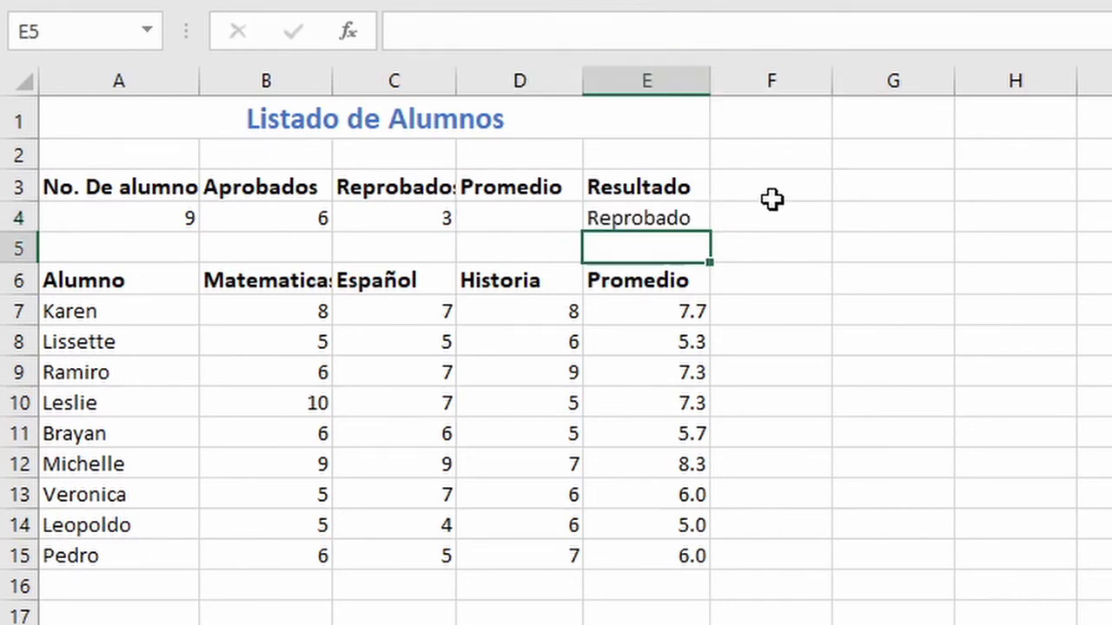
Test the CONTARA student count in A4 by clearing the student name in A10, and undo the deletion.
left_click(631, 320)
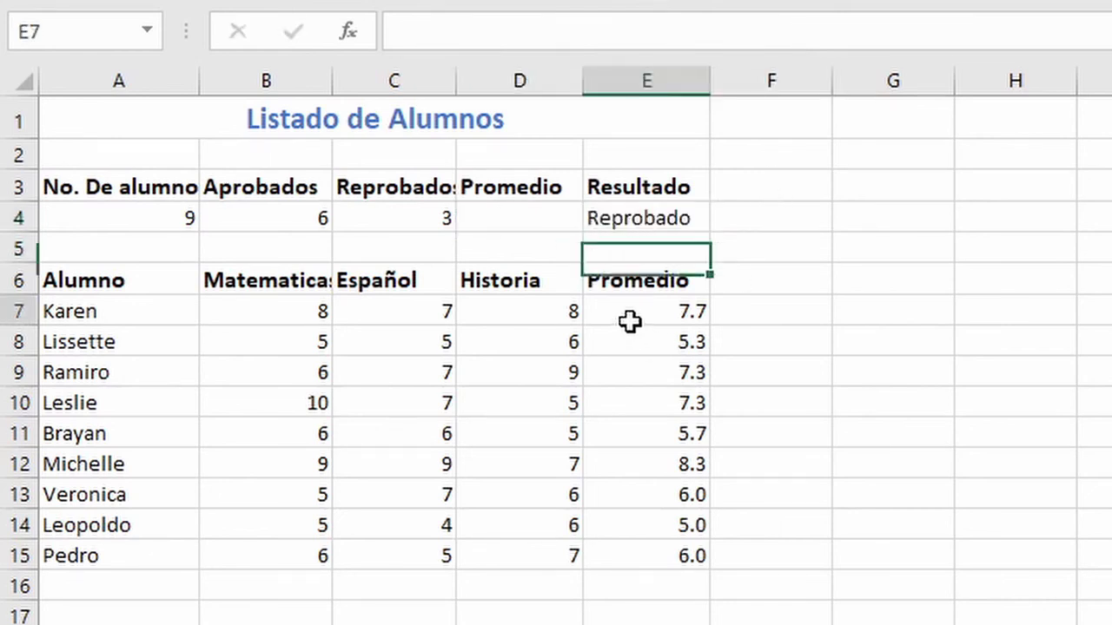
left_click(139, 218)
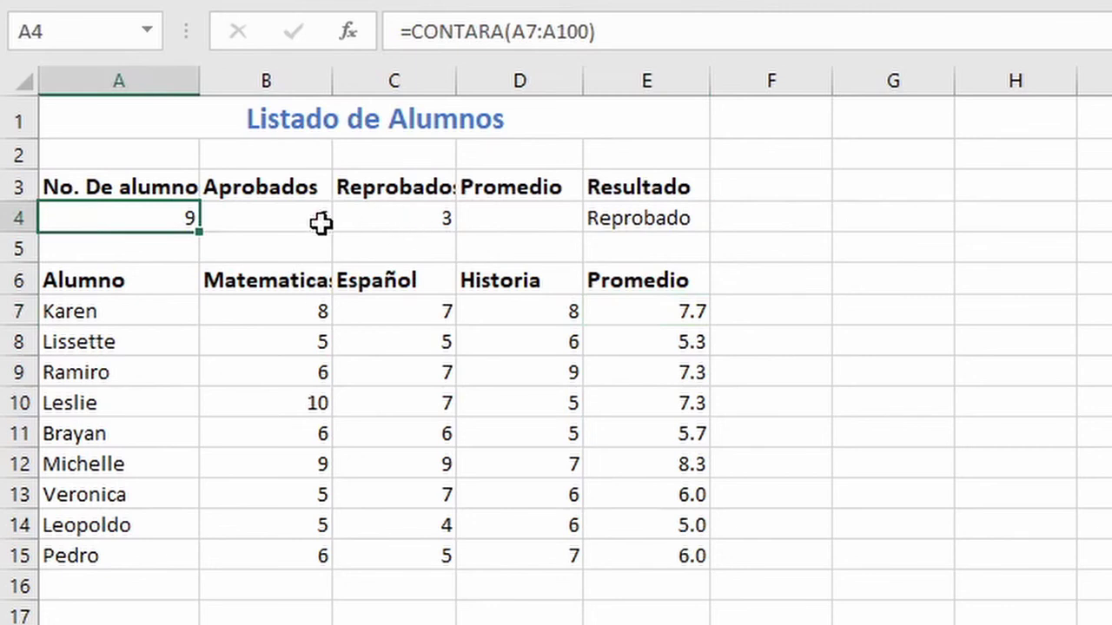
left_click(80, 406)
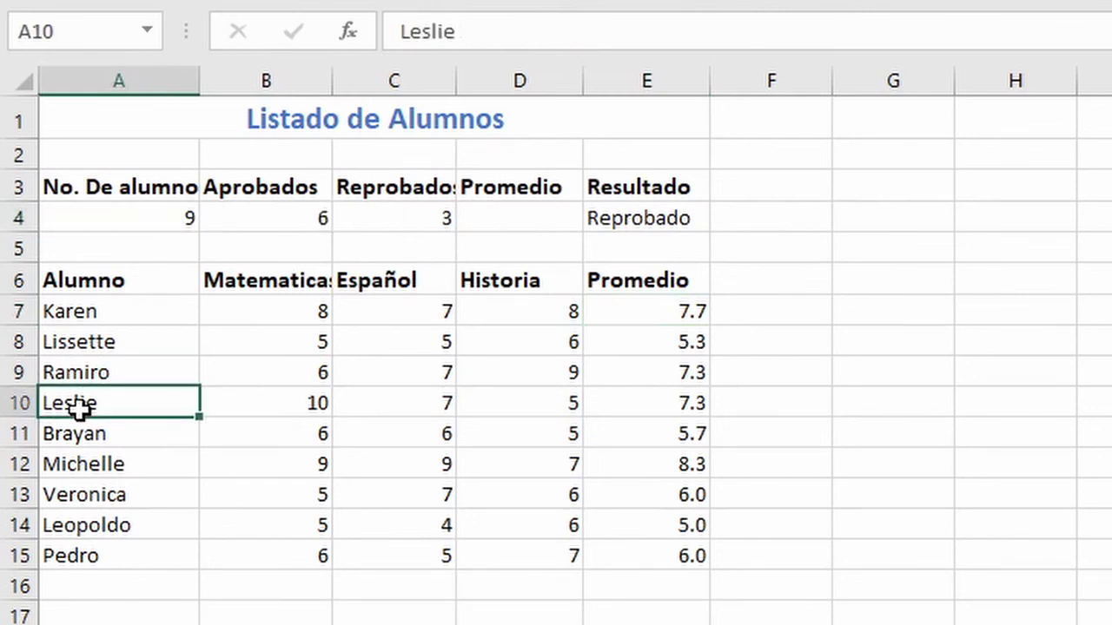
key("Delete")
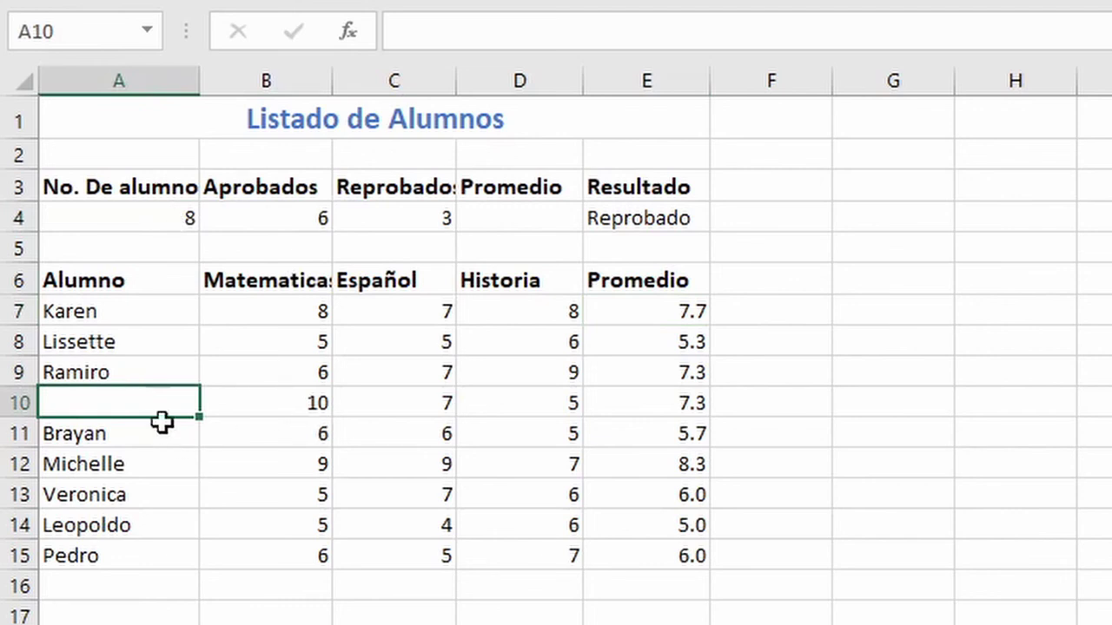
left_click(303, 400)
left_click_drag(303, 399, 521, 392)
left_click(104, 405)
key("ctrl+z")
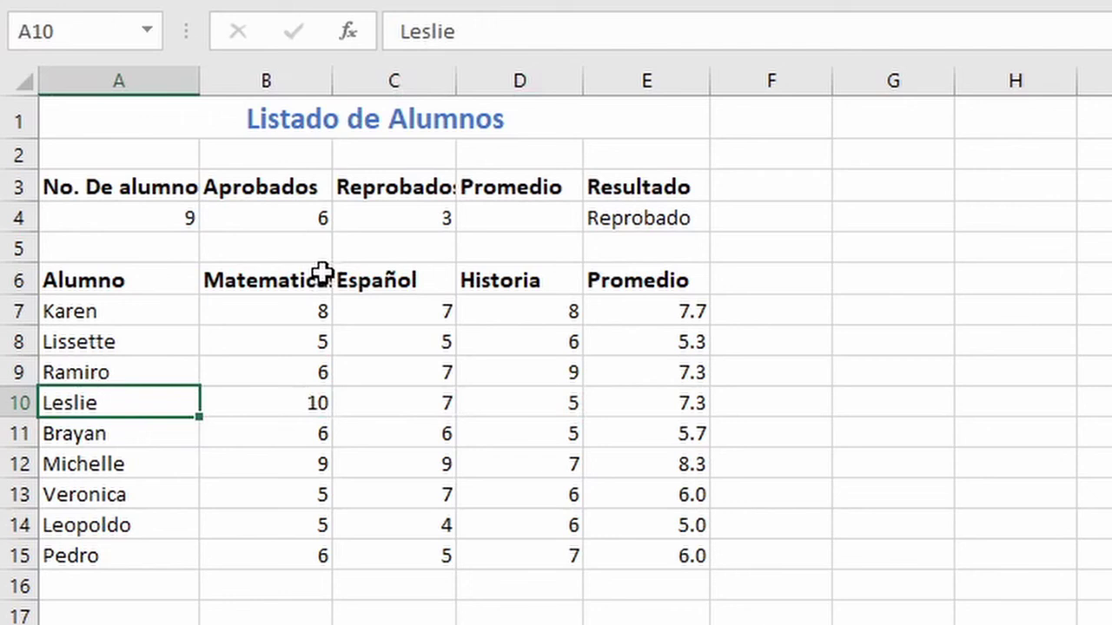
Review the CONTAR.SI formulas in B4 and C4 and the SI formula in E4.
left_click(298, 218)
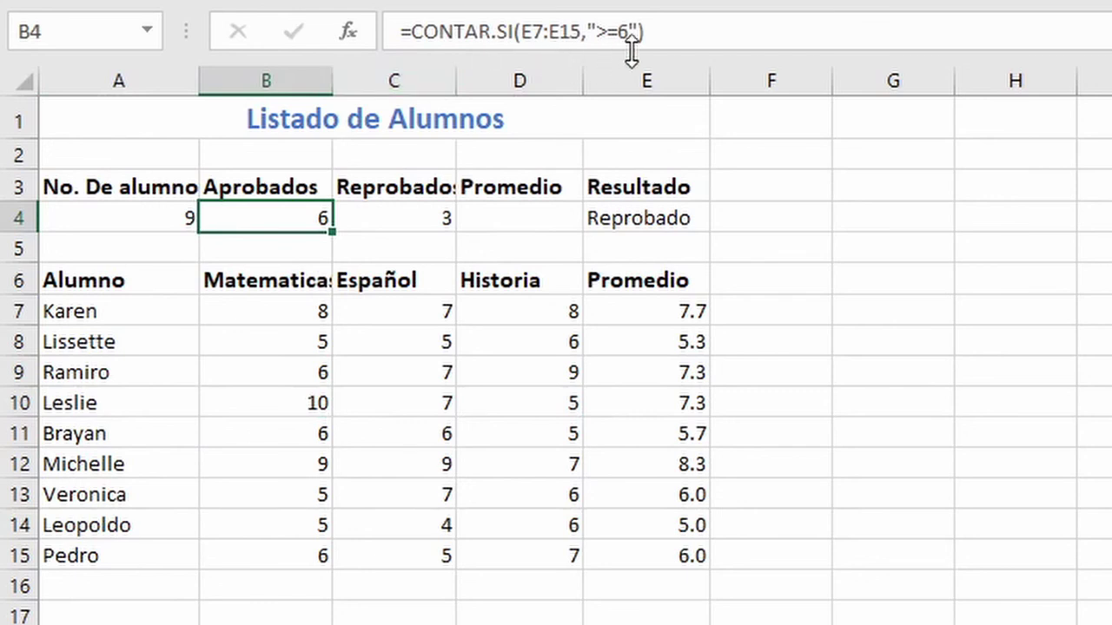
left_click(415, 218)
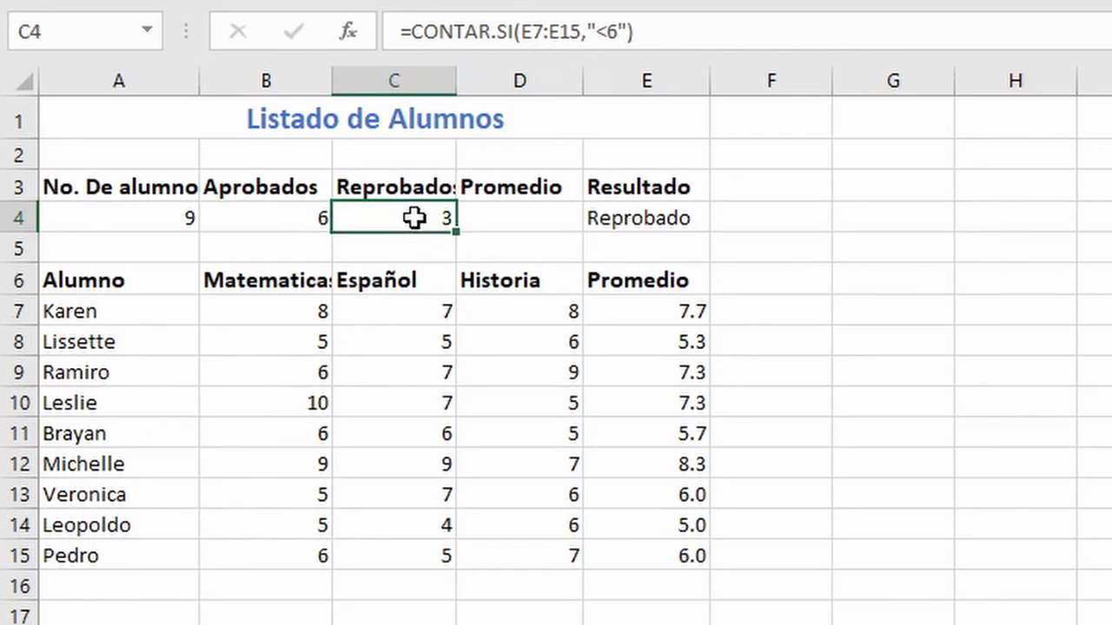
left_click(638, 219)
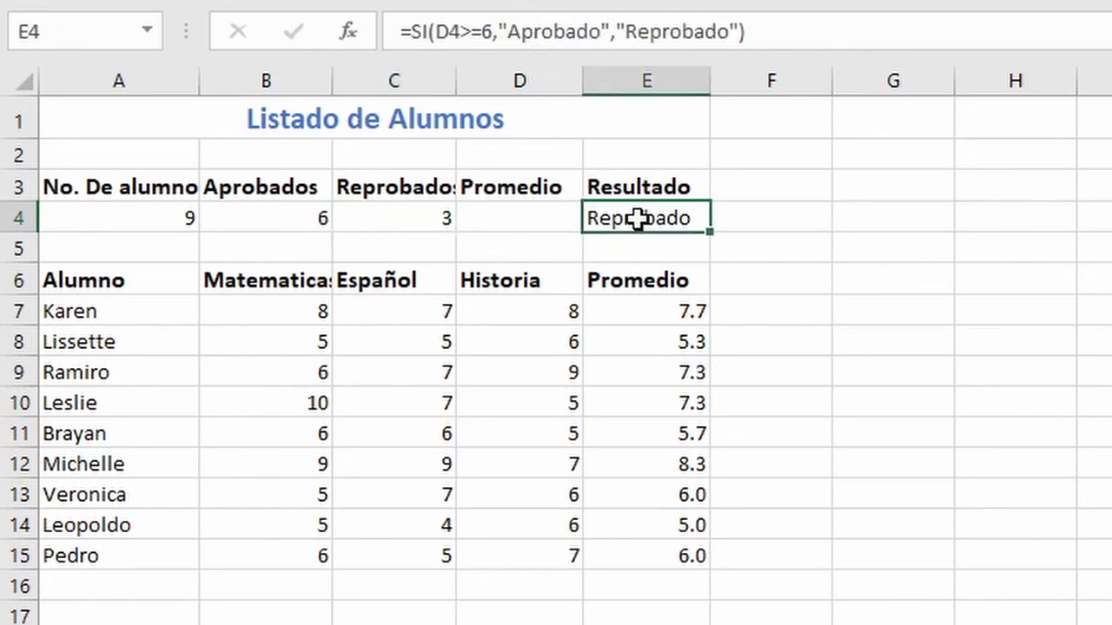